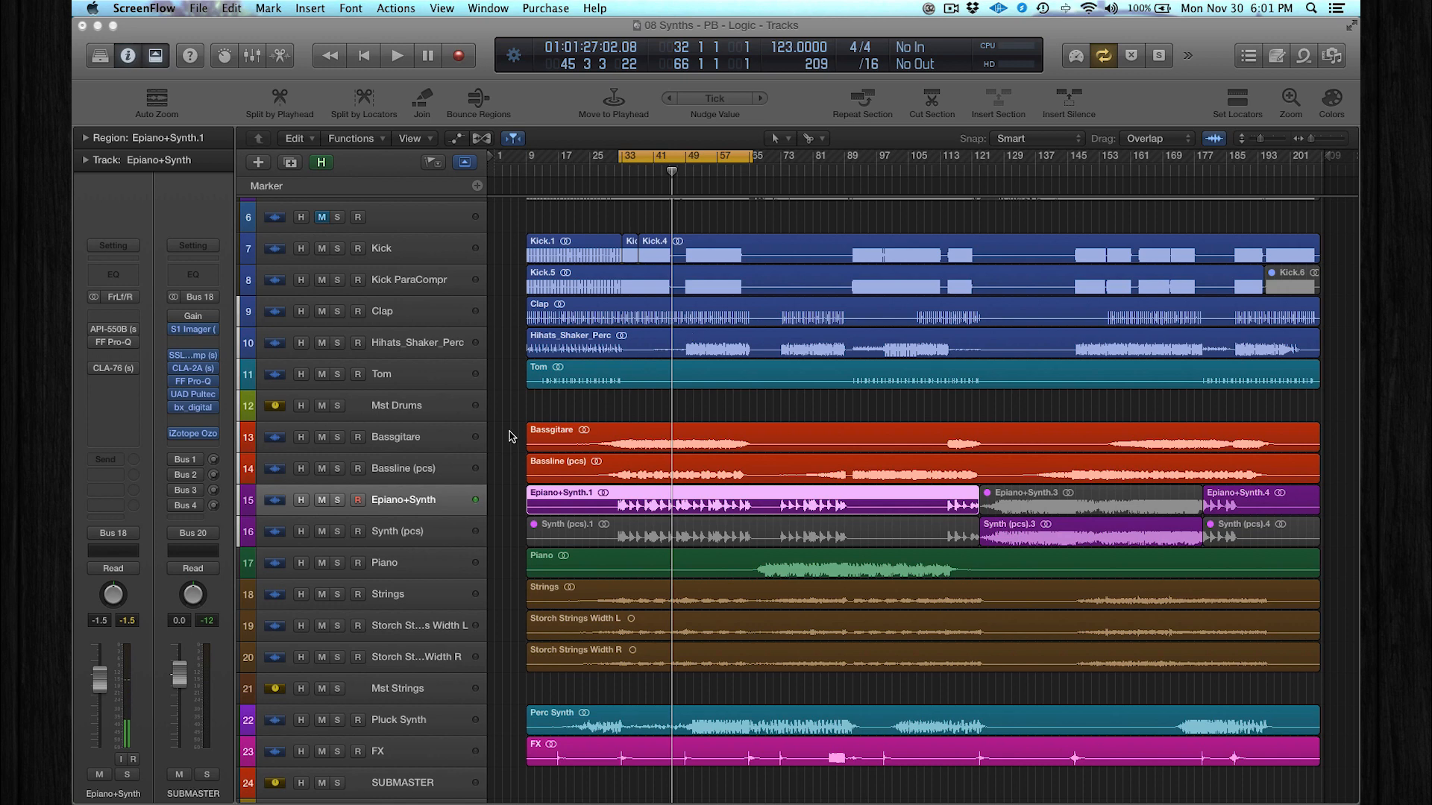
# Step: Solo the Epiano+Synth track, start playback and bring up its API-550B EQ
pyautogui.click(339, 501)
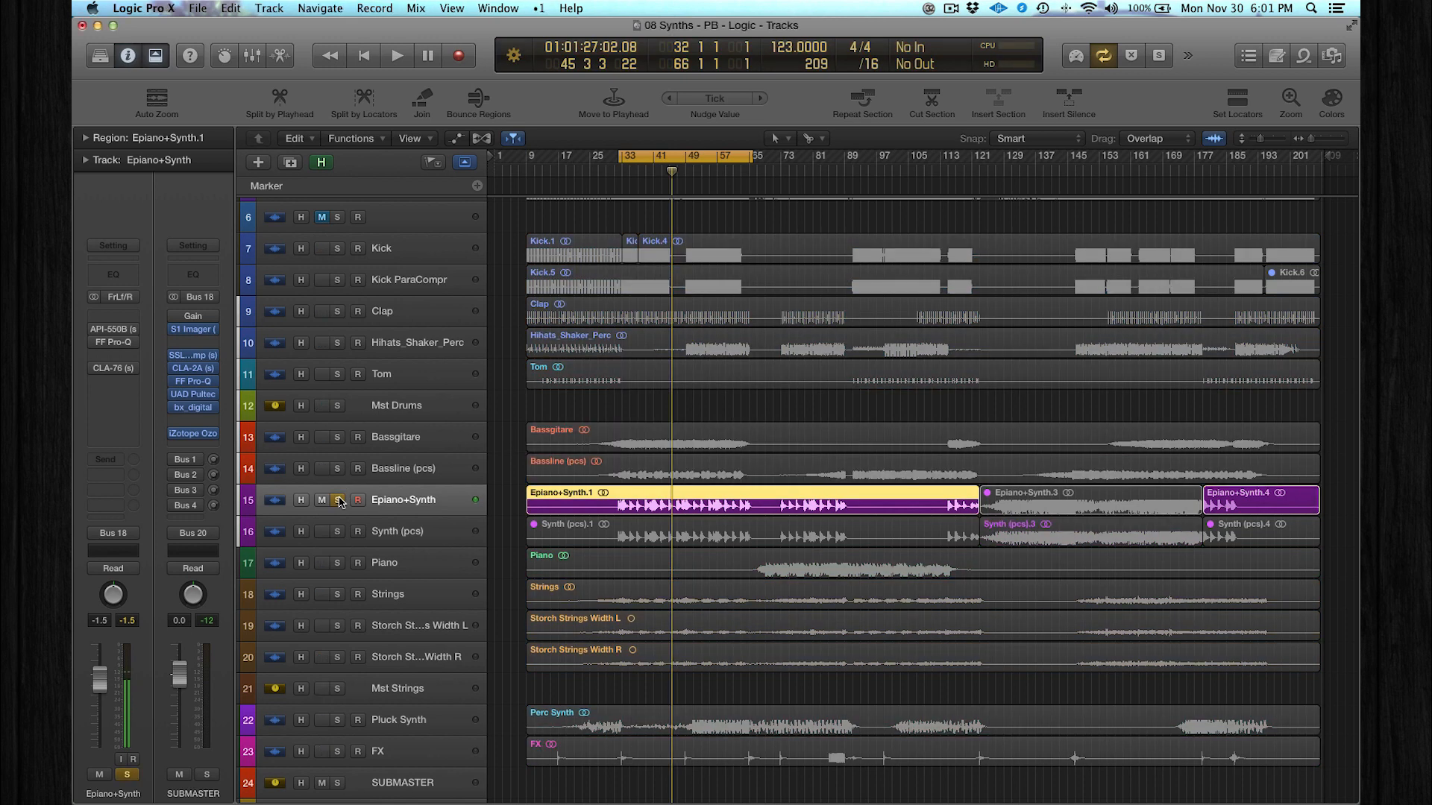
pyautogui.press('space')
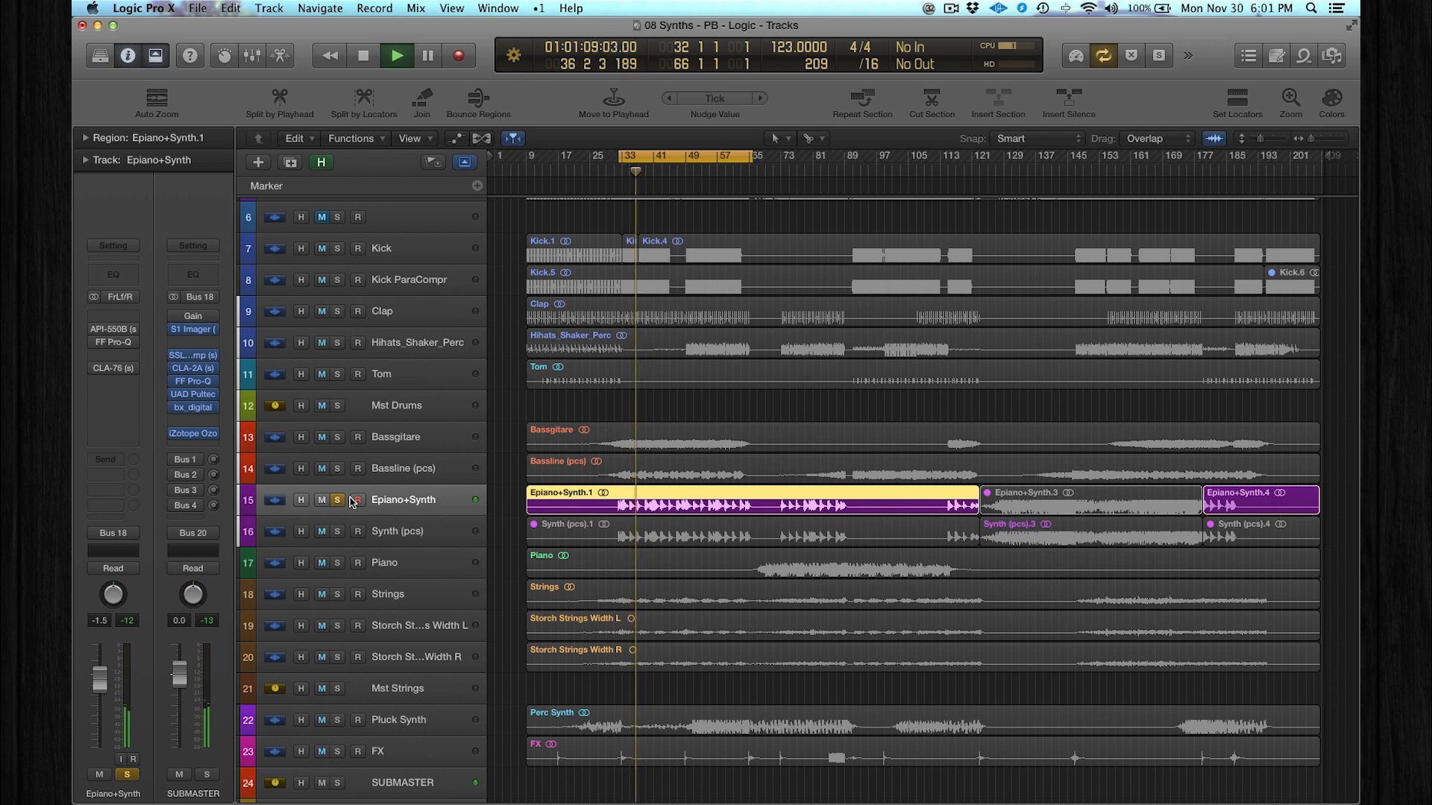
pyautogui.click(112, 328)
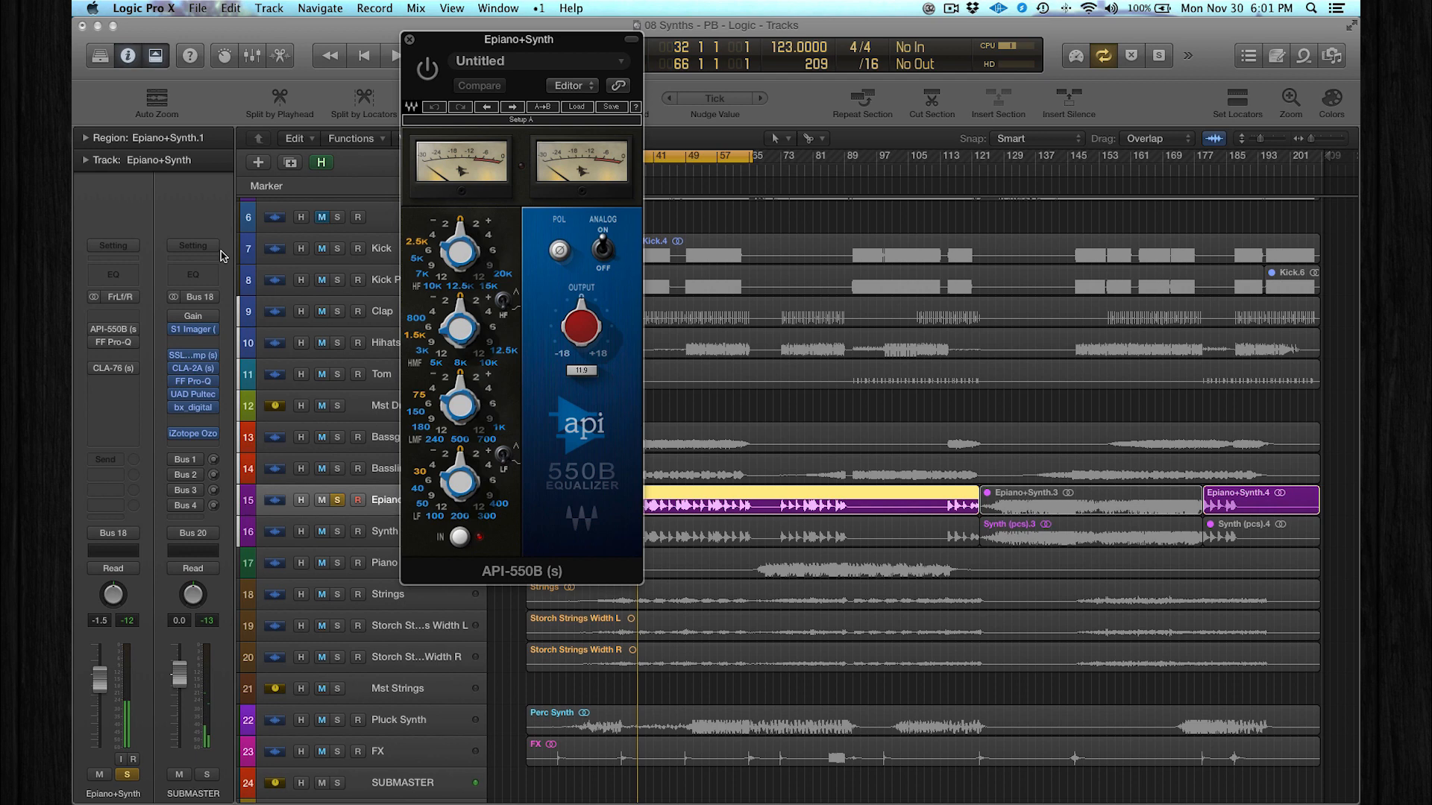
# Step: Audition the API-550B EQ bypassed against enabled, leaving it switched on
pyautogui.click(427, 70)
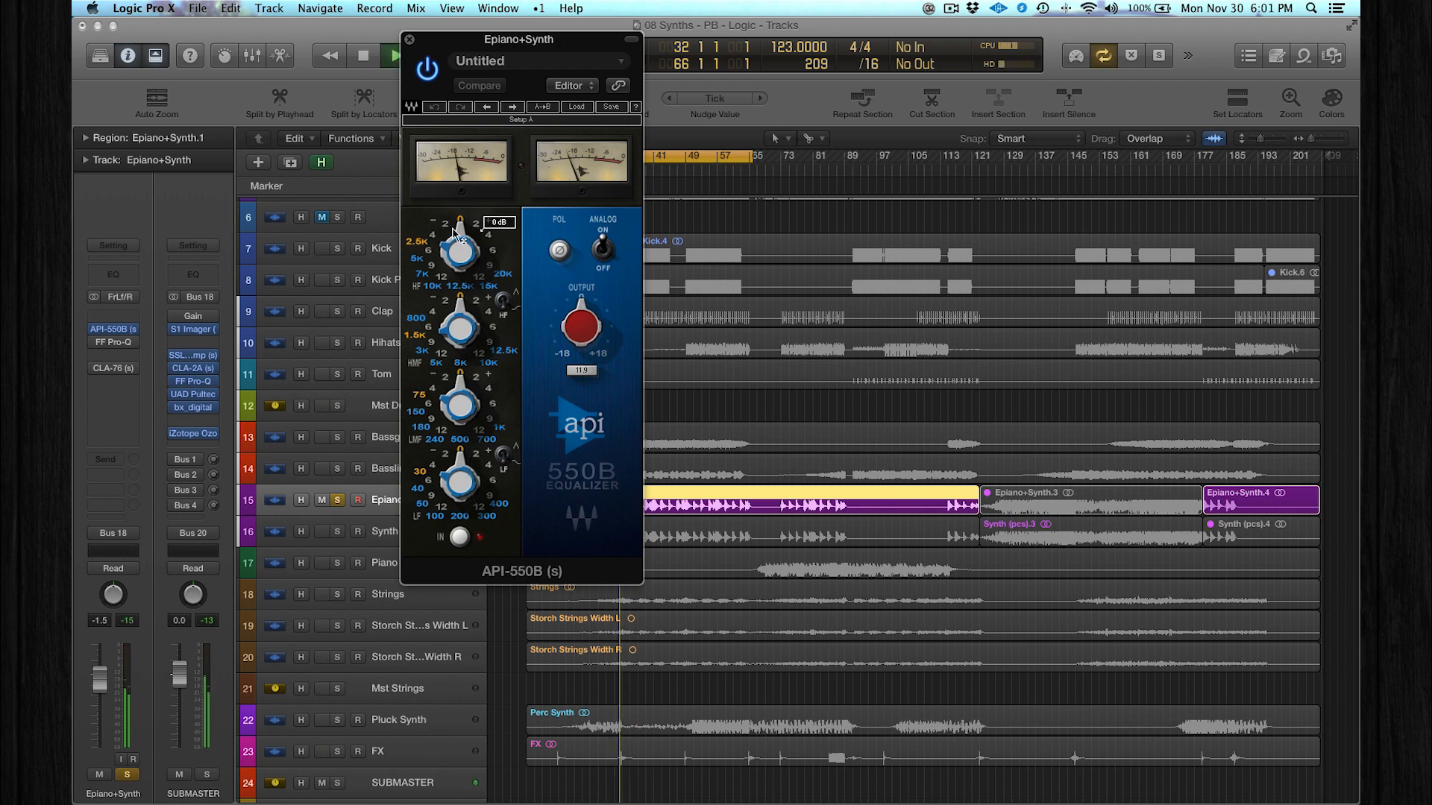
pyautogui.click(428, 69)
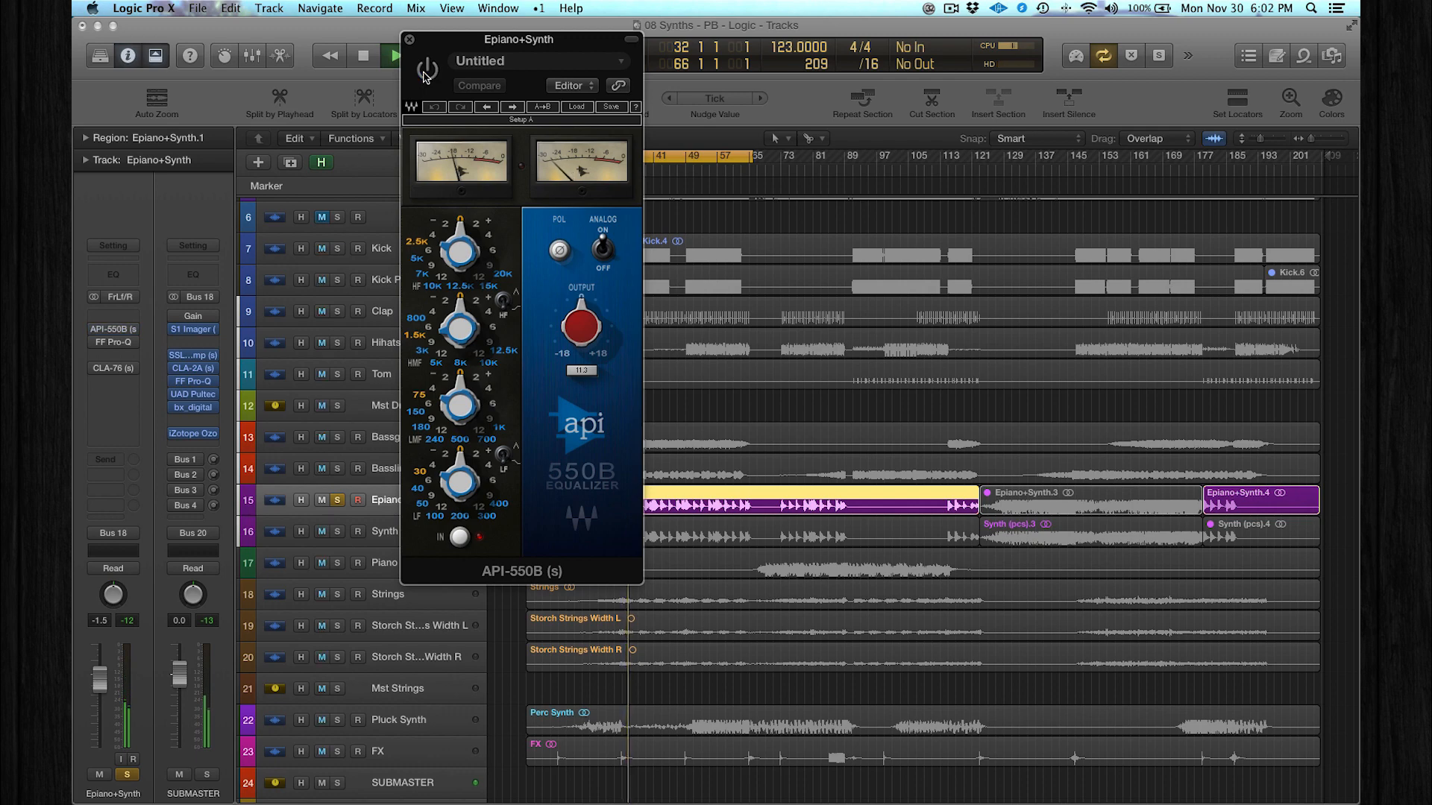
pyautogui.click(428, 69)
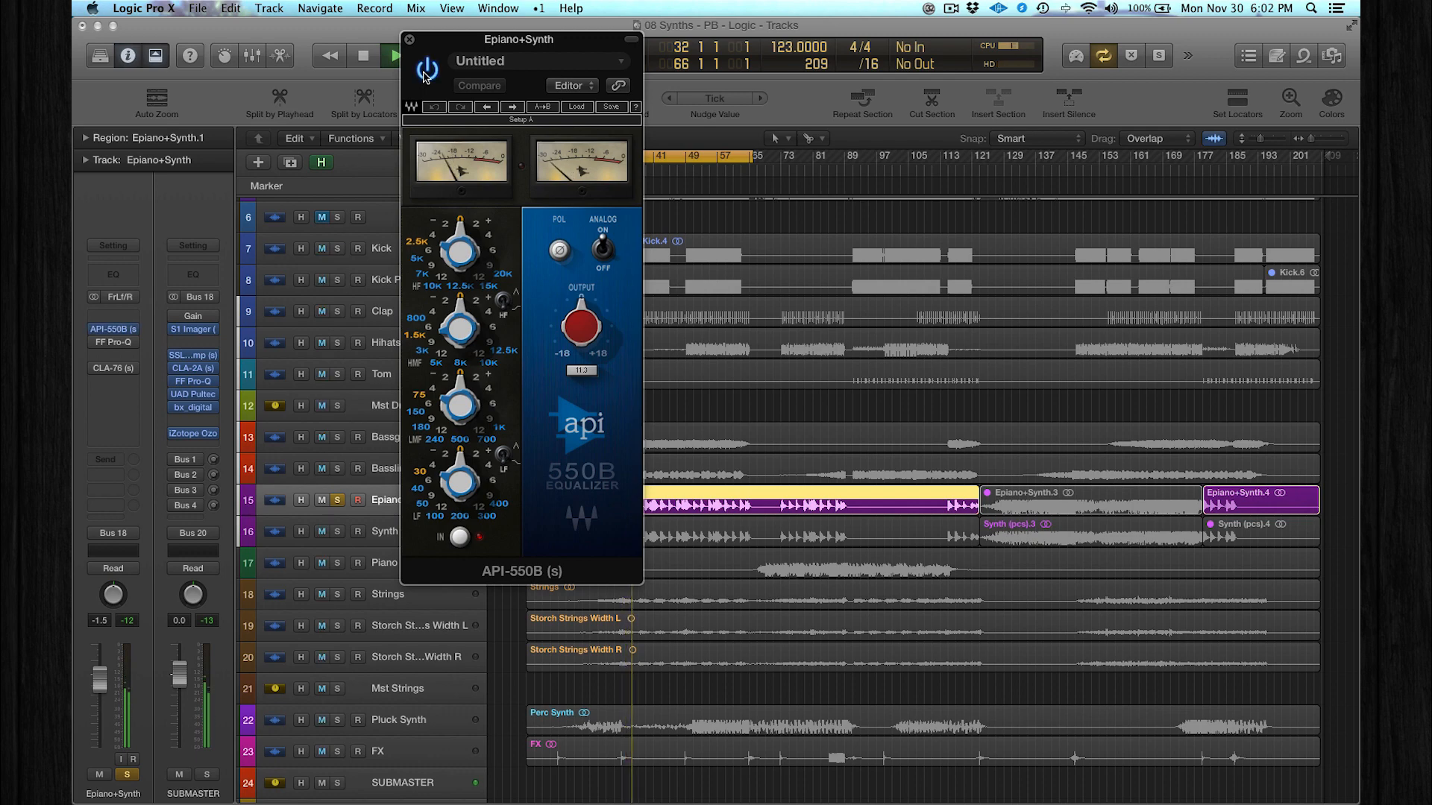
# Step: Close the EQ window and view the Pro-Q spectrum on Epiano+Synth during playback
pyautogui.click(412, 42)
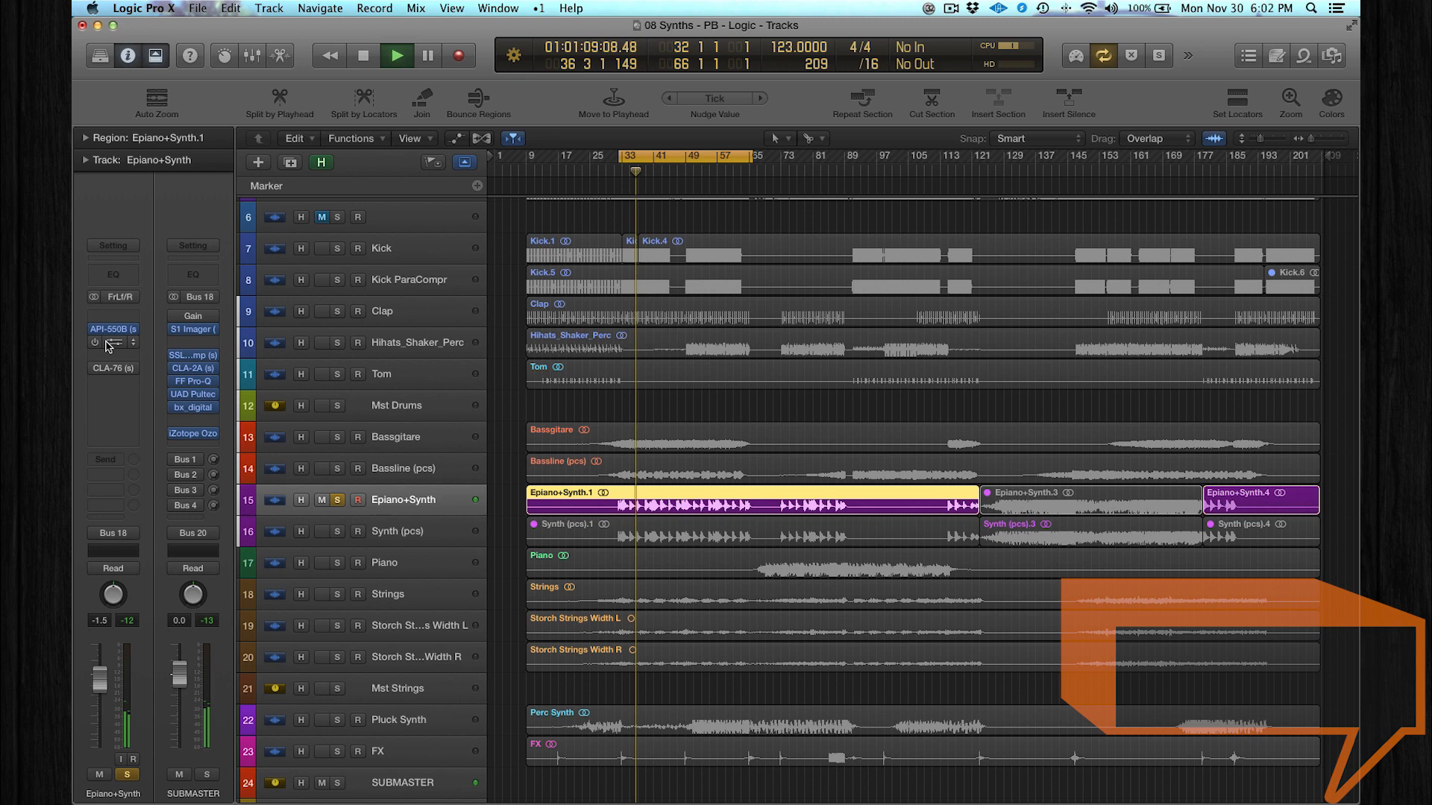
pyautogui.doubleClick(116, 344)
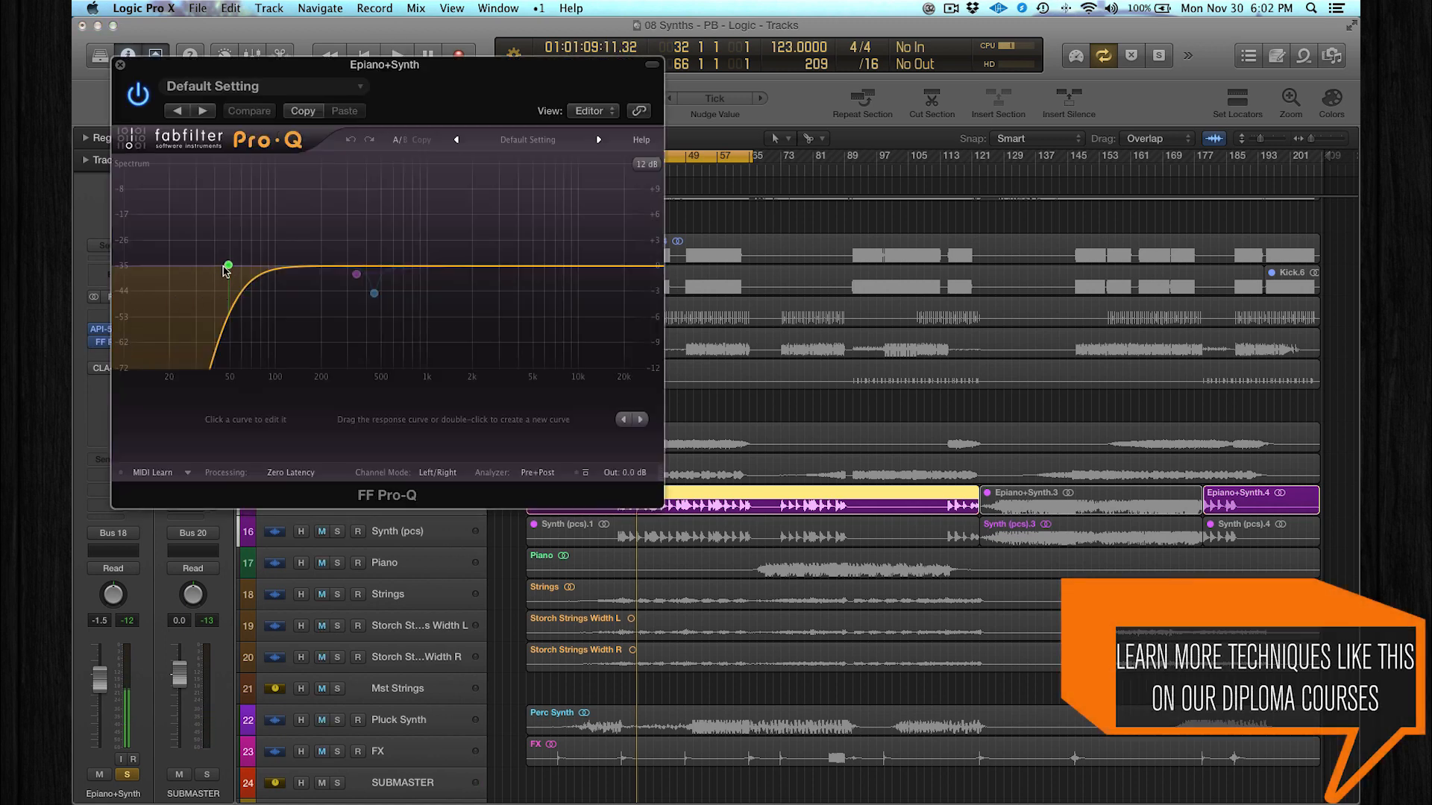
pyautogui.press('space')
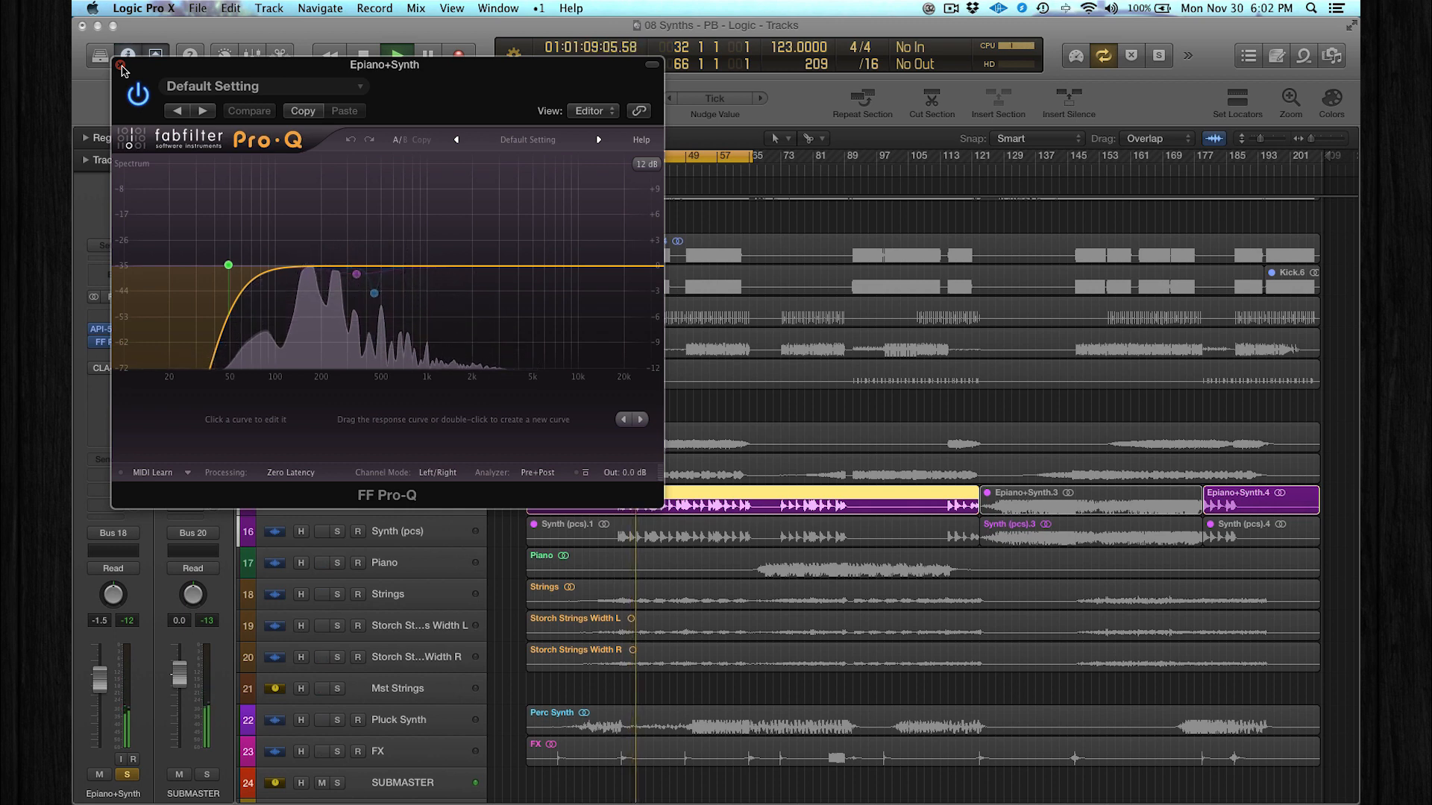
pyautogui.click(124, 69)
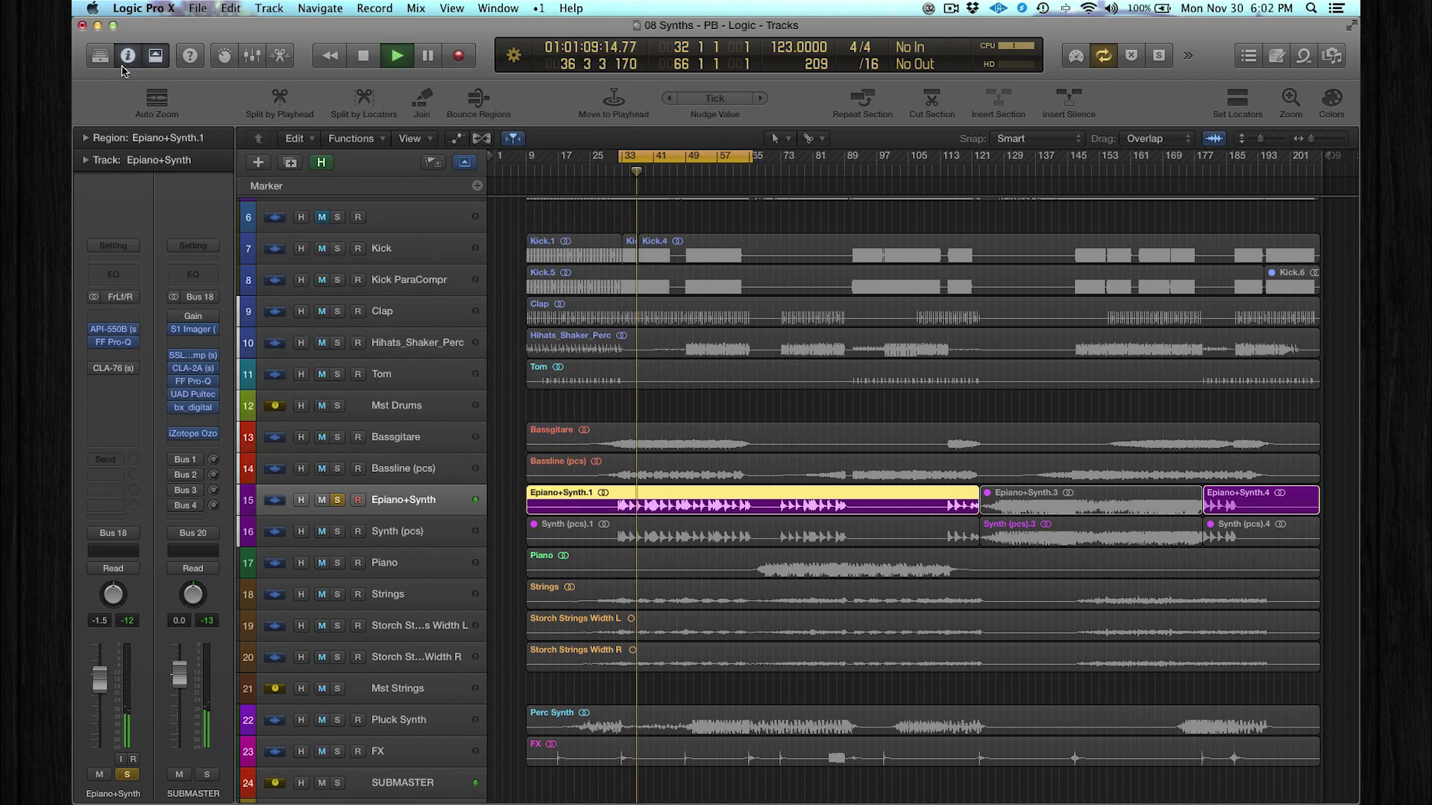
# Step: Audition the CLA-76 compressor bypassed and active, leaving it enabled with its window closed
pyautogui.click(111, 371)
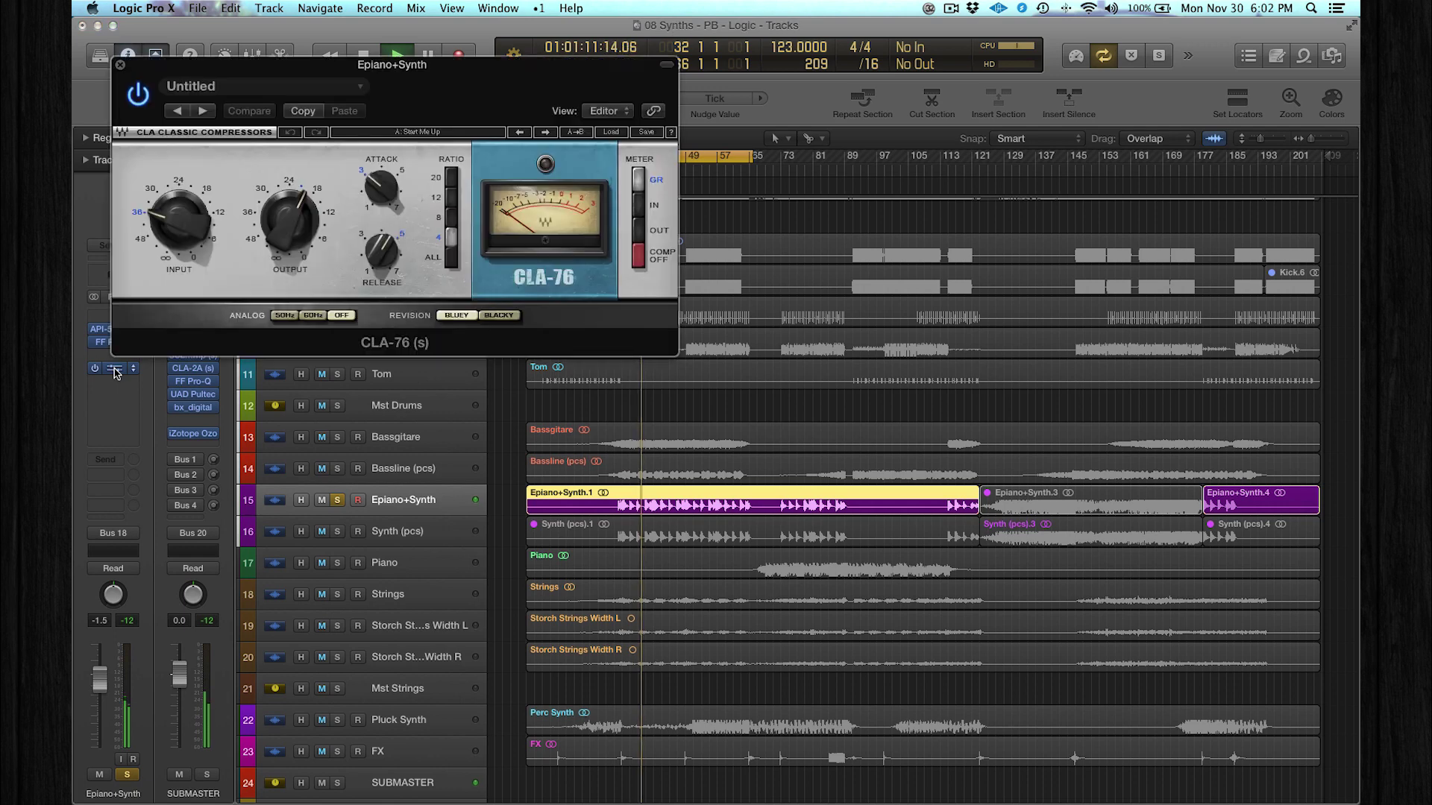
pyautogui.click(137, 93)
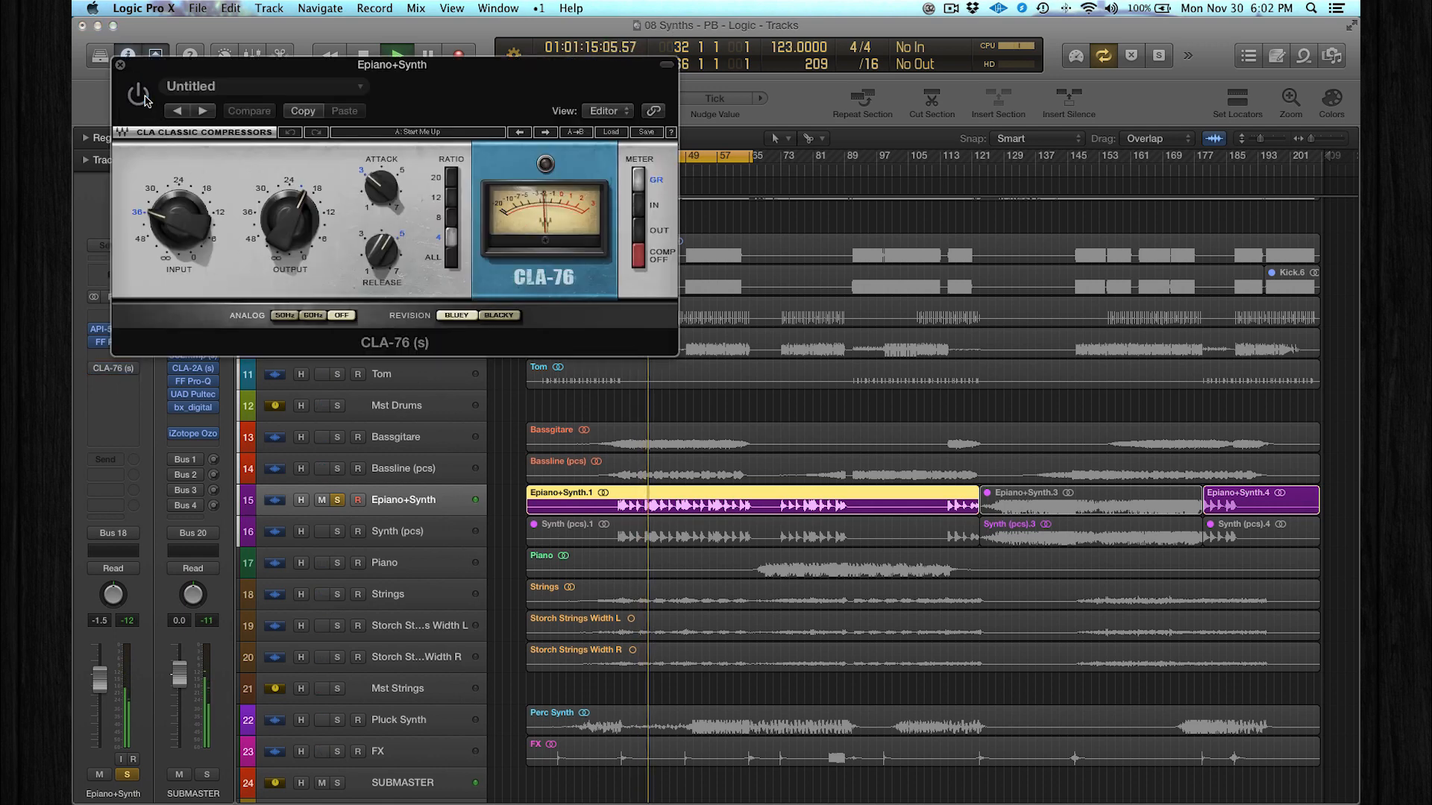
pyautogui.click(138, 94)
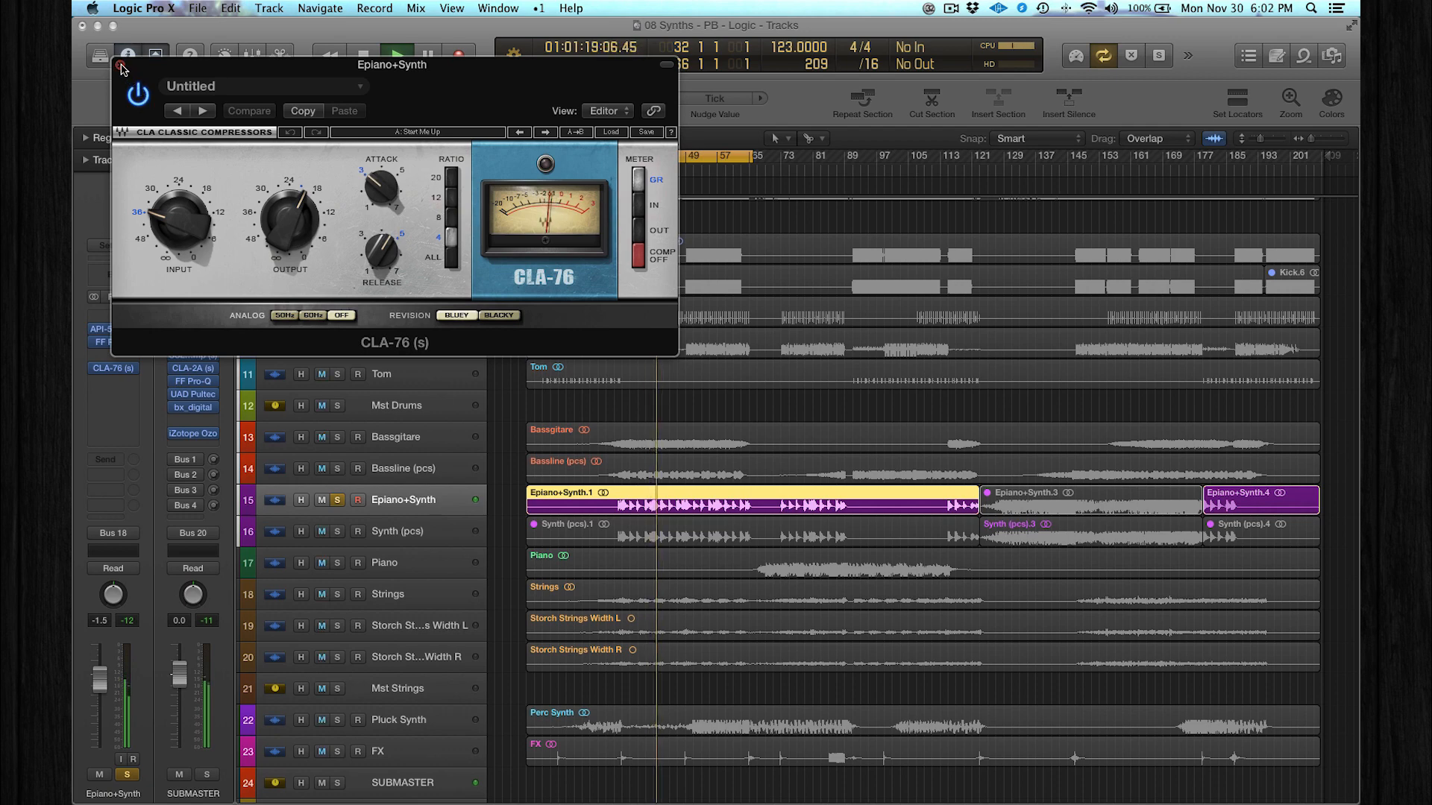
pyautogui.click(122, 68)
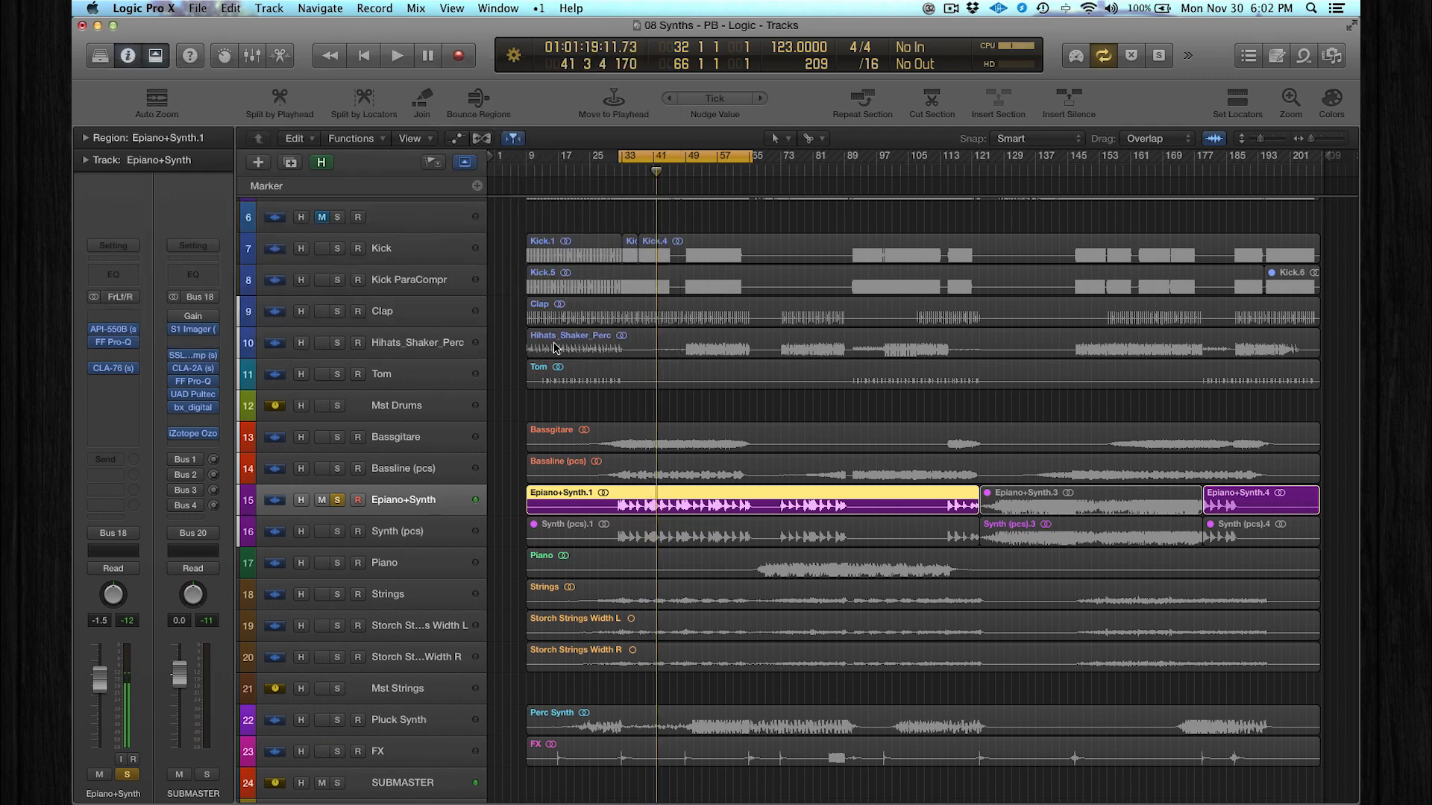
# Step: Move the loop range to later bars, undoing an accidental nudge of the first Epiano+Synth region
pyautogui.moveTo(720, 157); pyautogui.dragTo(1074, 151)
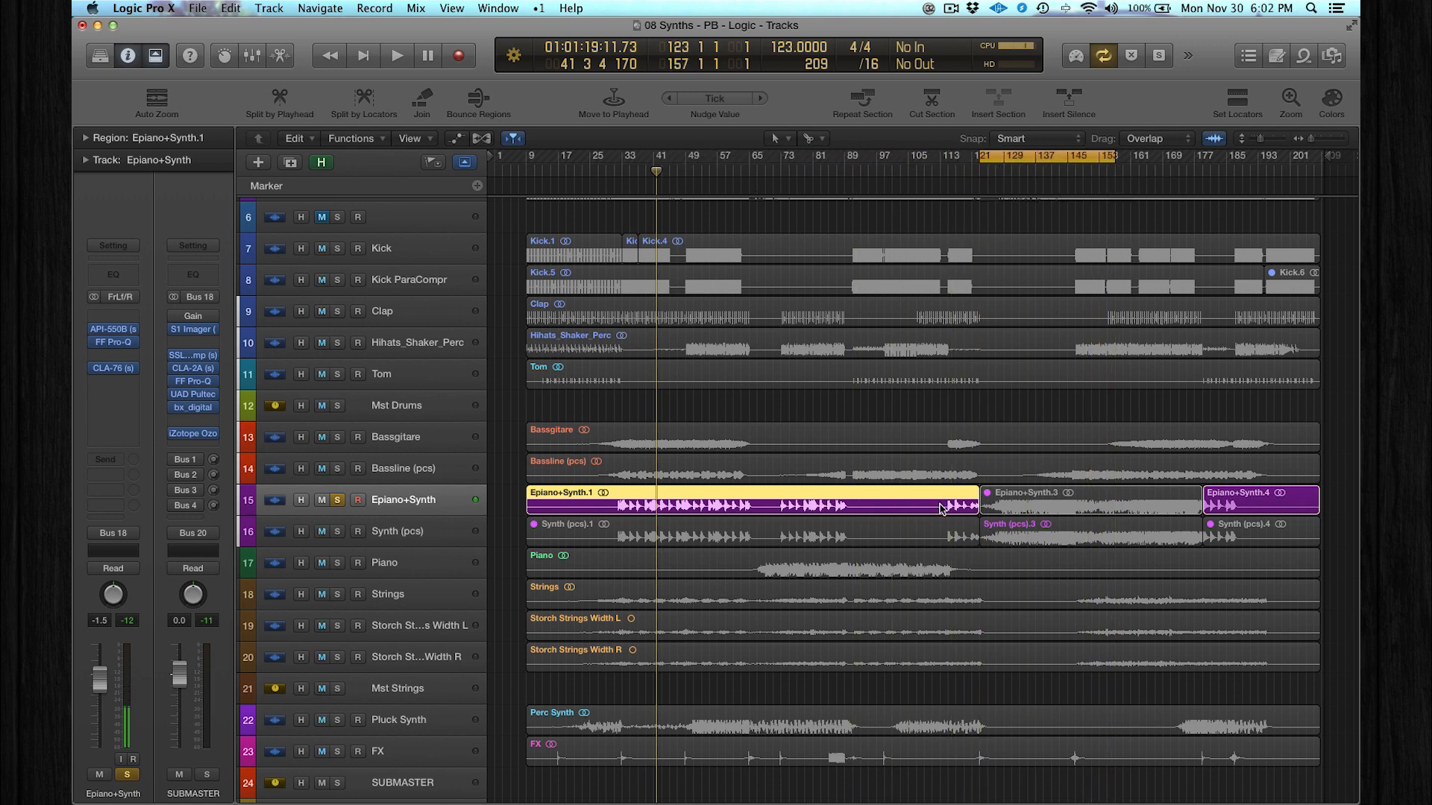
pyautogui.moveTo(571, 505); pyautogui.dragTo(613, 505)
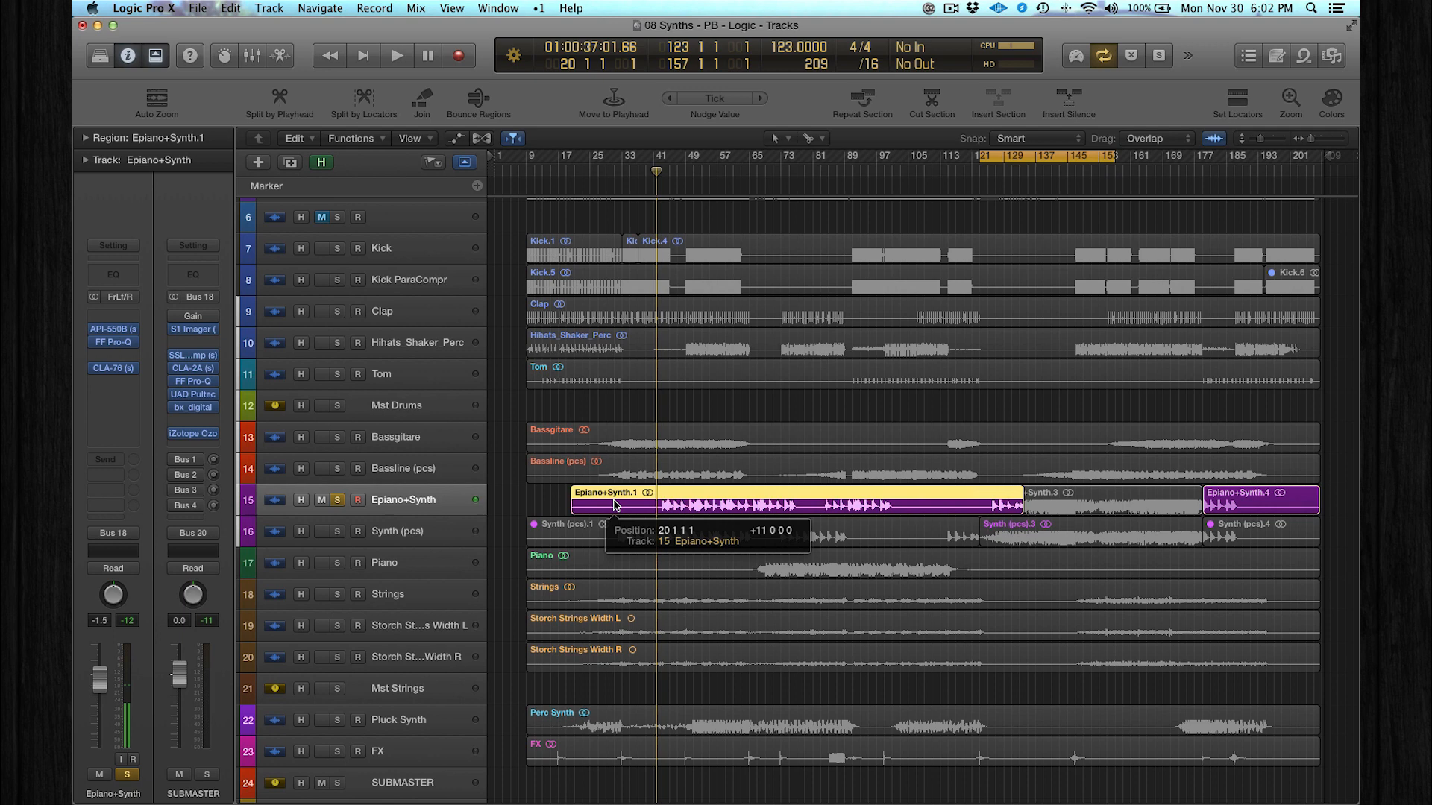
pyautogui.press('super+z')
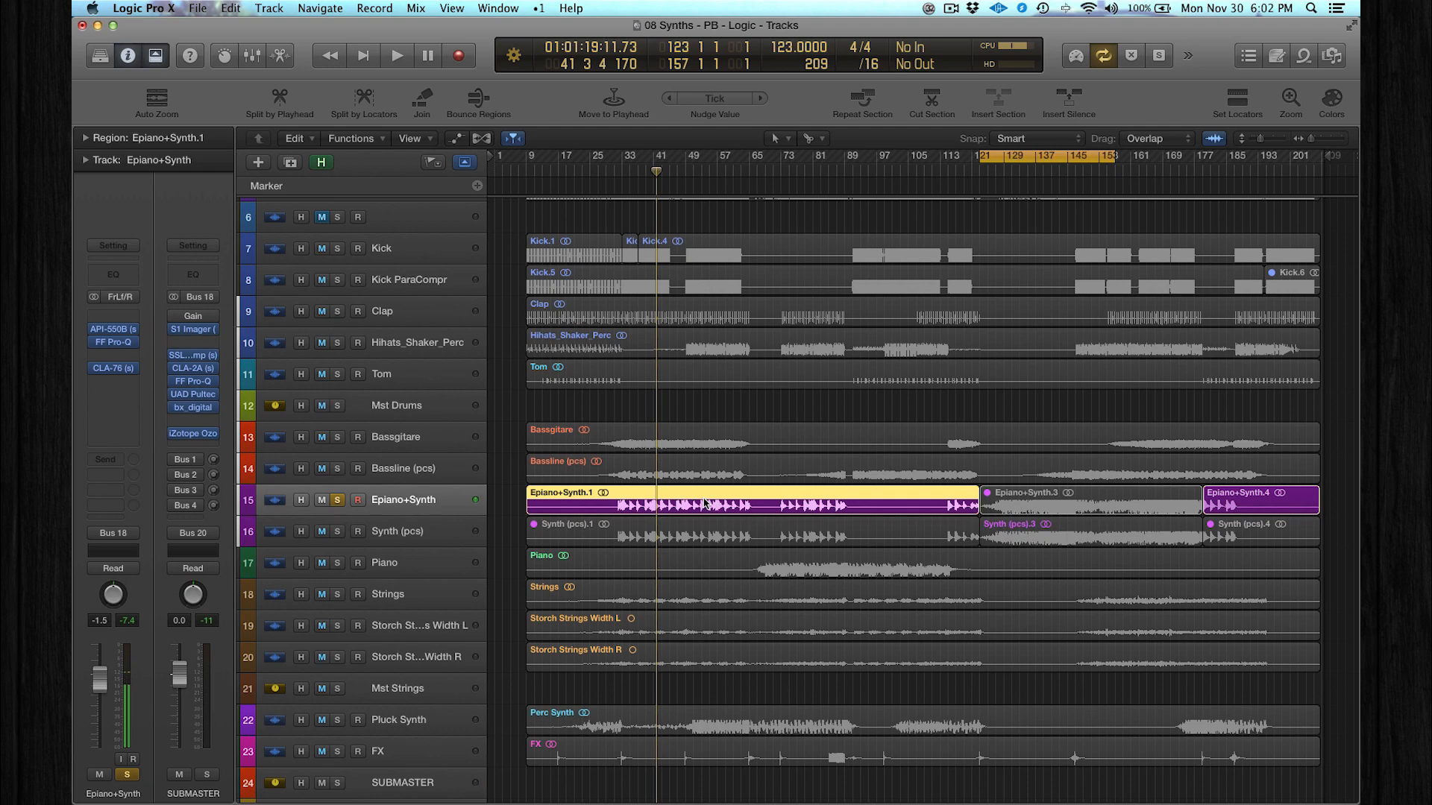
pyautogui.click(165, 58)
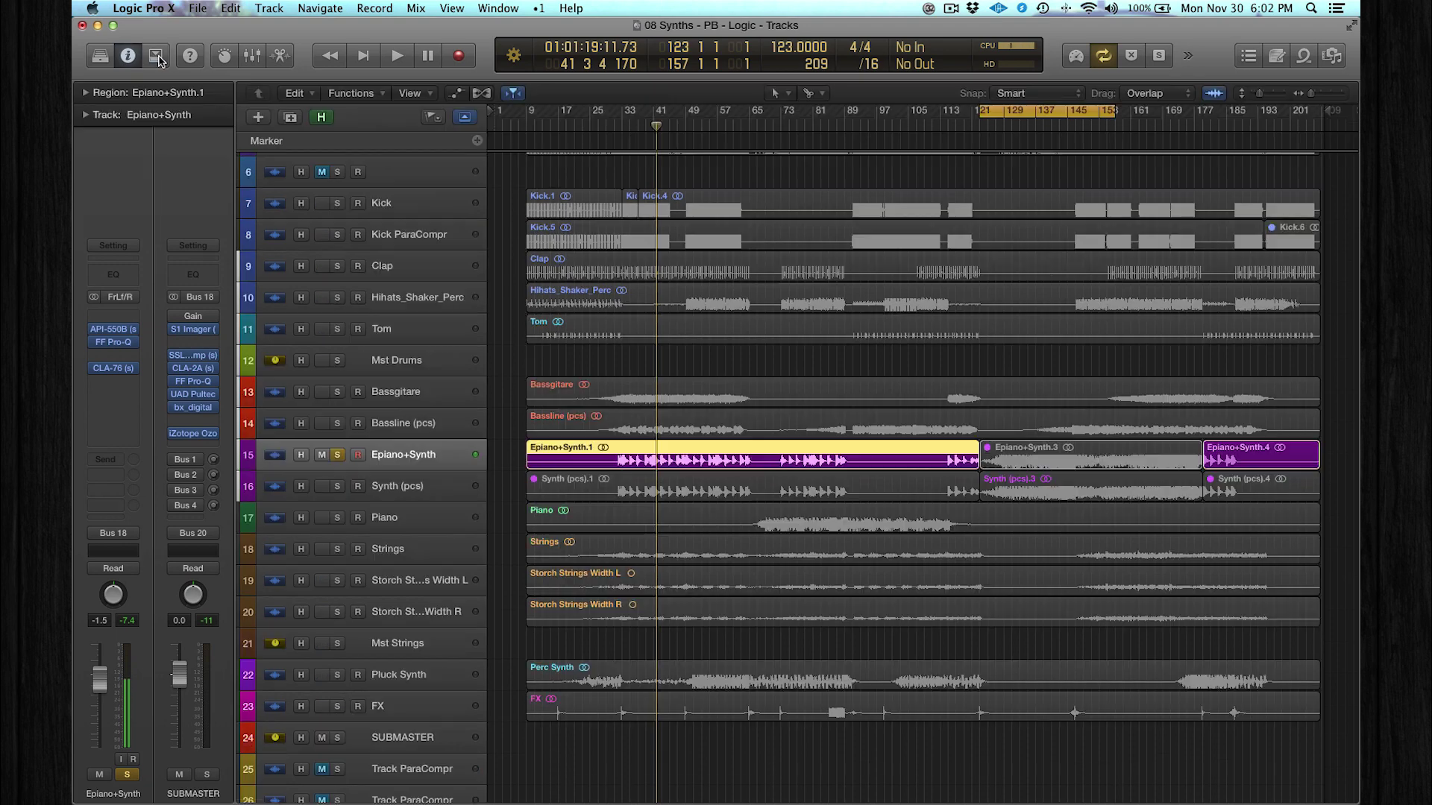
pyautogui.click(158, 59)
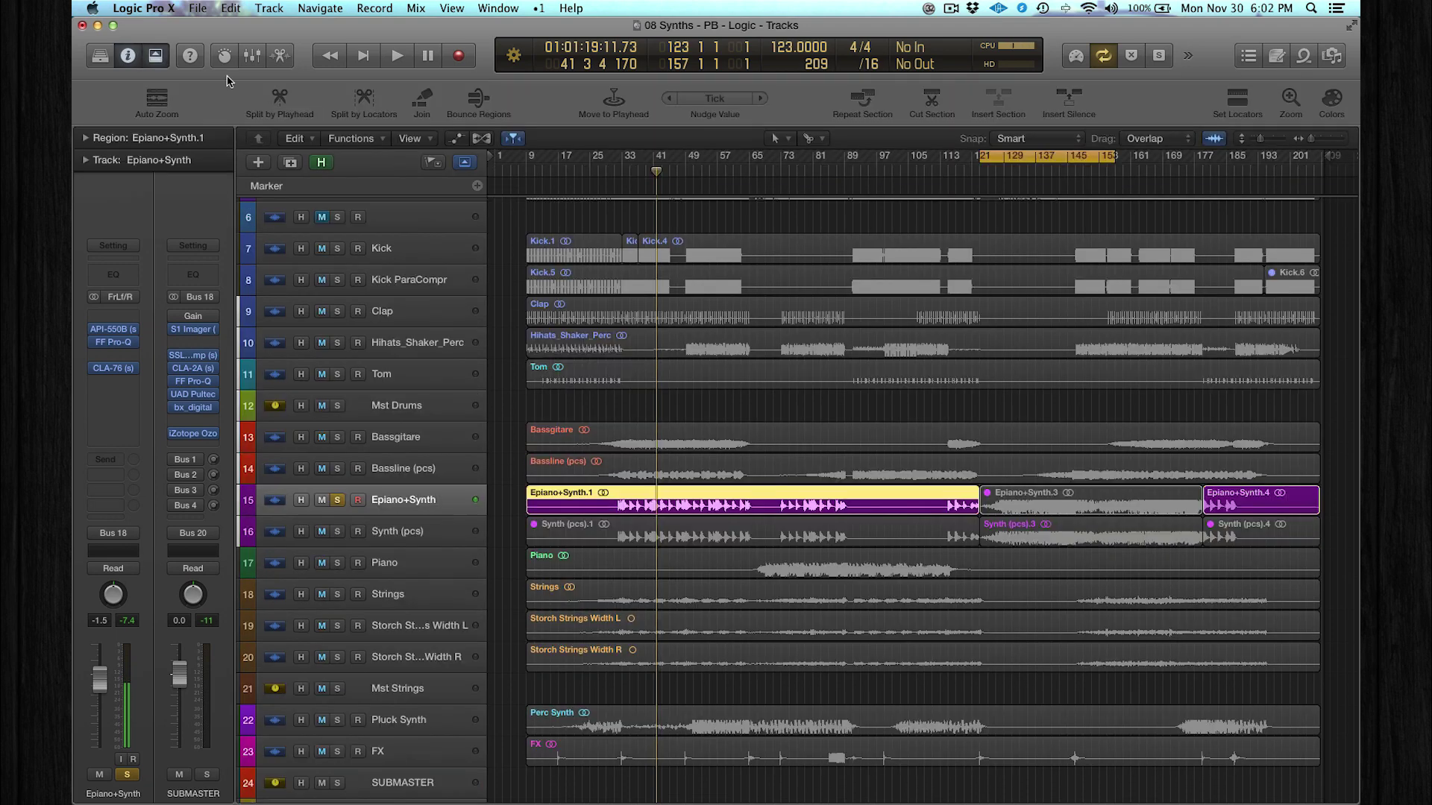
# Step: Bounce the region in place to a new track with effect plug-ins bypassed
pyautogui.click(477, 102)
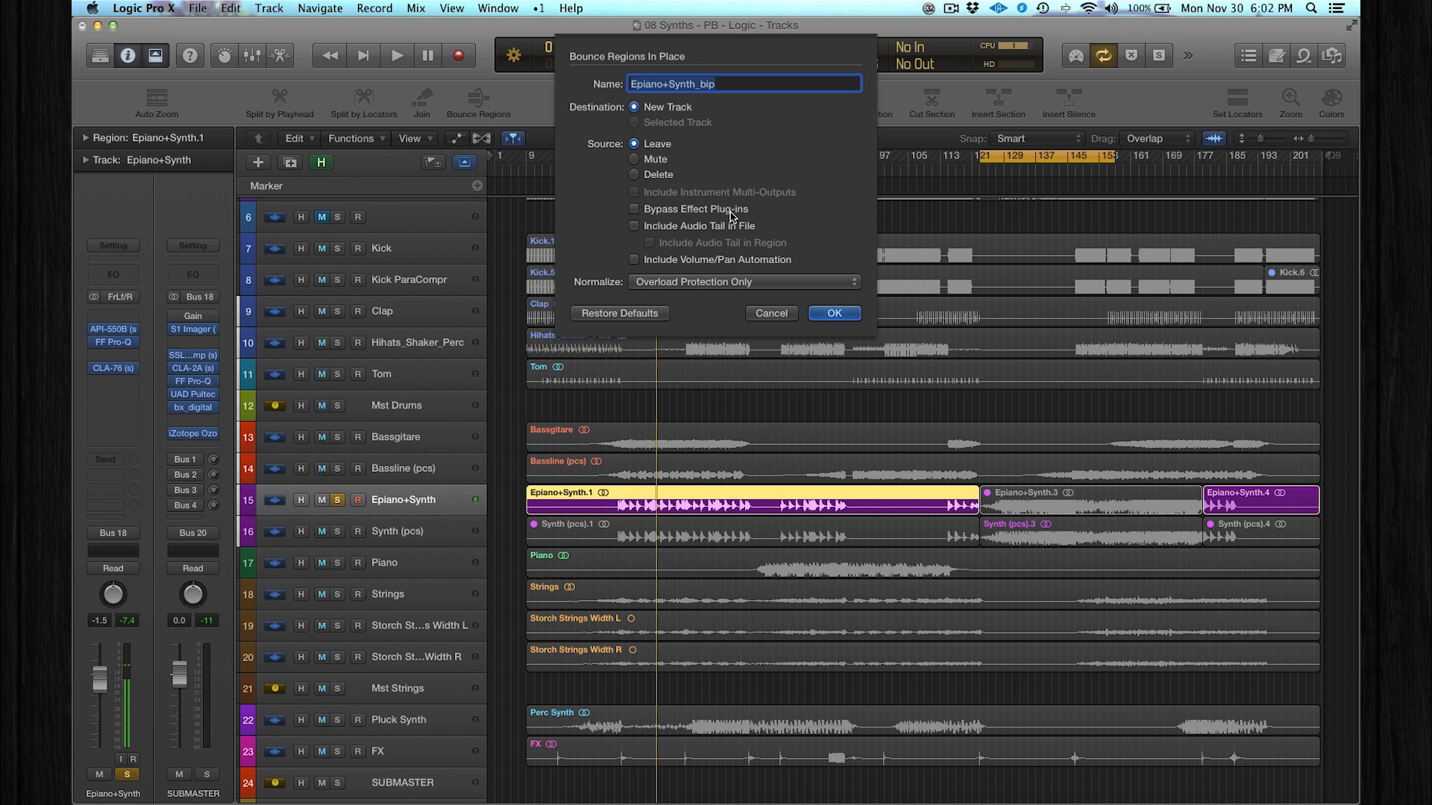
pyautogui.click(635, 208)
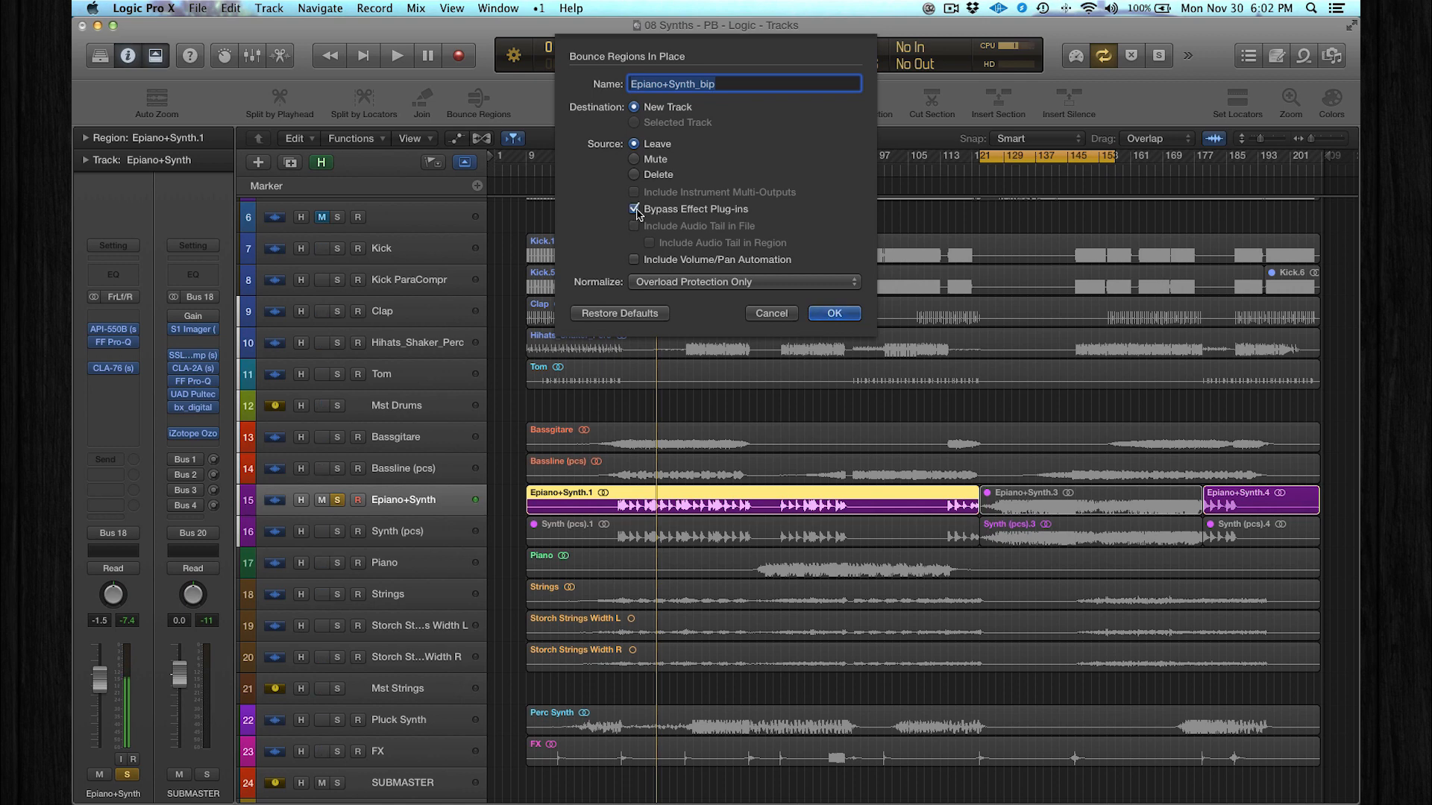
pyautogui.click(833, 314)
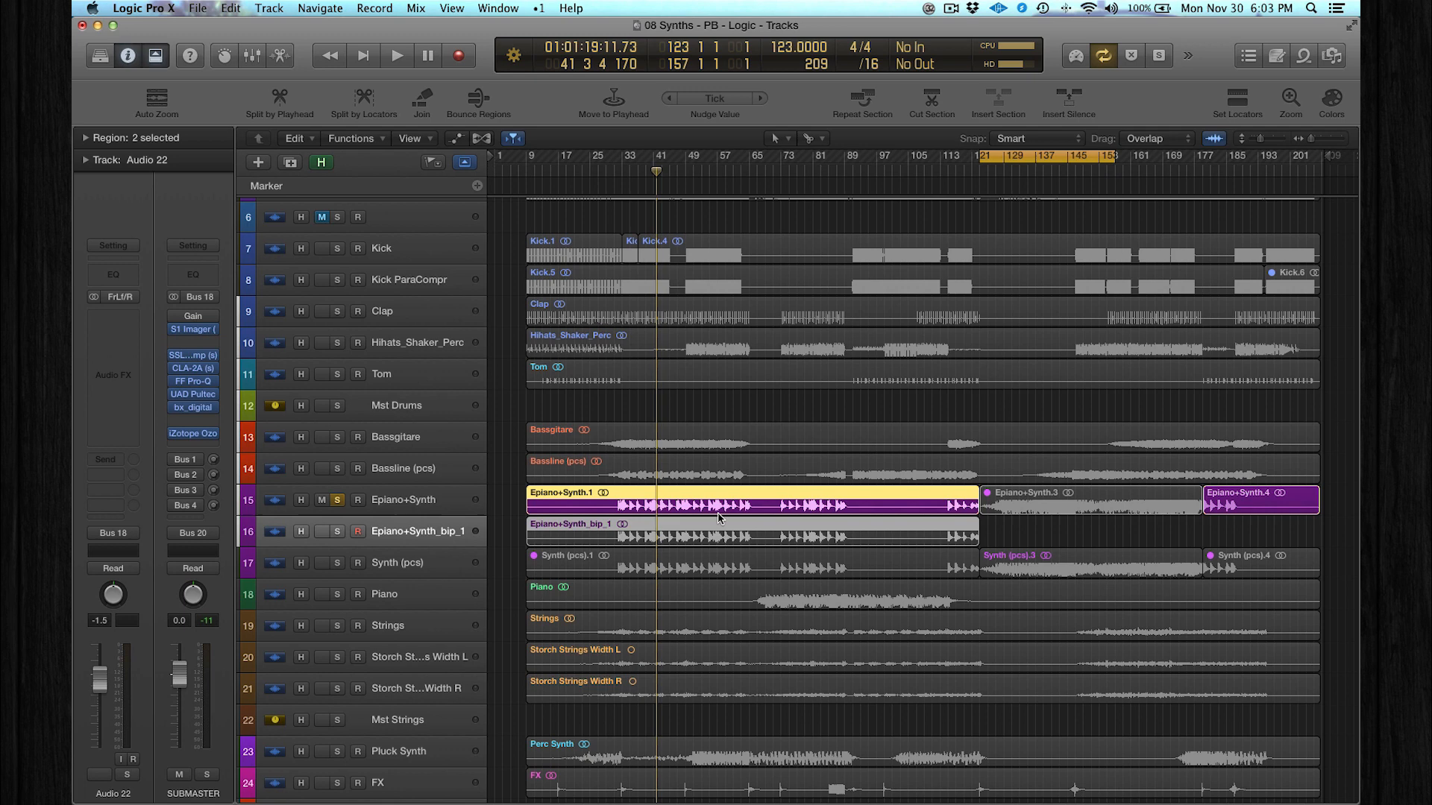
# Step: Delete the bounced region and track, solo Synth (pcs) instead of Epiano+Synth and start playback
pyautogui.click(926, 539)
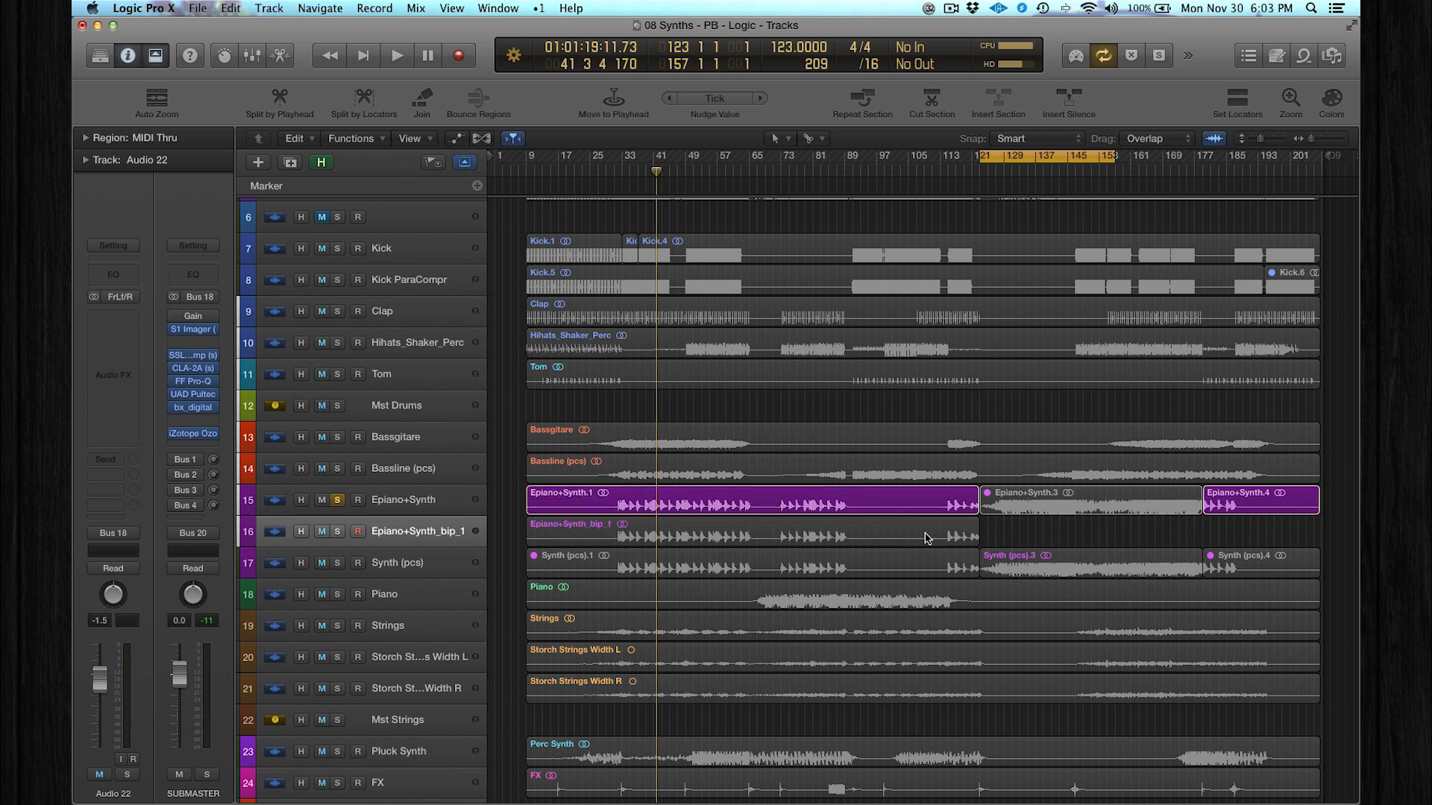
pyautogui.press('BackSpace')
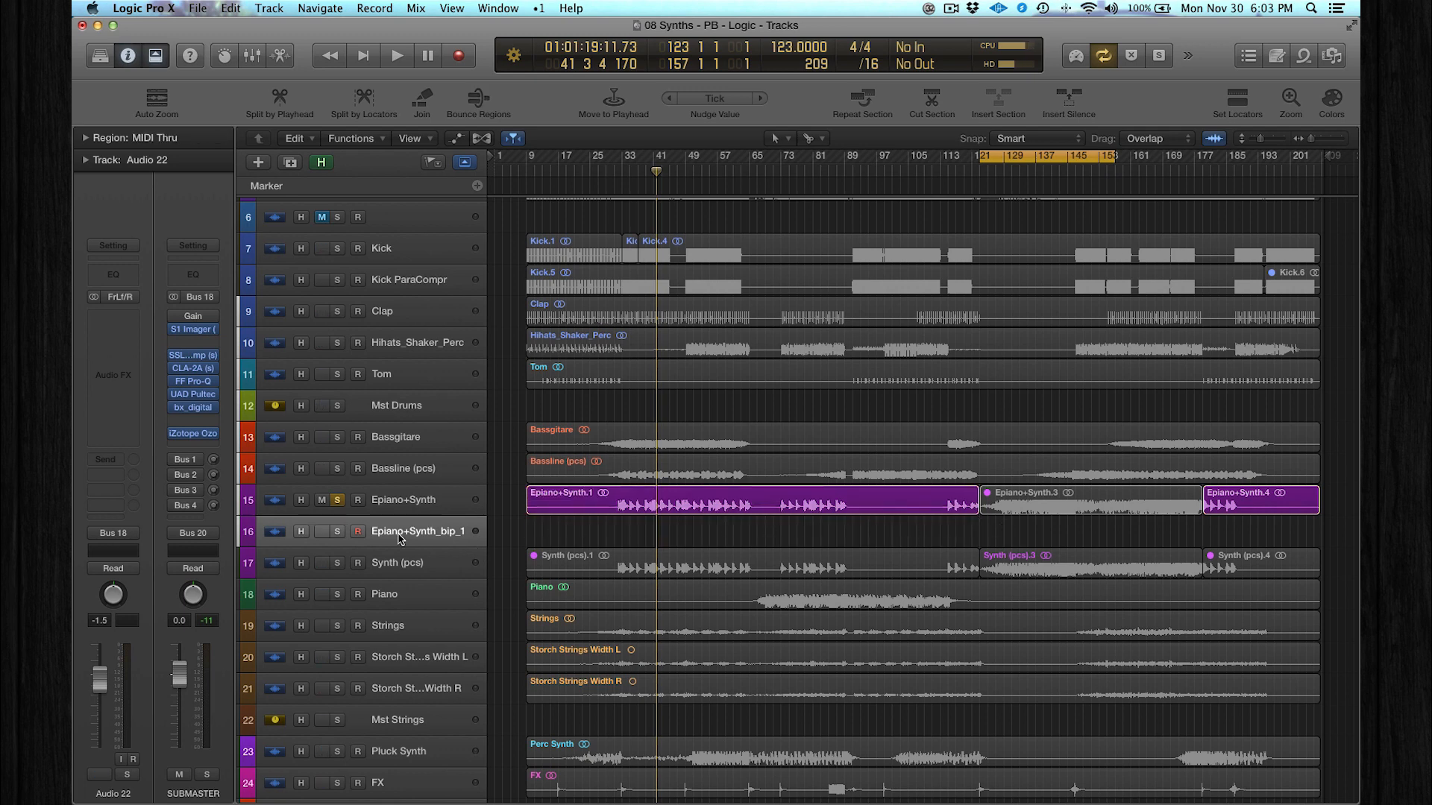
pyautogui.press('super+BackSpace')
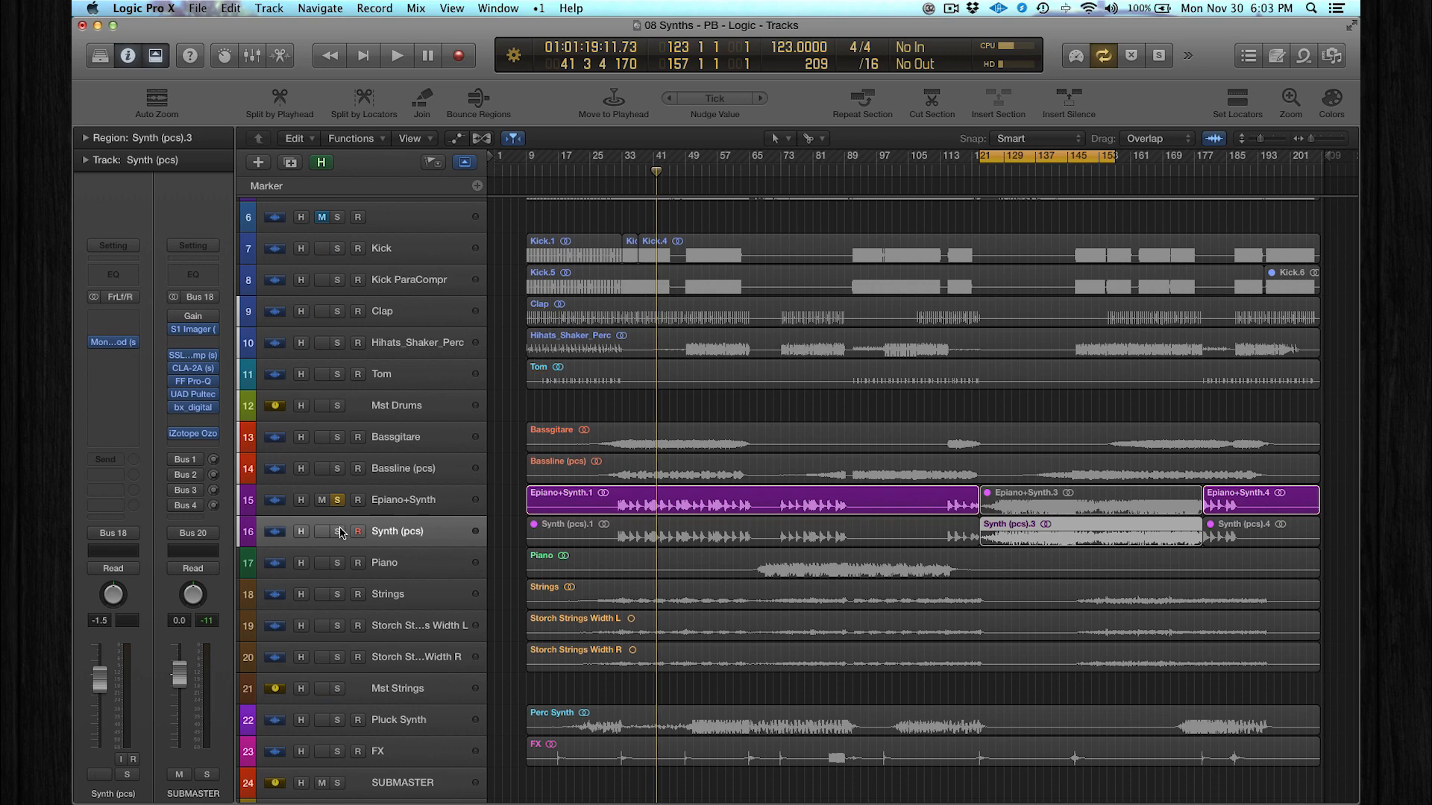
pyautogui.click(341, 532)
pyautogui.click(339, 500)
pyautogui.press('space')
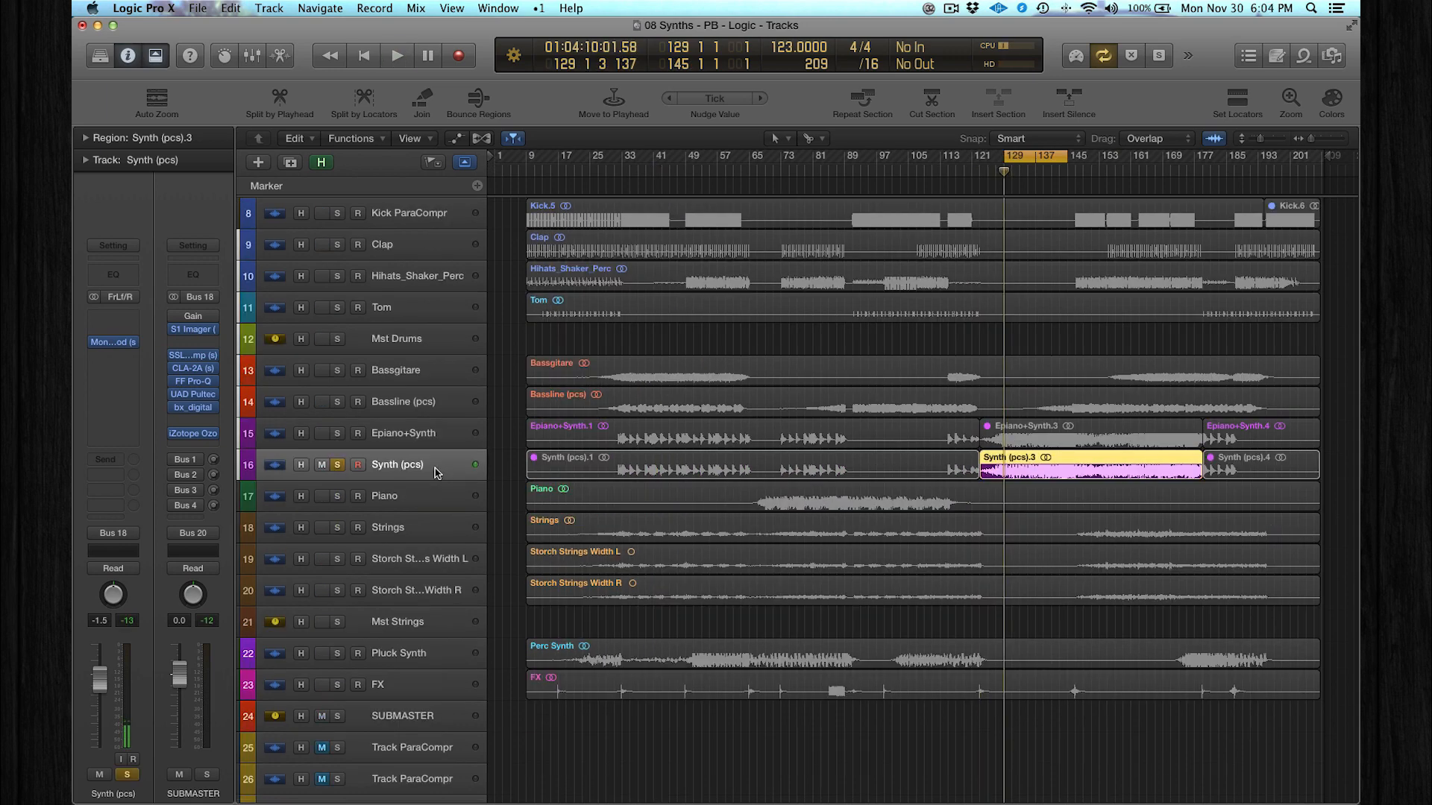
pyautogui.press('space')
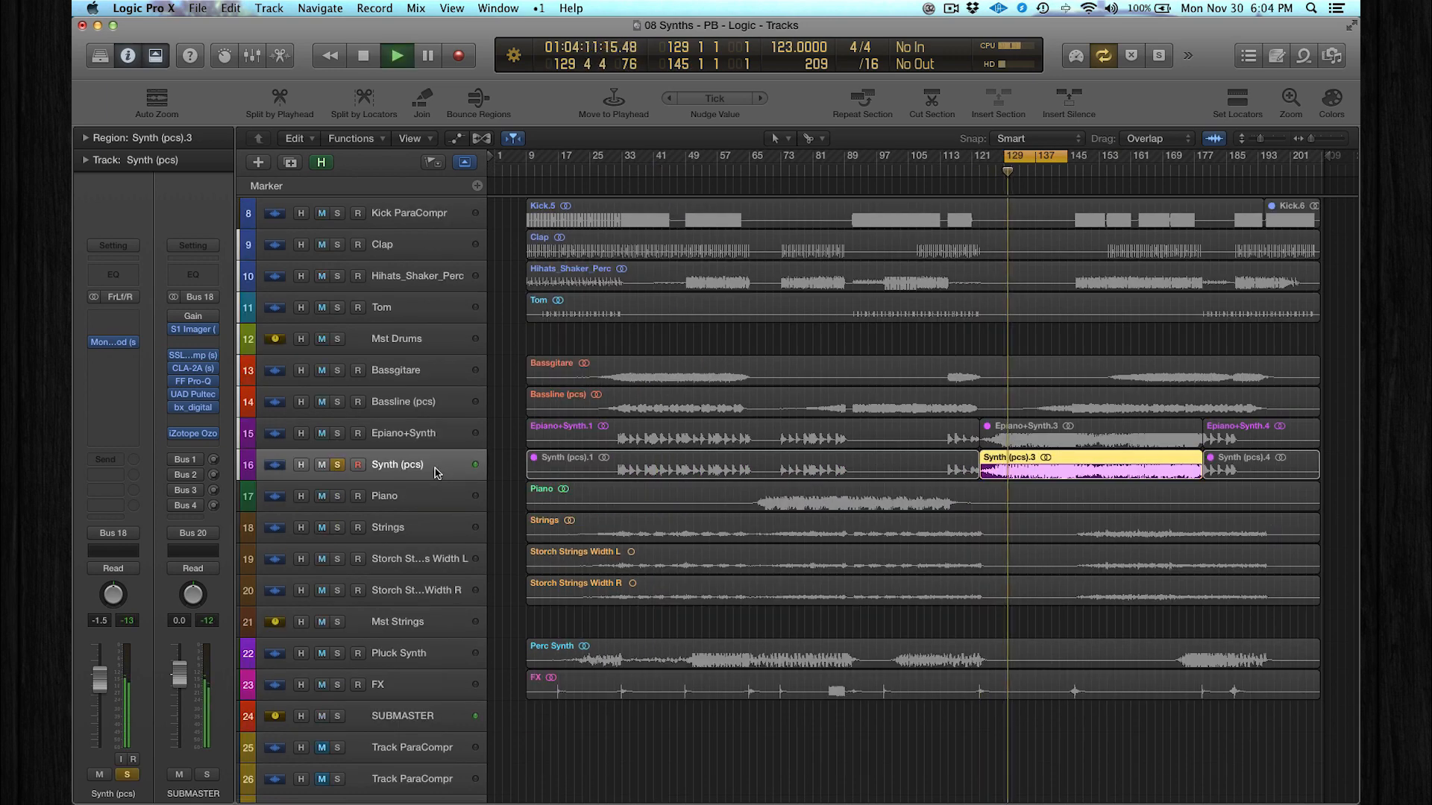
# Step: Audition the MondoMod effect bypassed and on, leave it enabled, stop playback and close its window
pyautogui.click(113, 342)
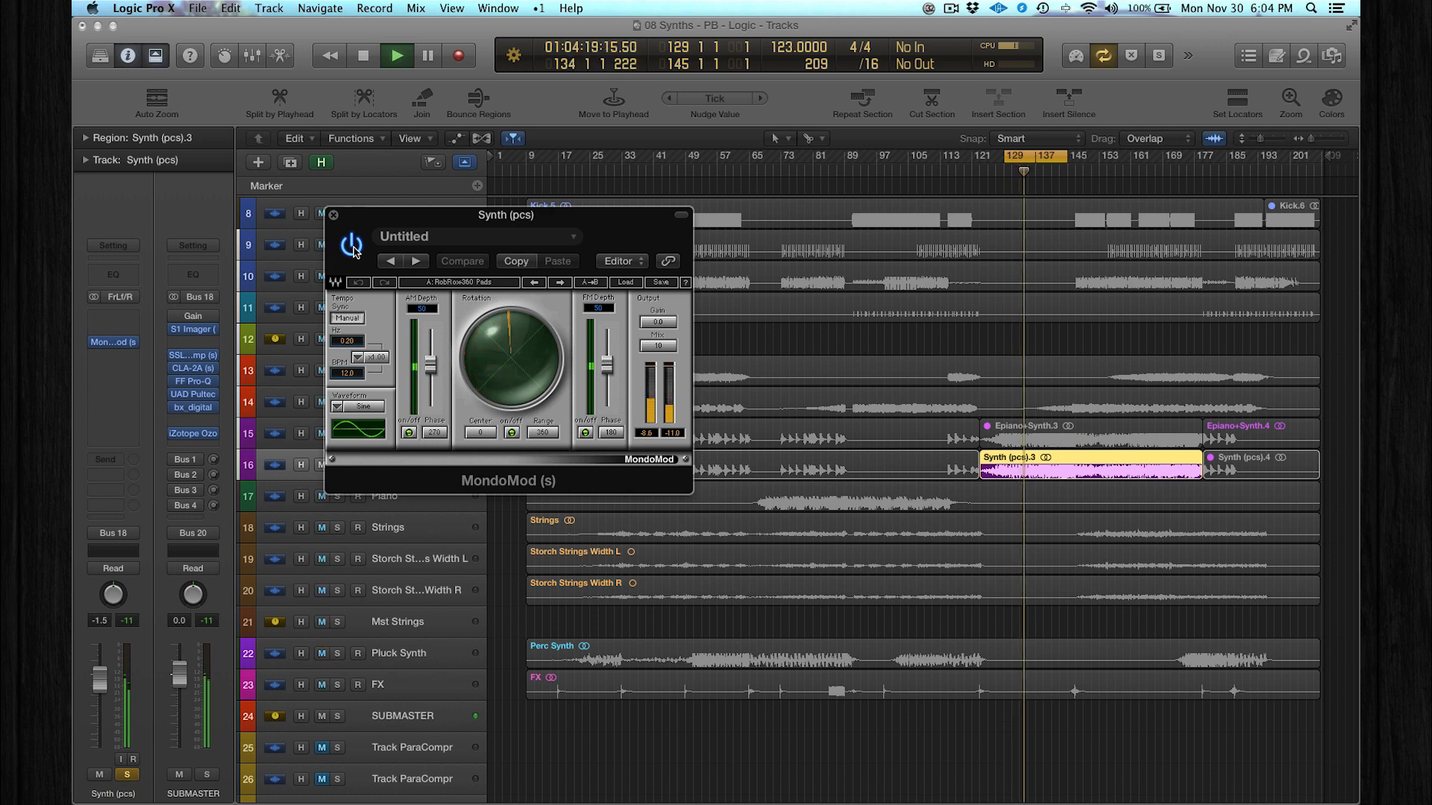
pyautogui.click(351, 245)
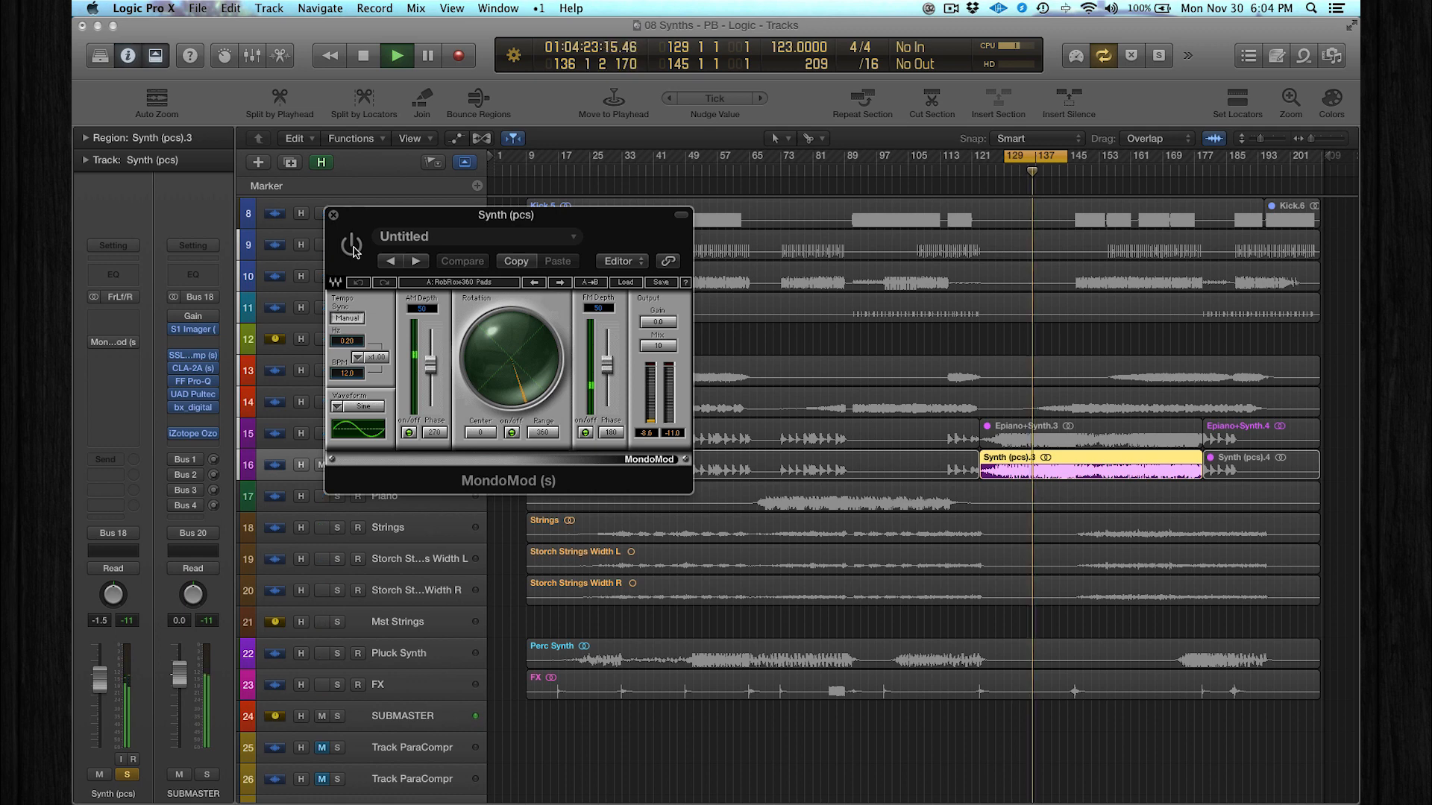
pyautogui.click(352, 244)
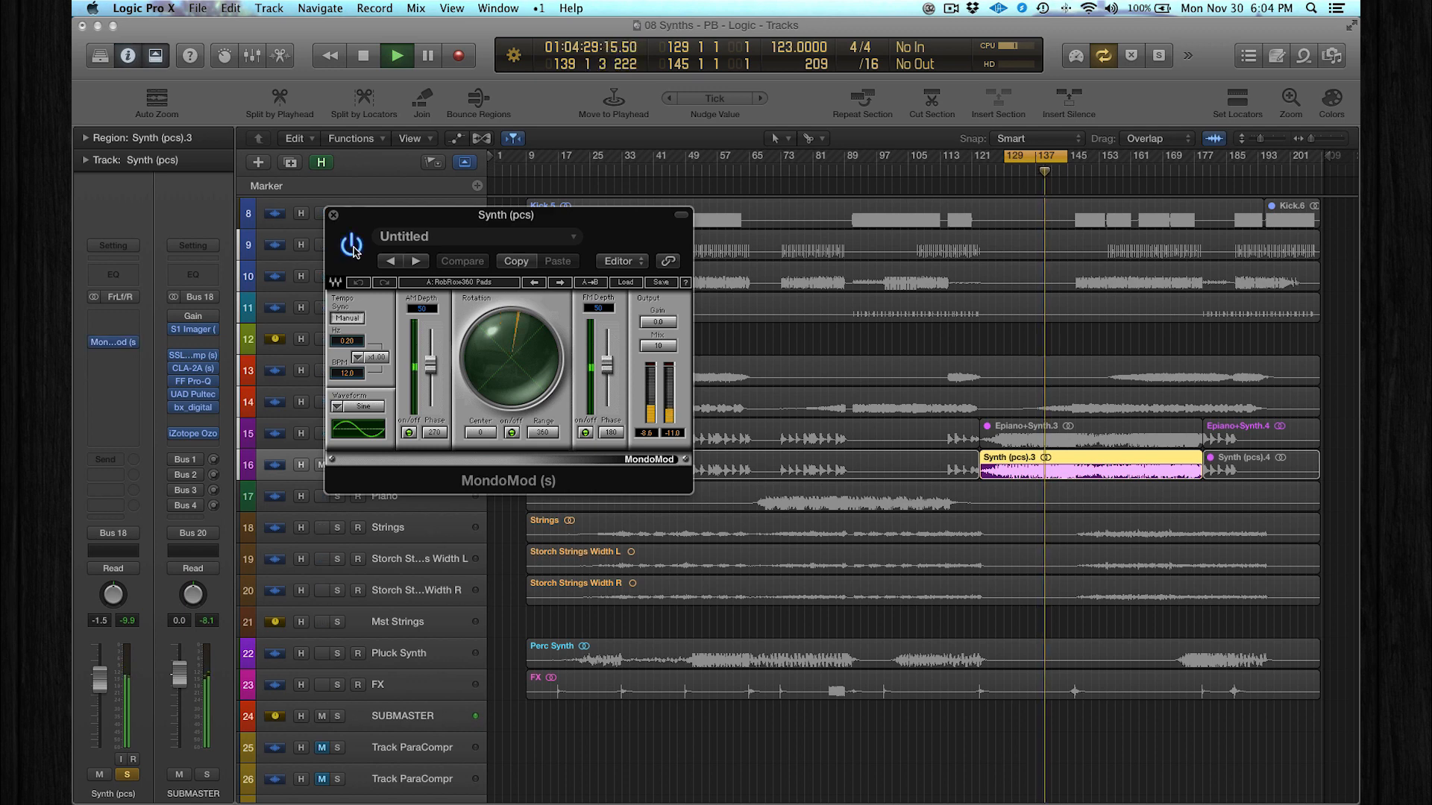
pyautogui.press('space')
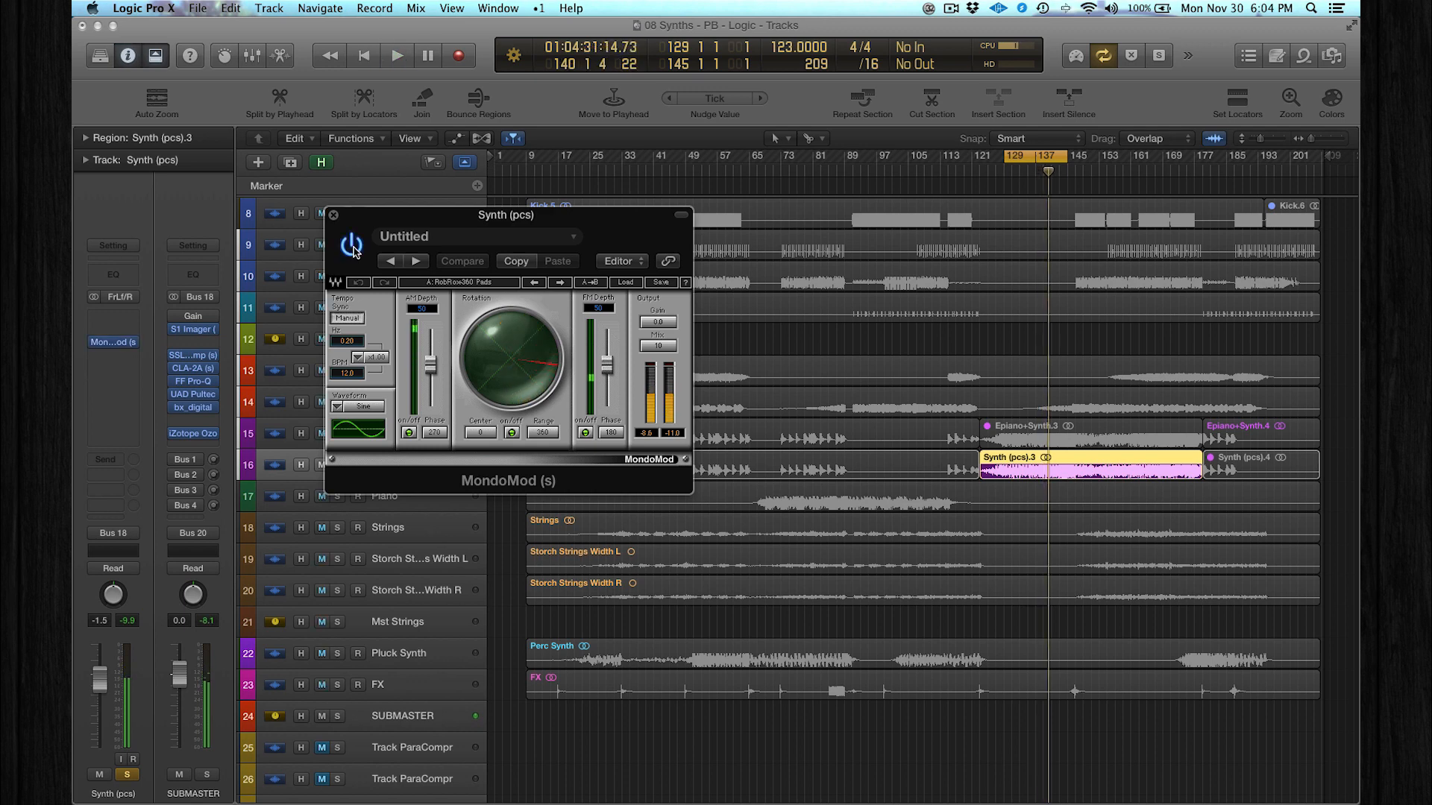
pyautogui.click(335, 216)
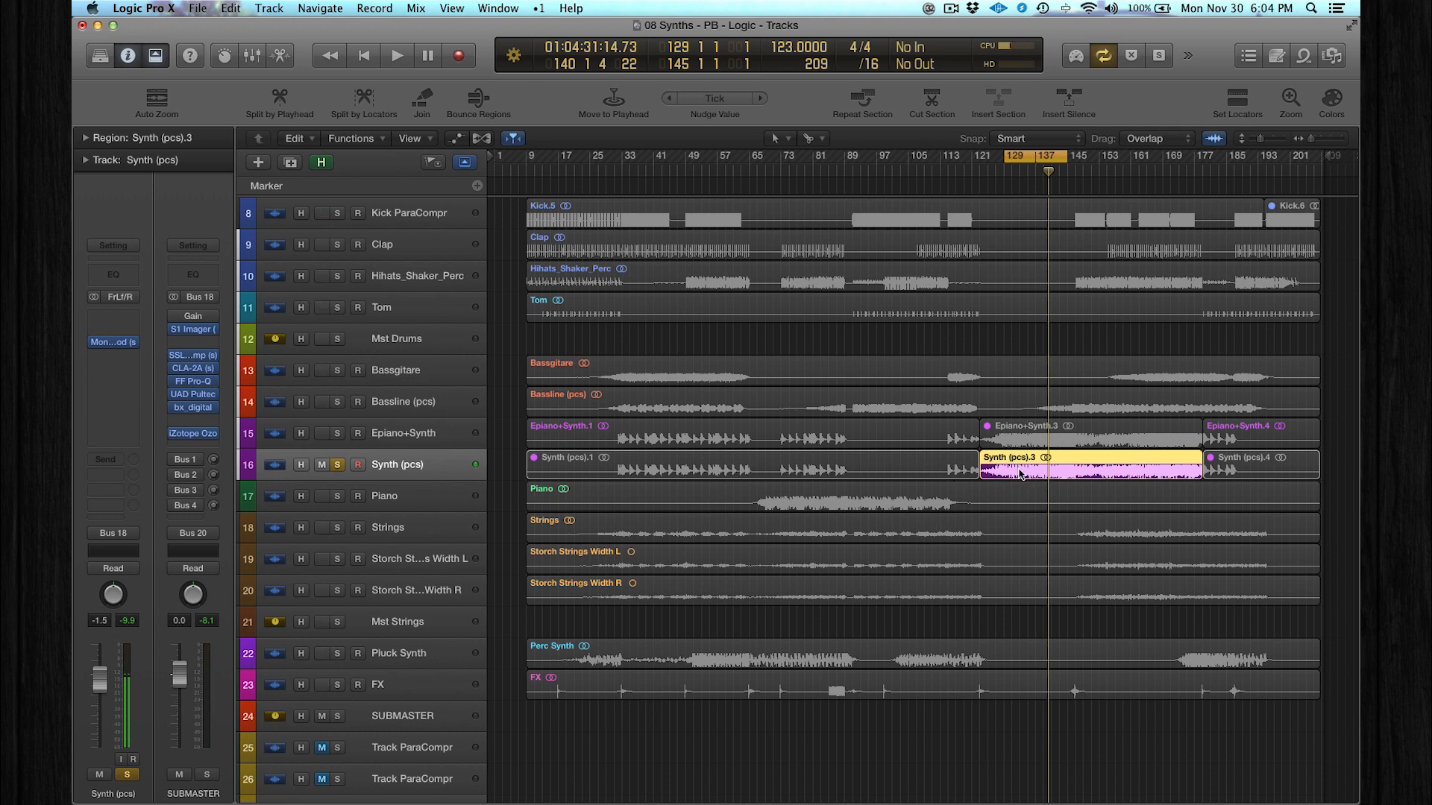
pyautogui.scroll(-2, 1022, 462)
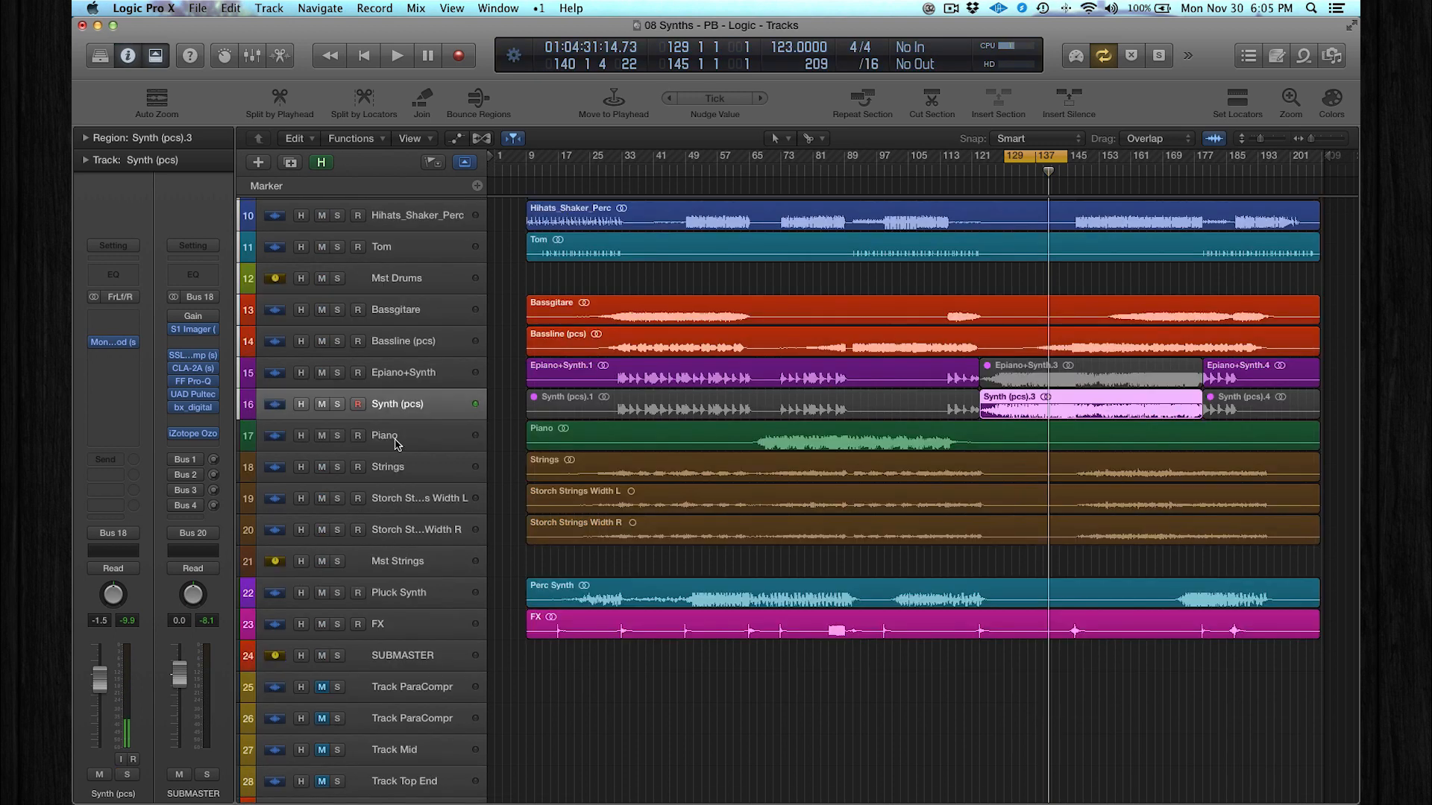
# Step: Solo the Piano track with the loop range at bars 73–81 and start playback
pyautogui.click(394, 440)
pyautogui.moveTo(780, 156); pyautogui.dragTo(828, 155)
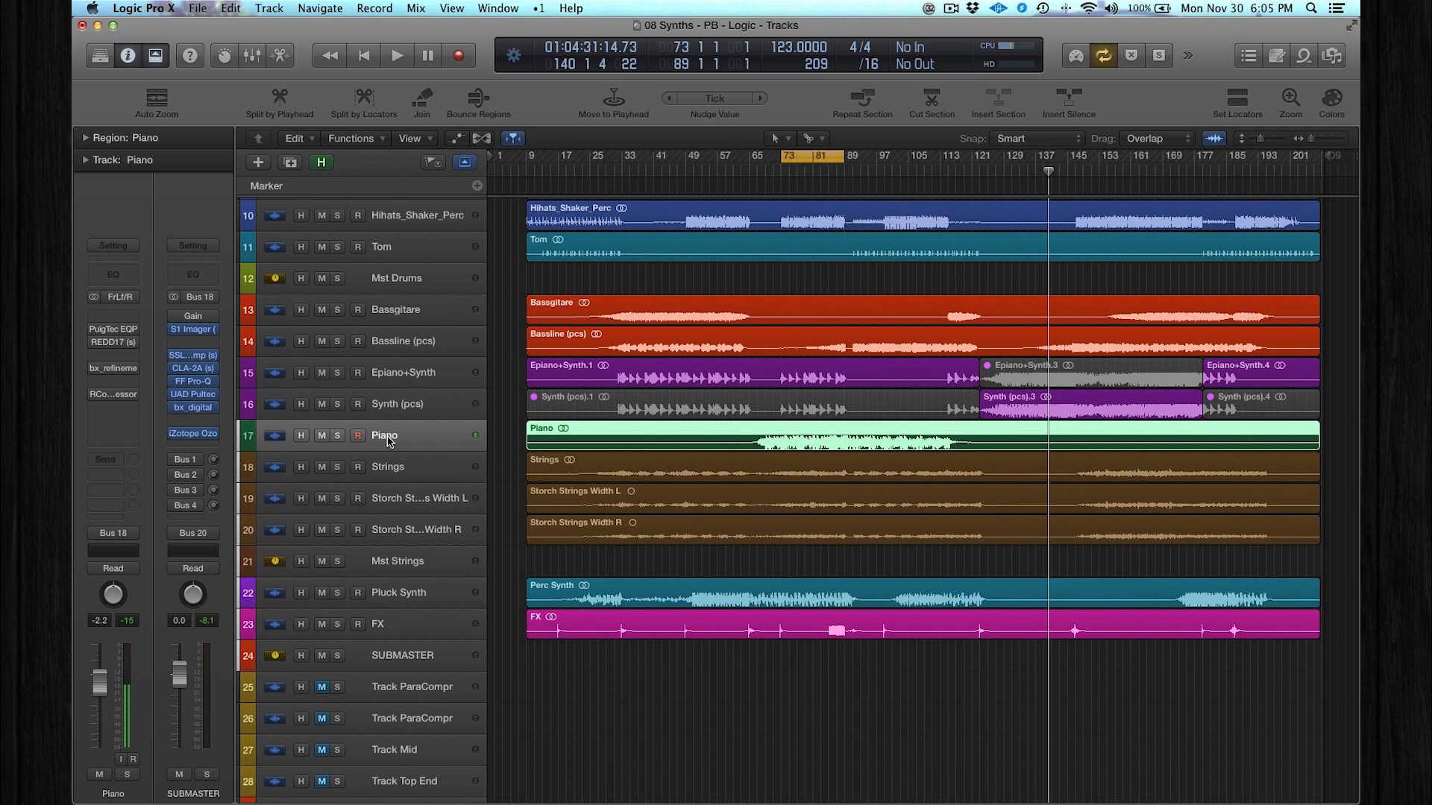
pyautogui.click(342, 435)
pyautogui.press('space')
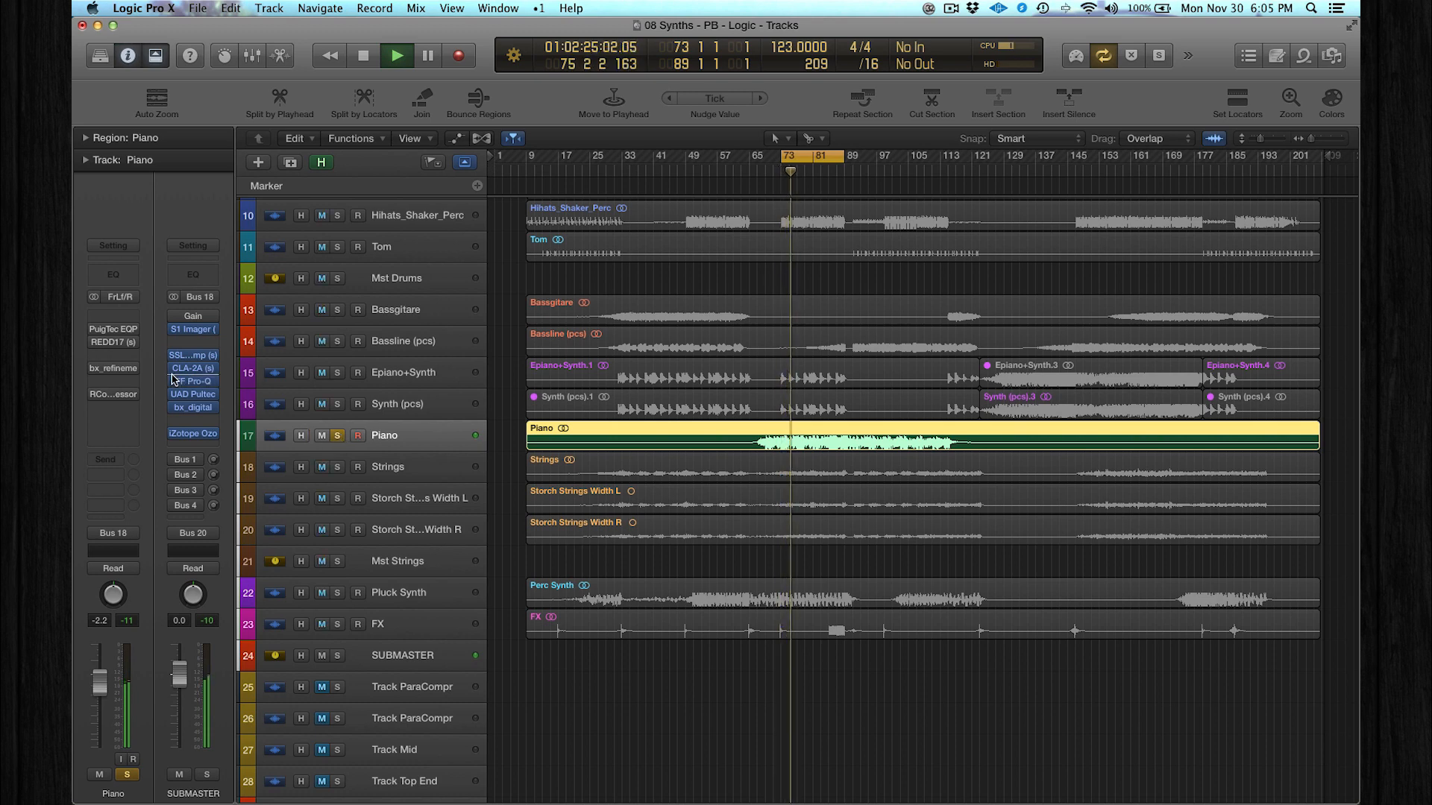
pyautogui.moveTo(113, 329)
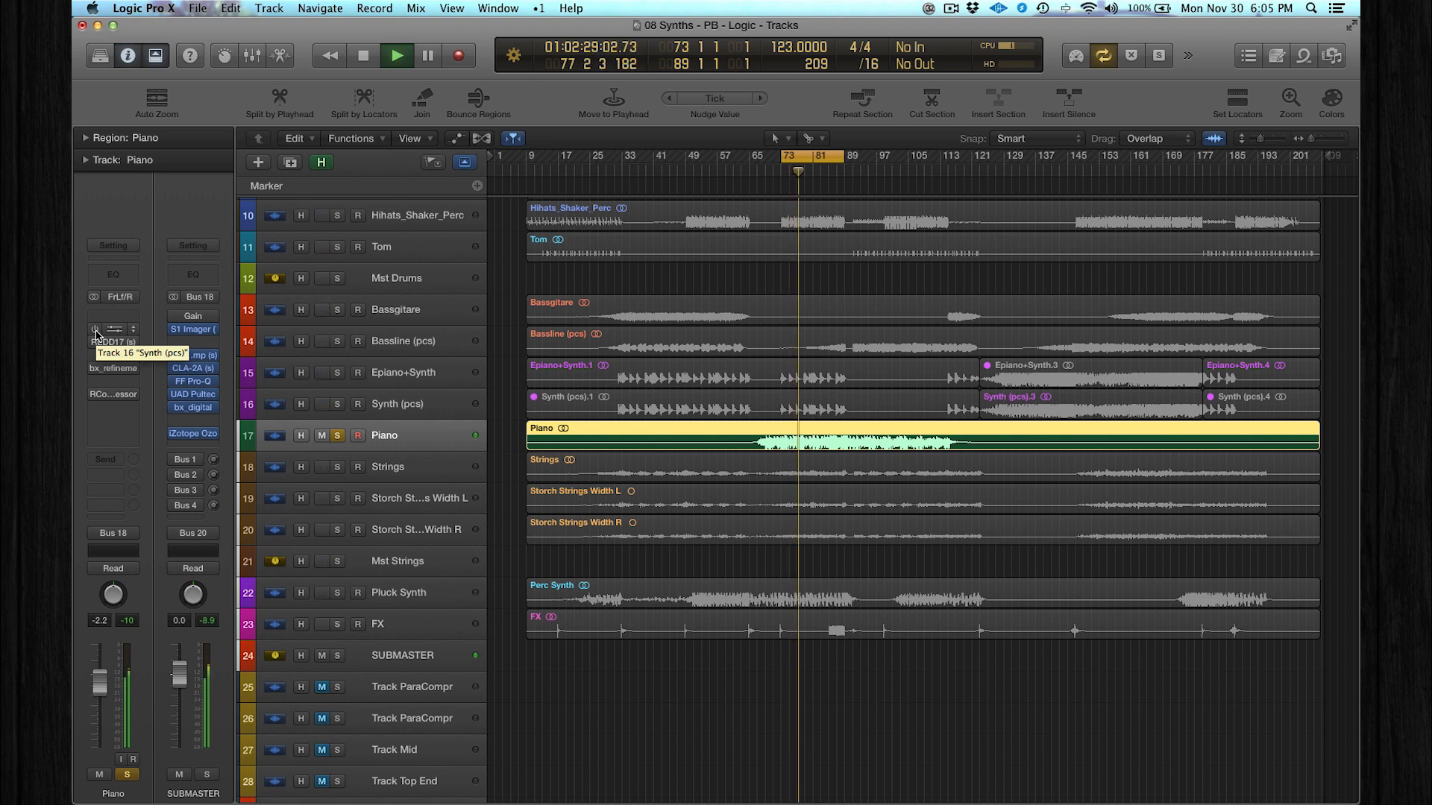
# Step: View the PuigTec EQP1A settings on Piano, then close its window
pyautogui.doubleClick(97, 336)
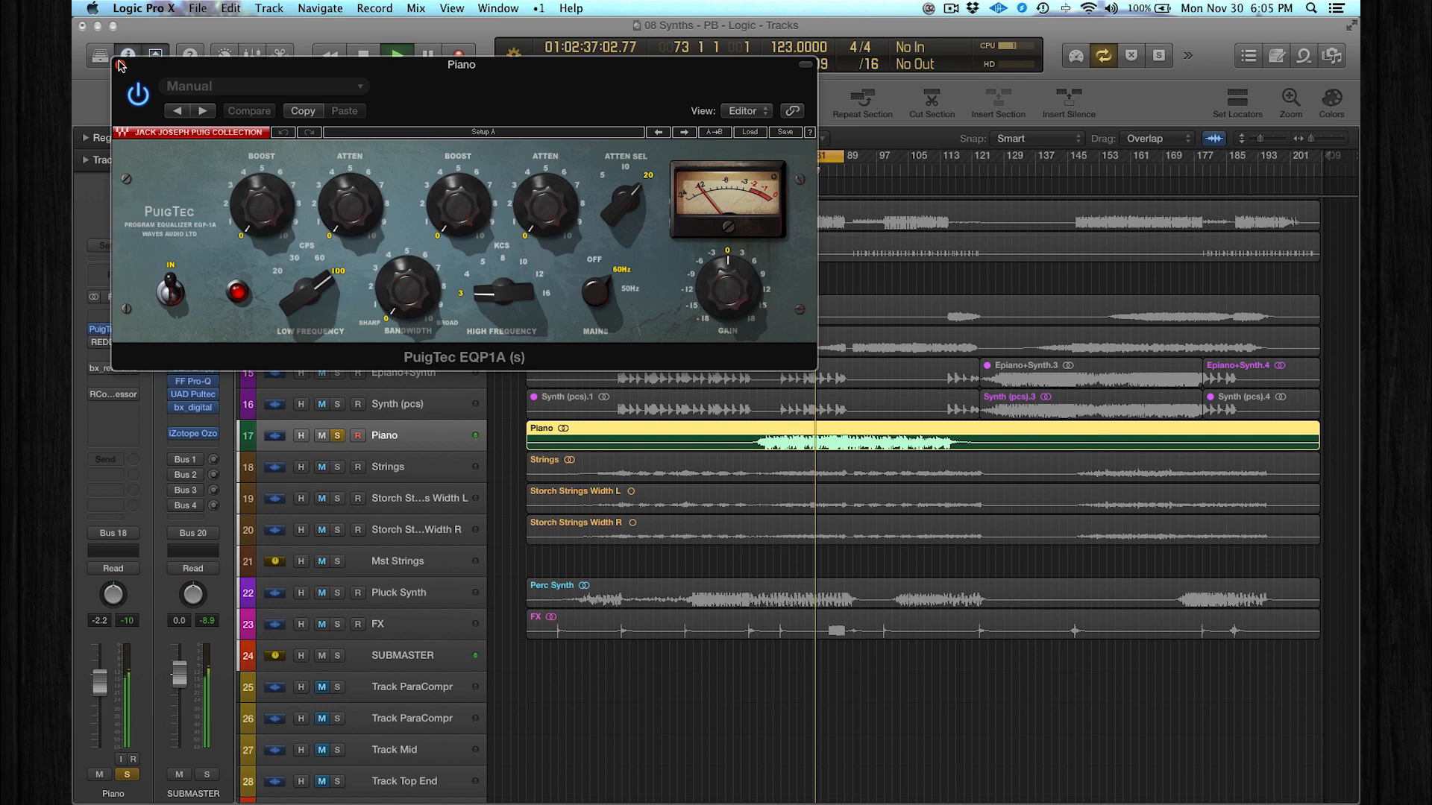
pyautogui.click(121, 66)
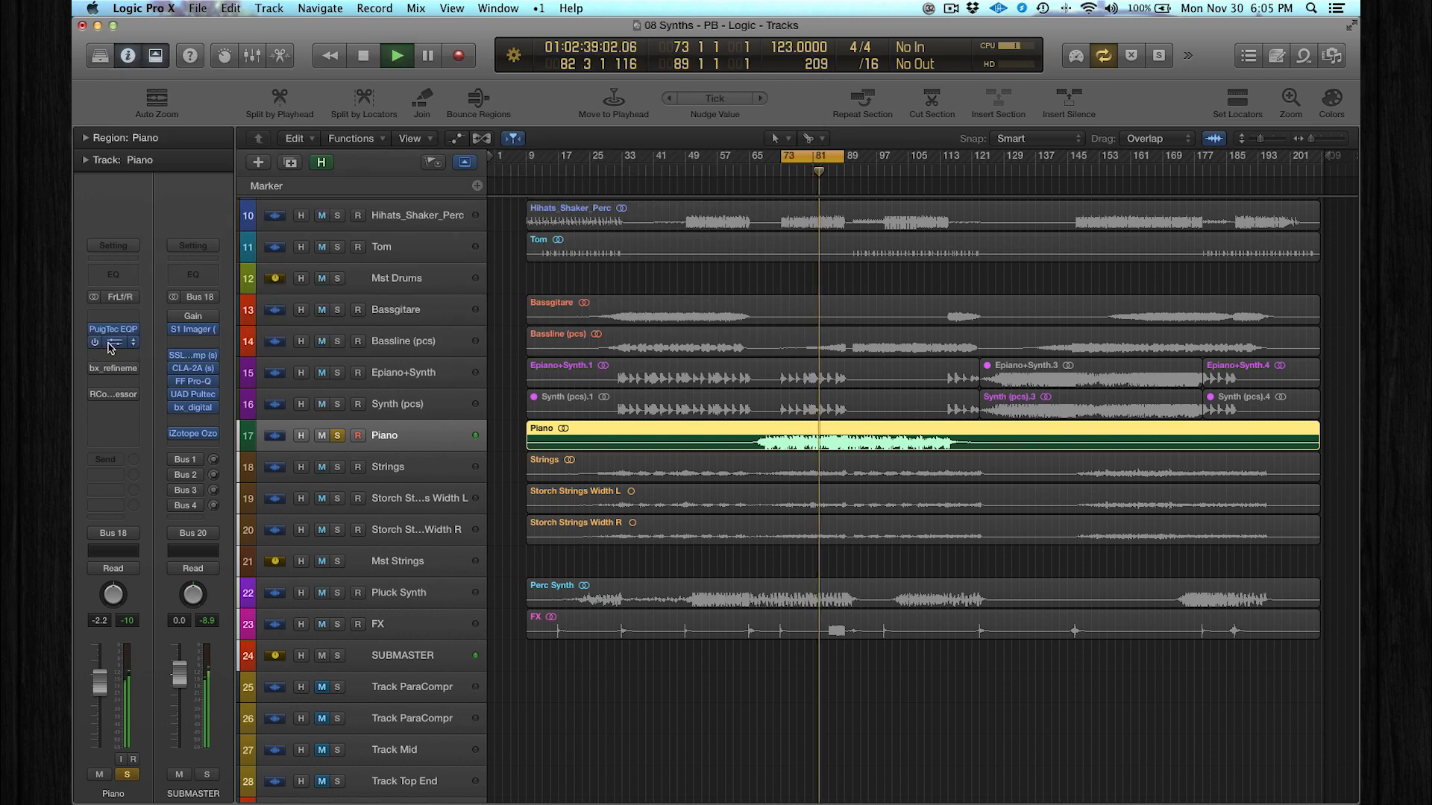
pyautogui.click(110, 345)
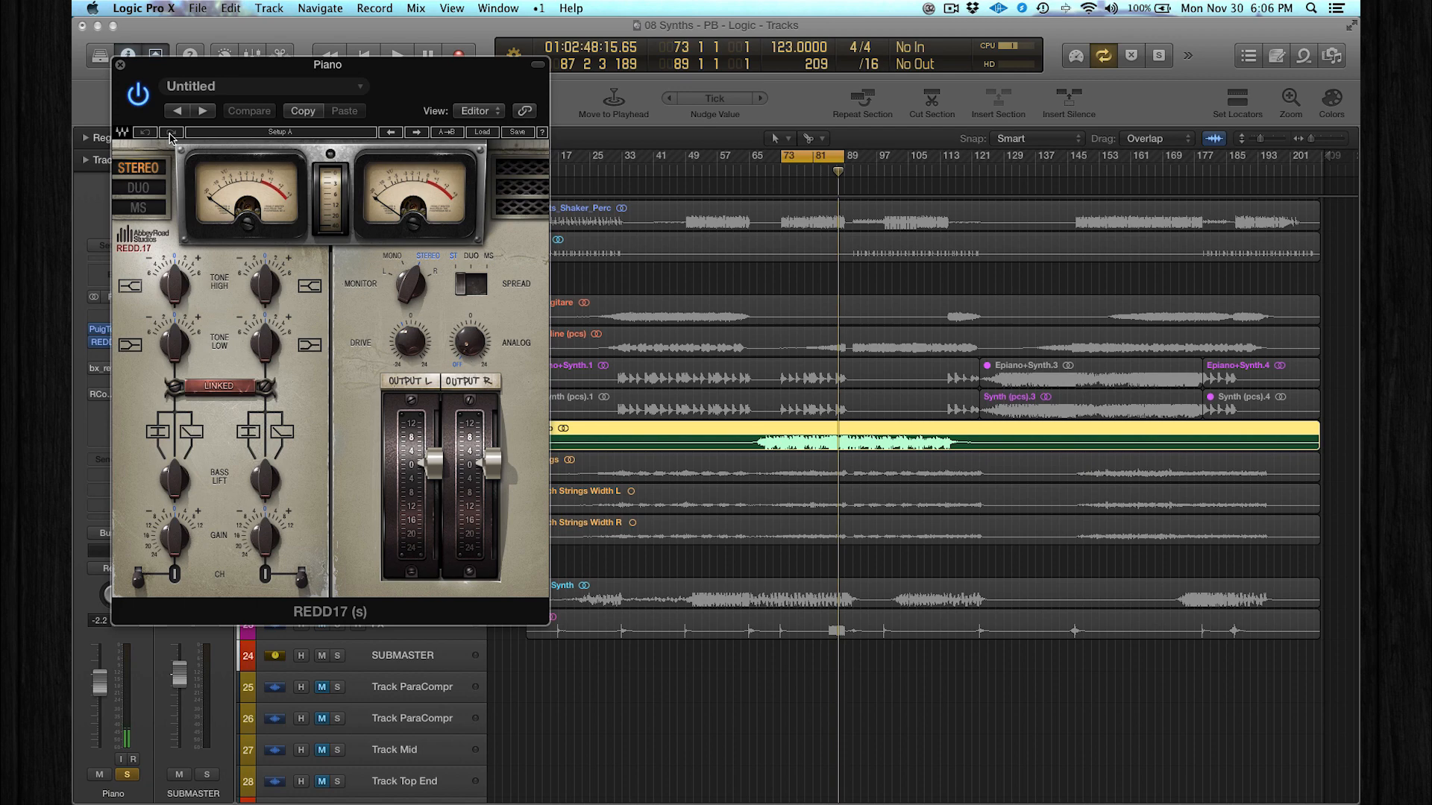
pyautogui.click(122, 64)
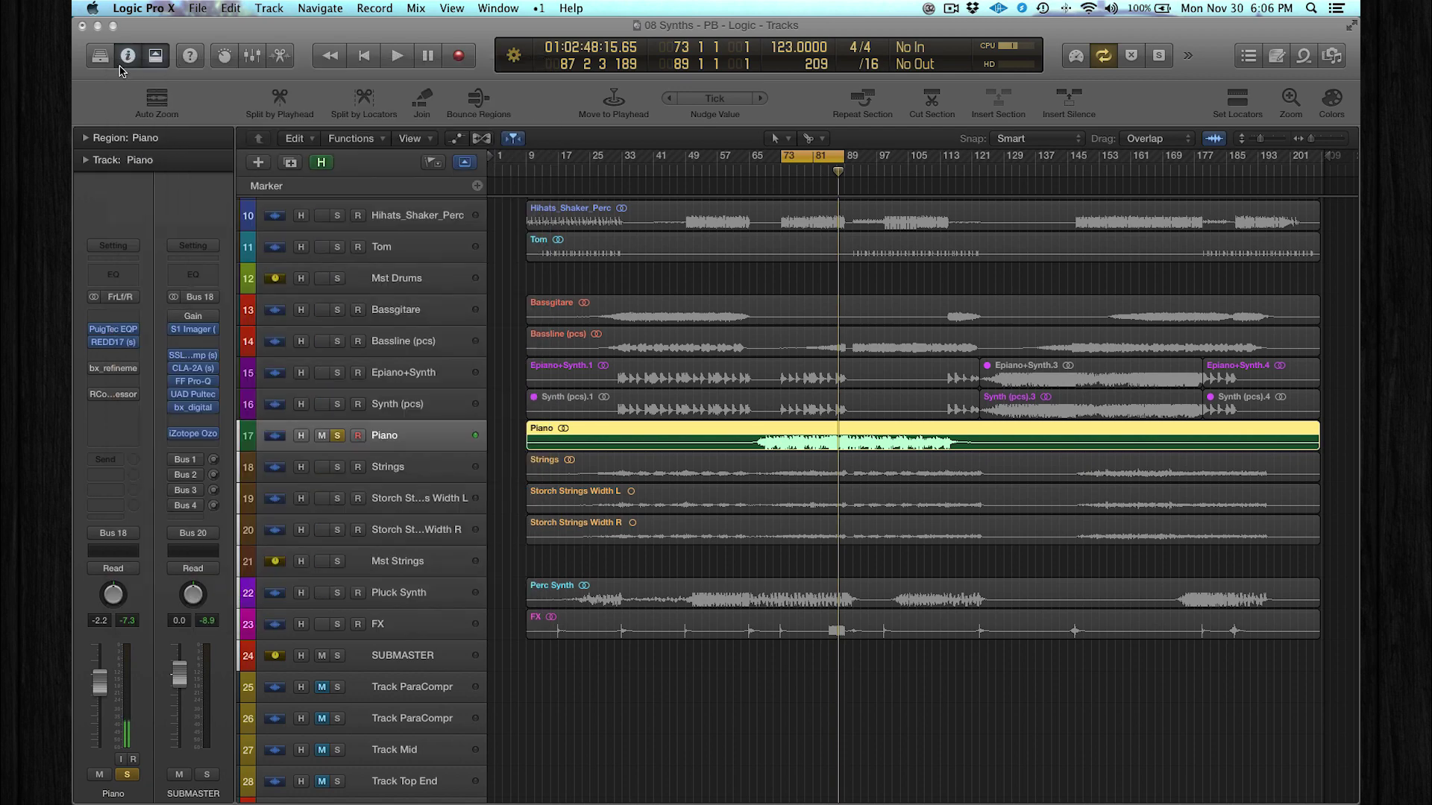
pyautogui.click(118, 372)
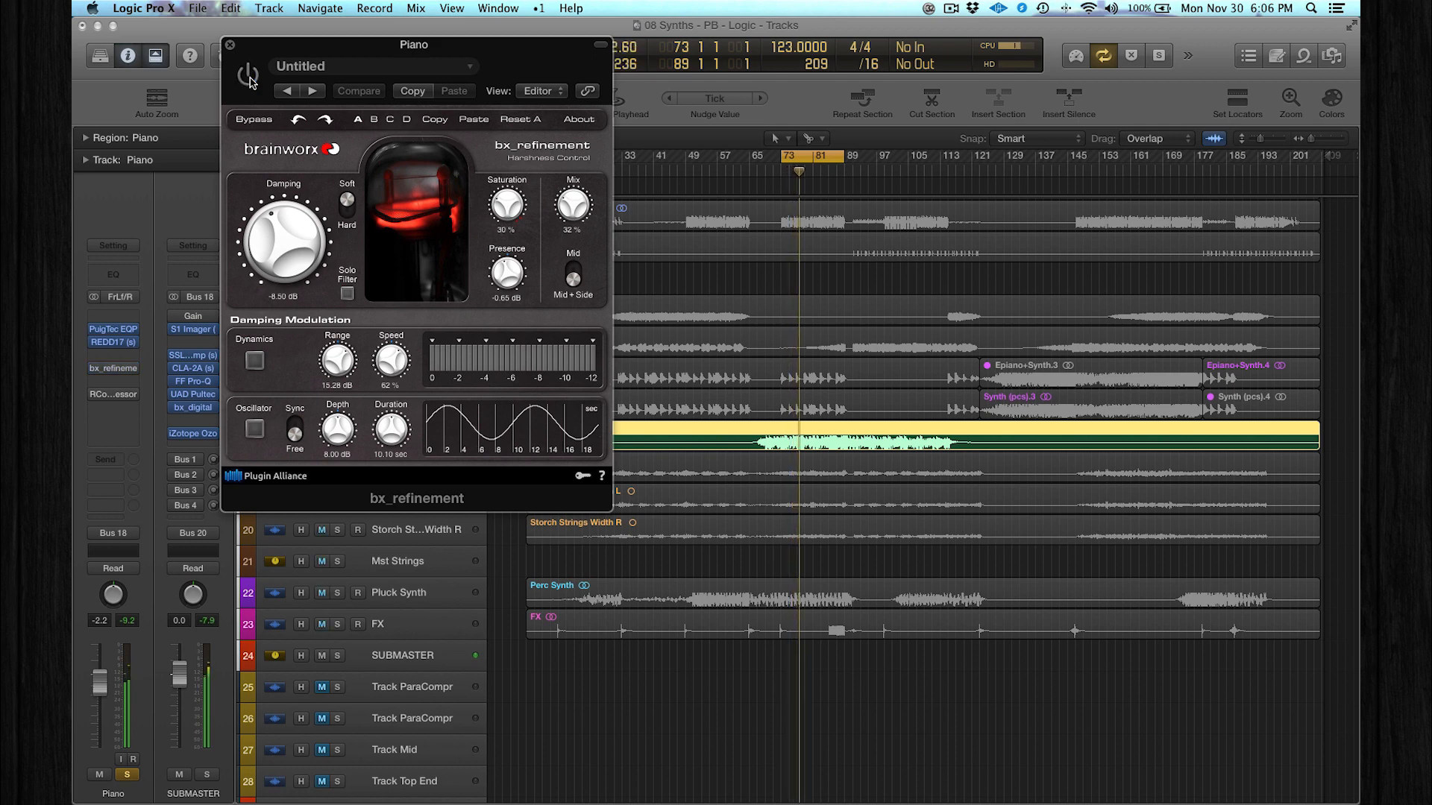
pyautogui.click(230, 45)
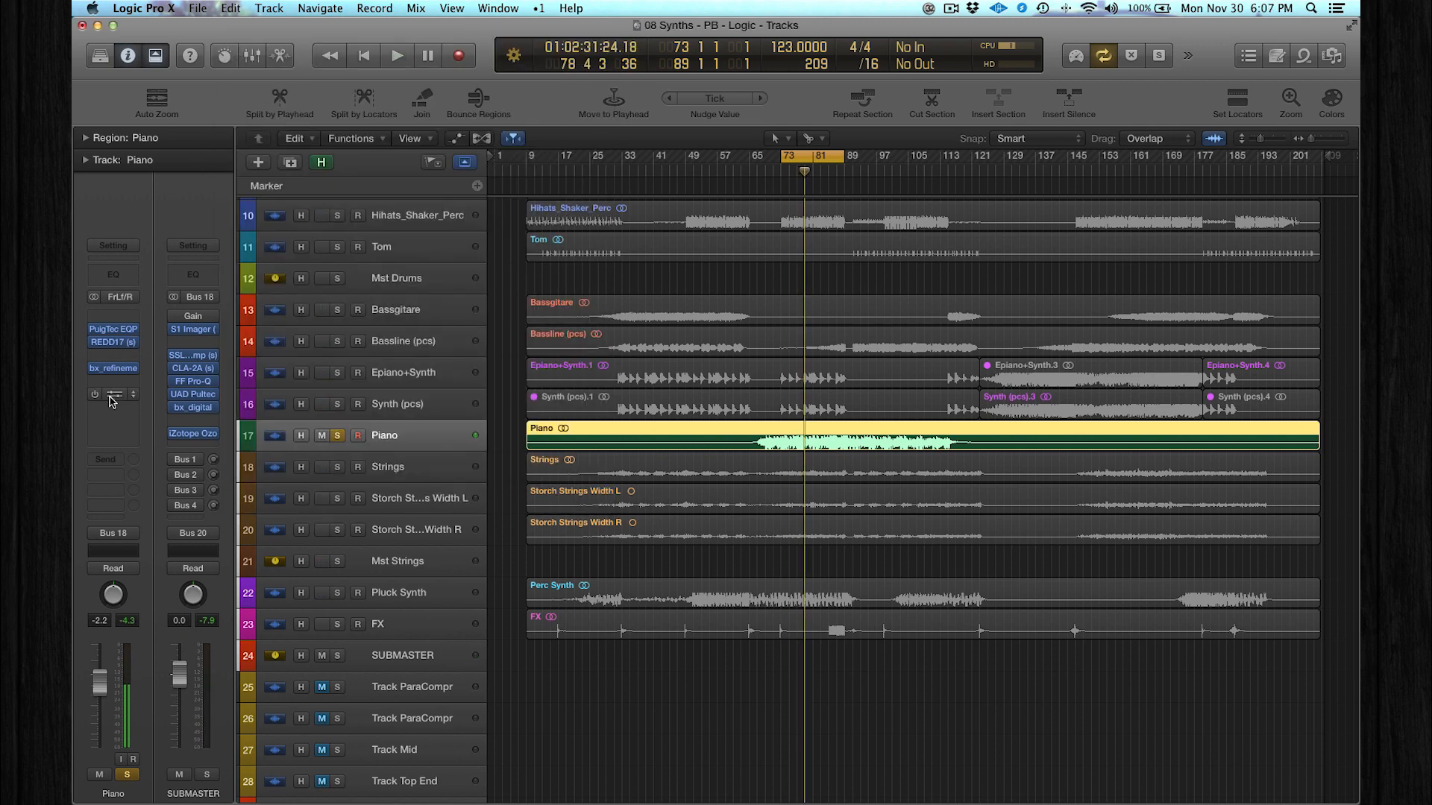
# Step: Key the Piano RCompressor side chain from Audio 1 - Trigger Kick and start playback
pyautogui.click(112, 397)
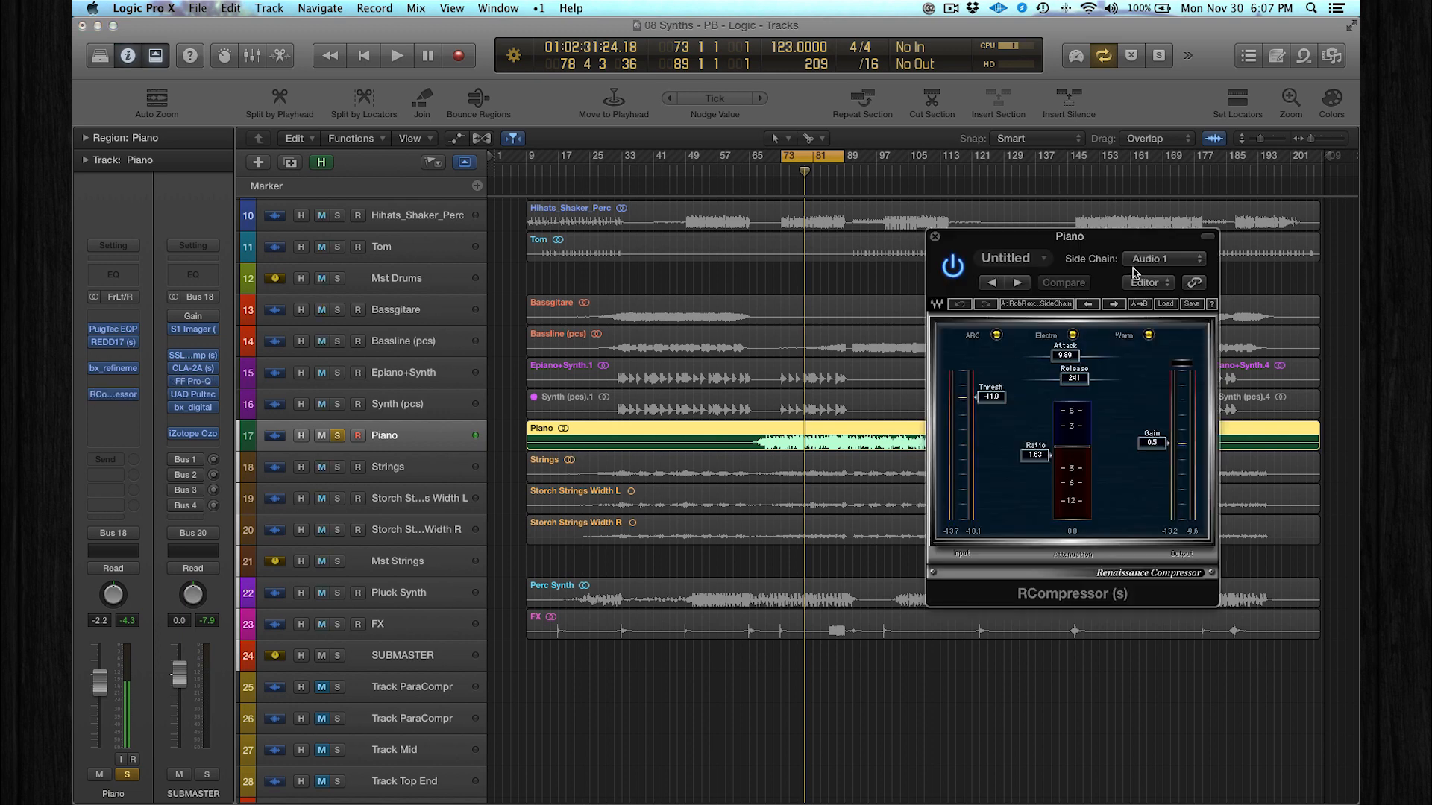
pyautogui.click(1151, 259)
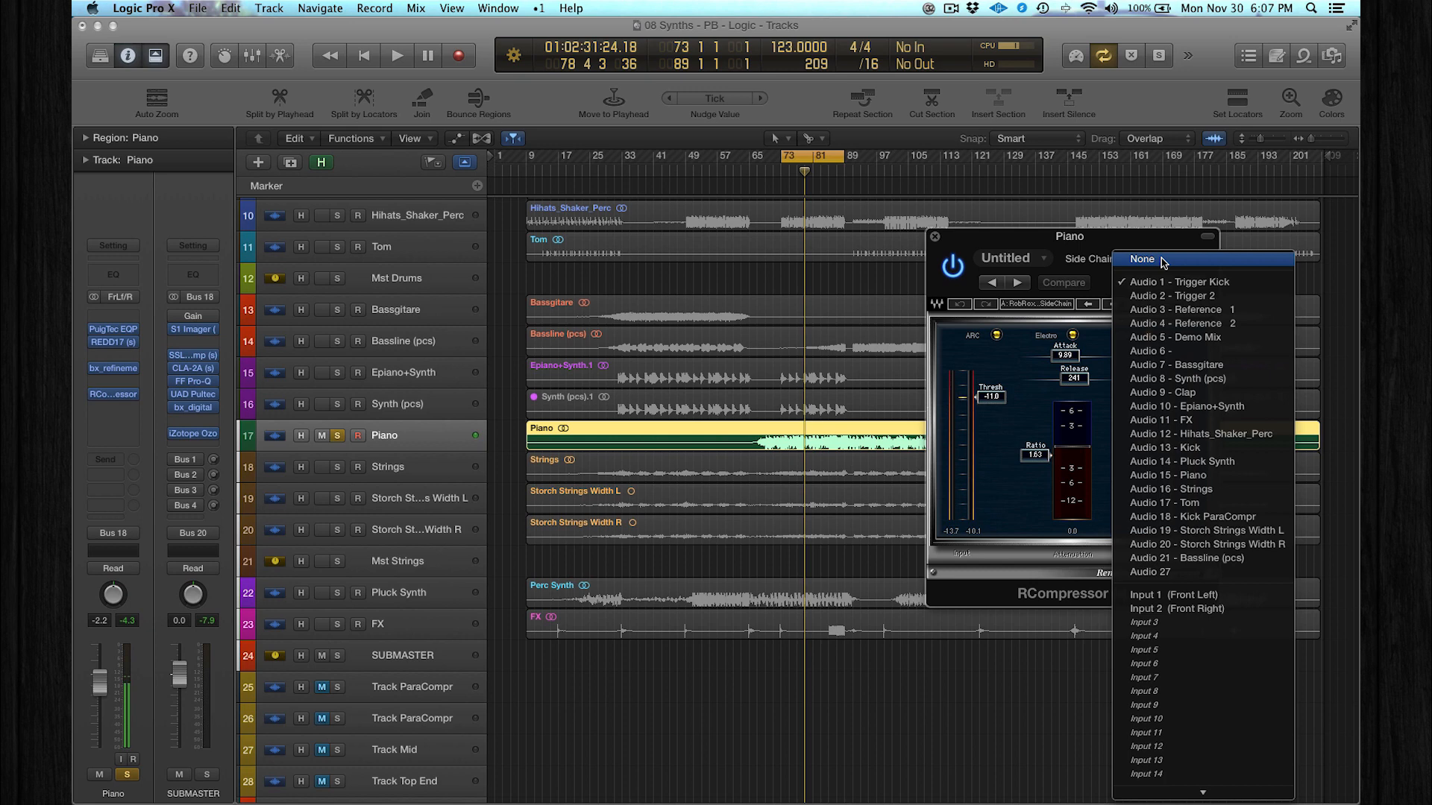
pyautogui.click(1158, 283)
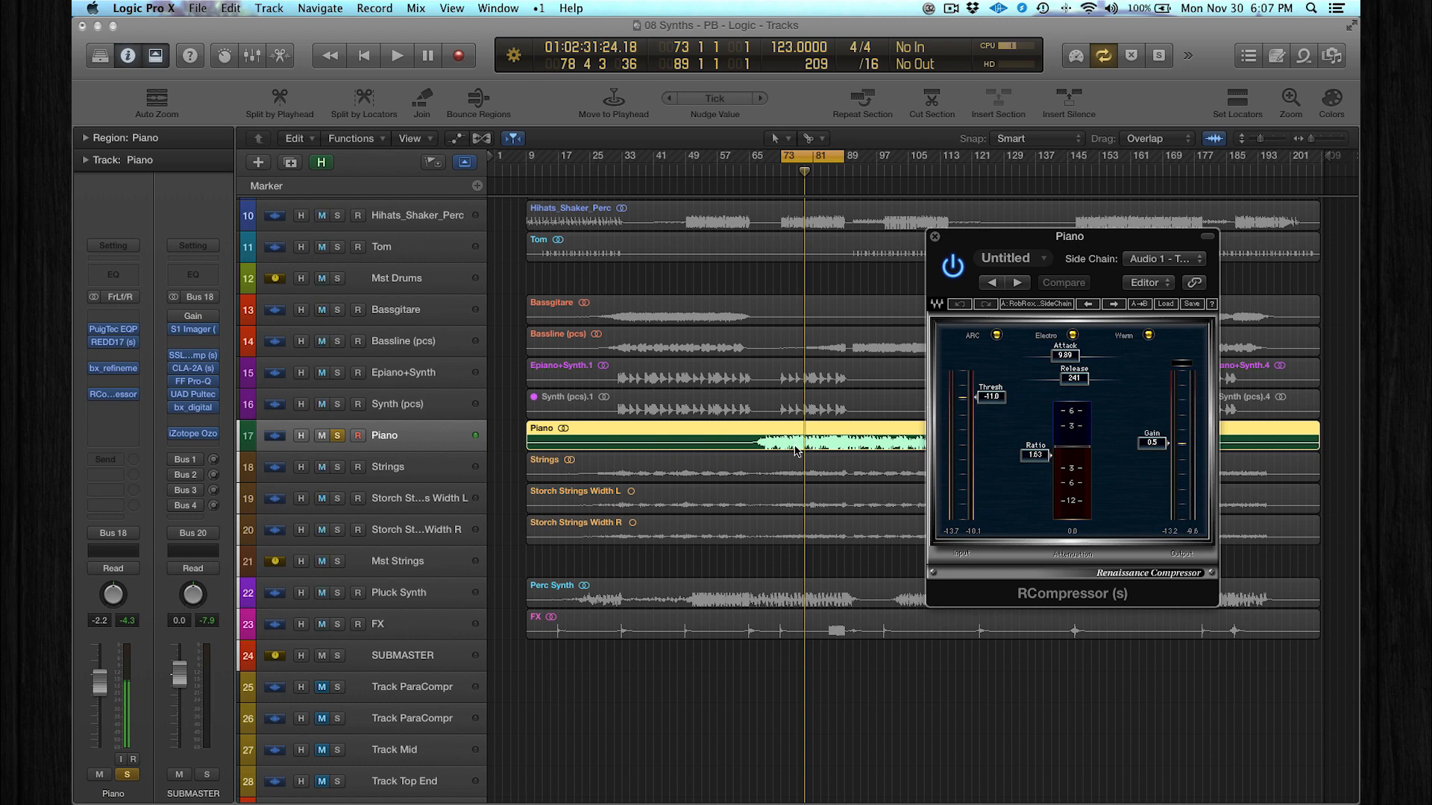
pyautogui.press('space')
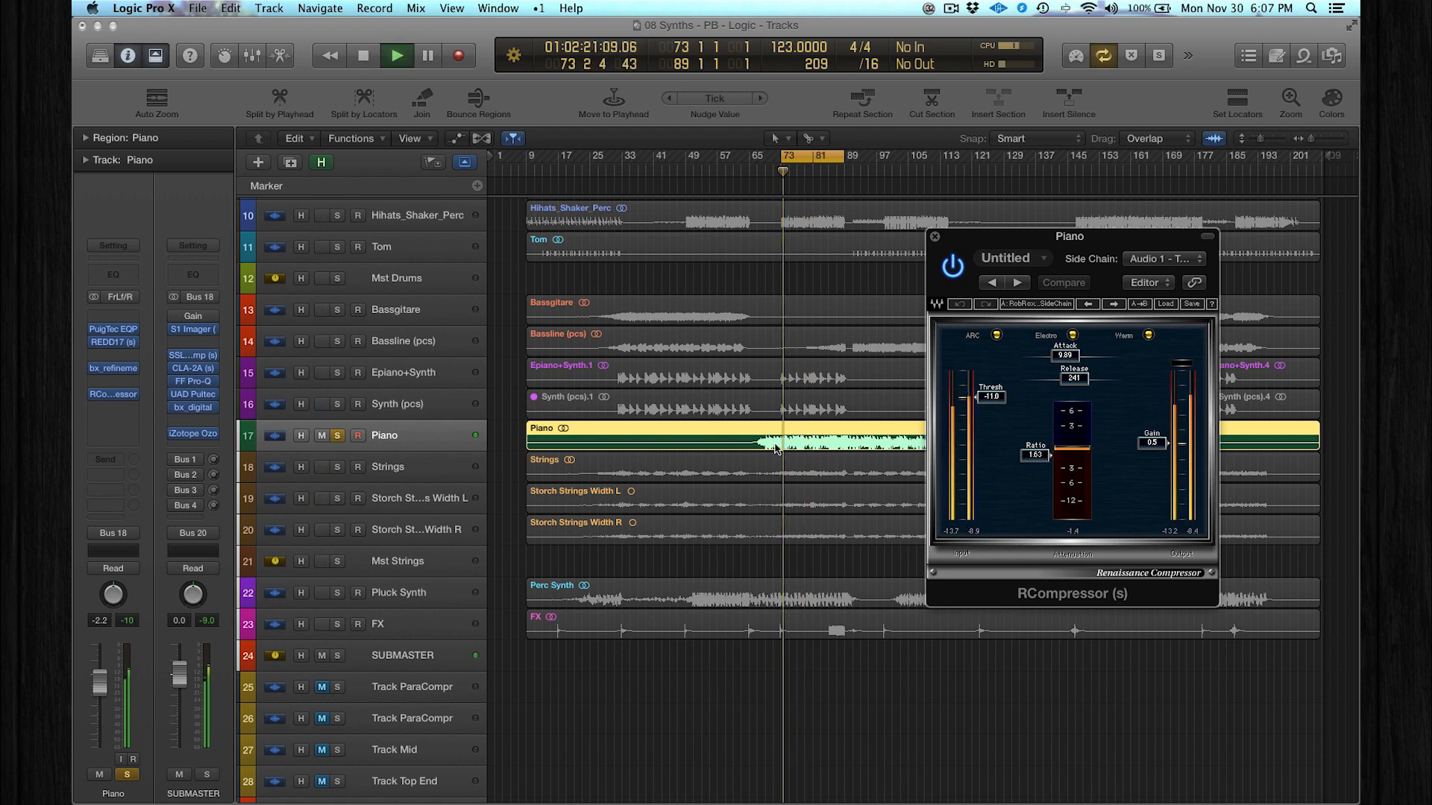
pyautogui.scroll(3, 682, 444)
pyautogui.scroll(2, 683, 444)
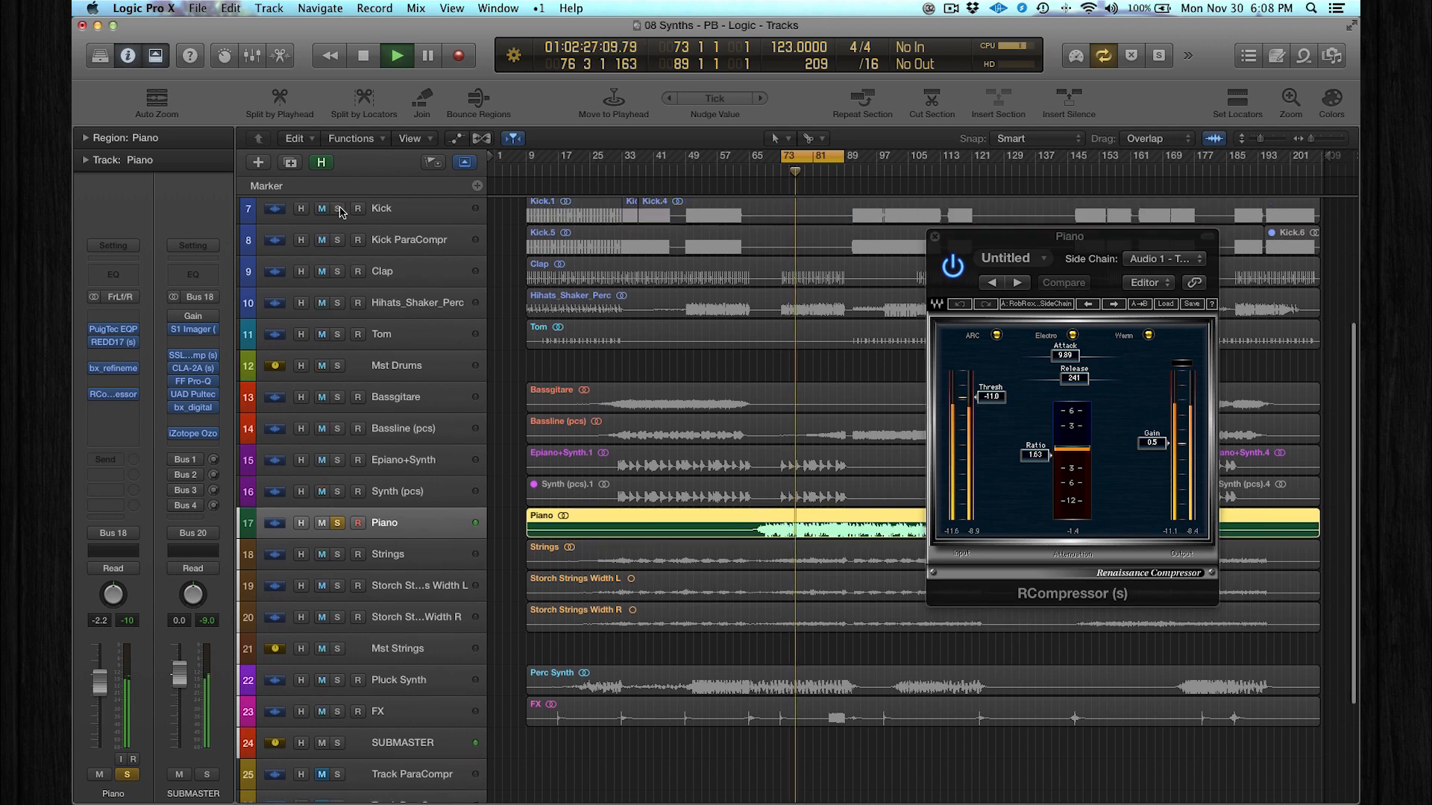
# Step: With loop at bars 89–105 and Kick soloed too, compare the compressor bypassed and active, then stop
pyautogui.moveTo(853, 154); pyautogui.dragTo(890, 159)
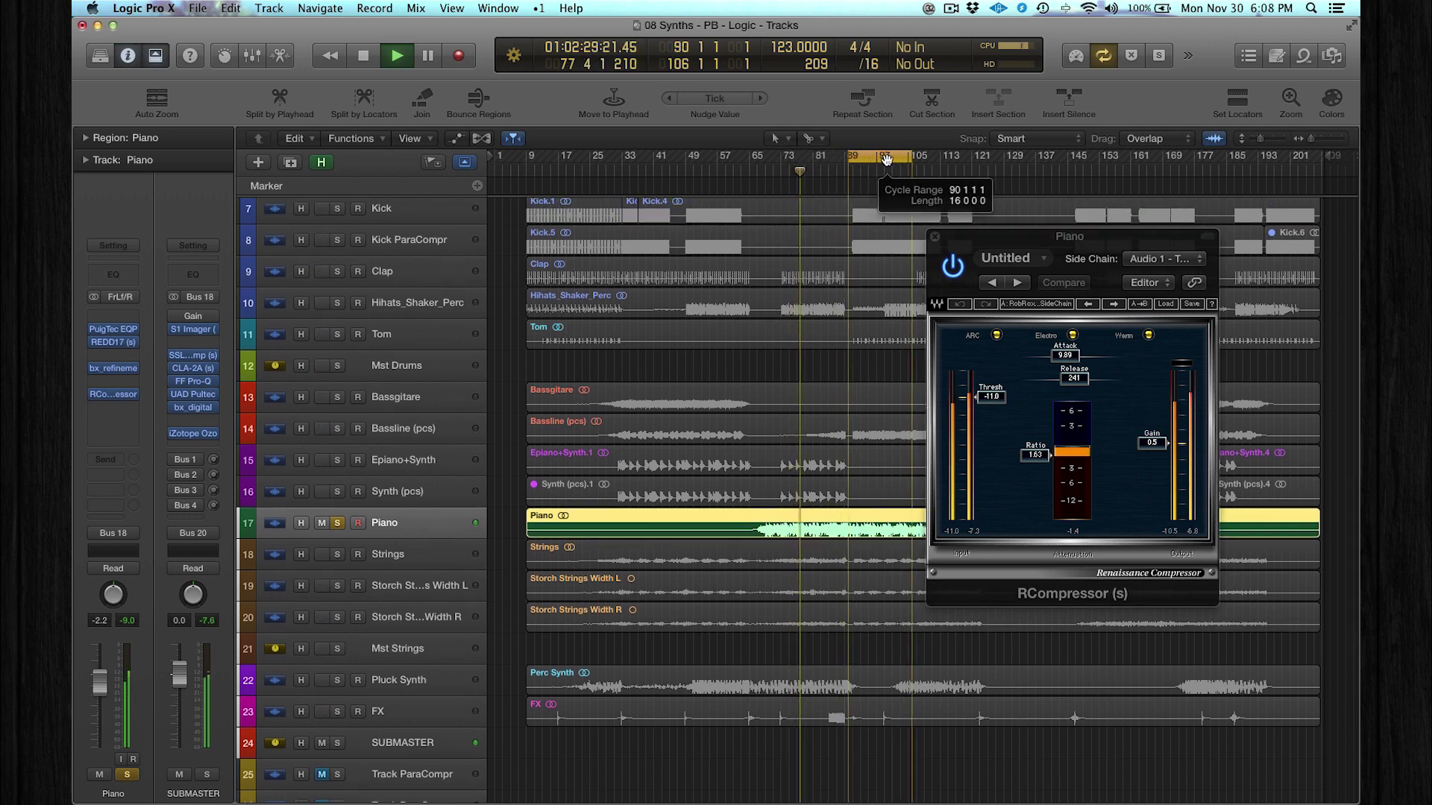
pyautogui.click(339, 210)
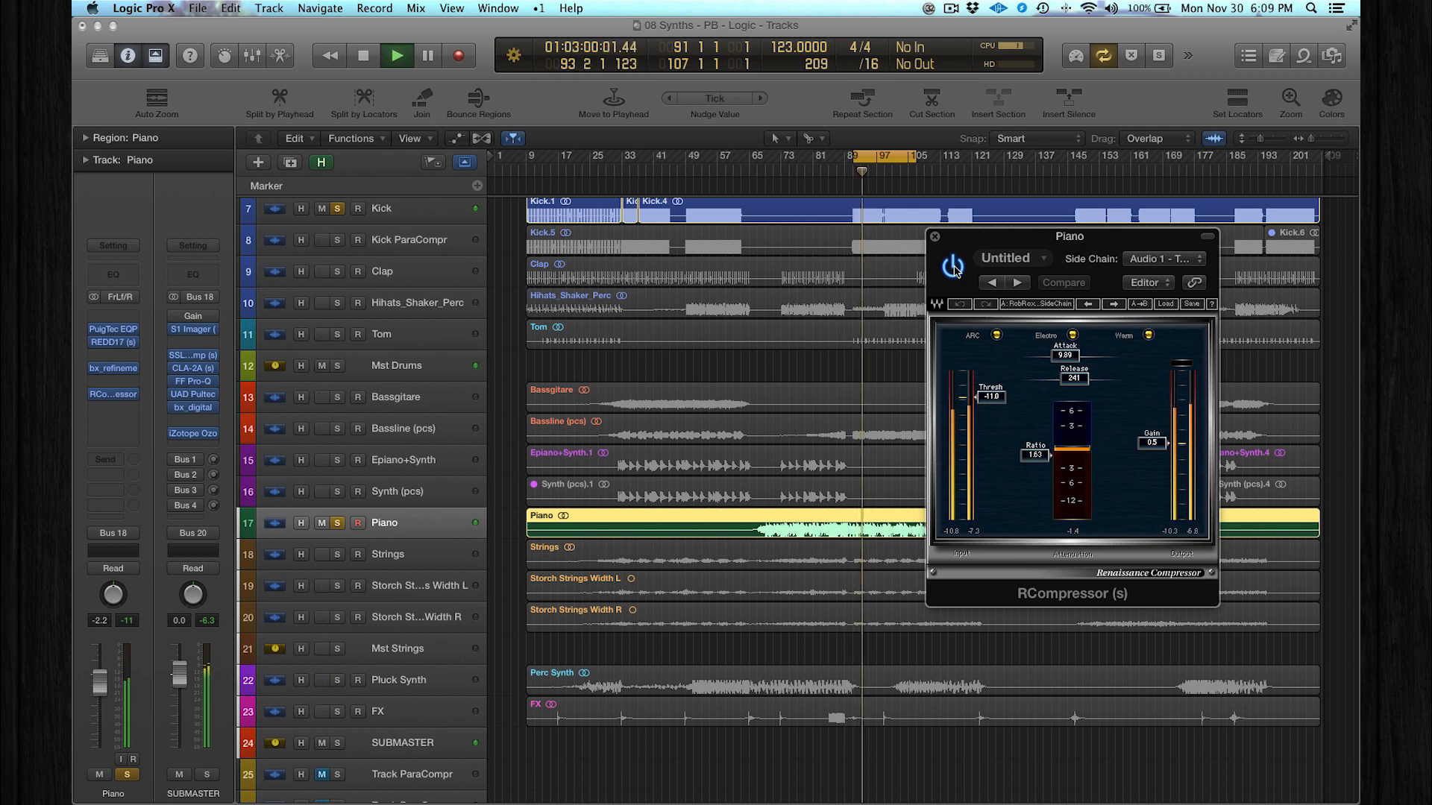
pyautogui.click(952, 265)
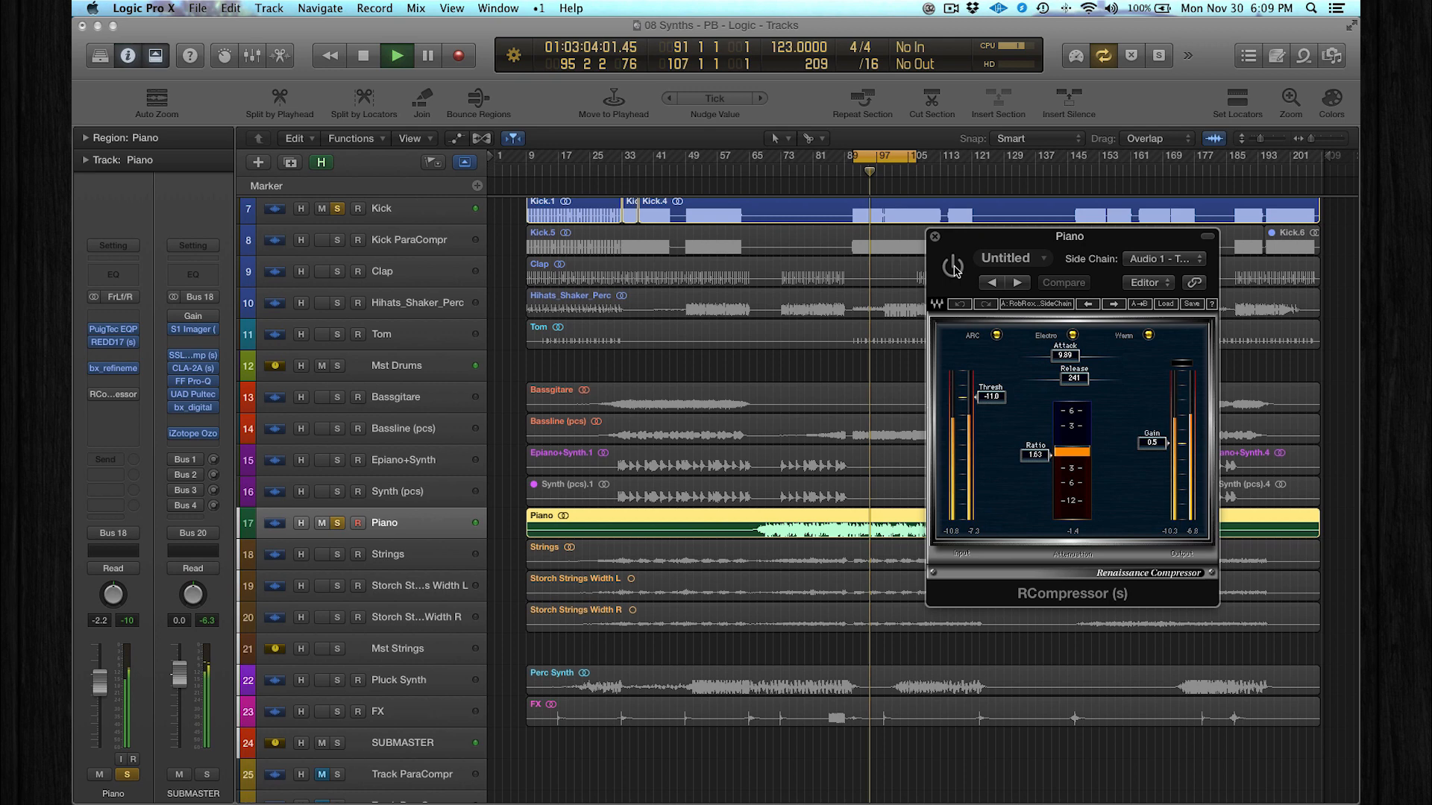
pyautogui.click(951, 265)
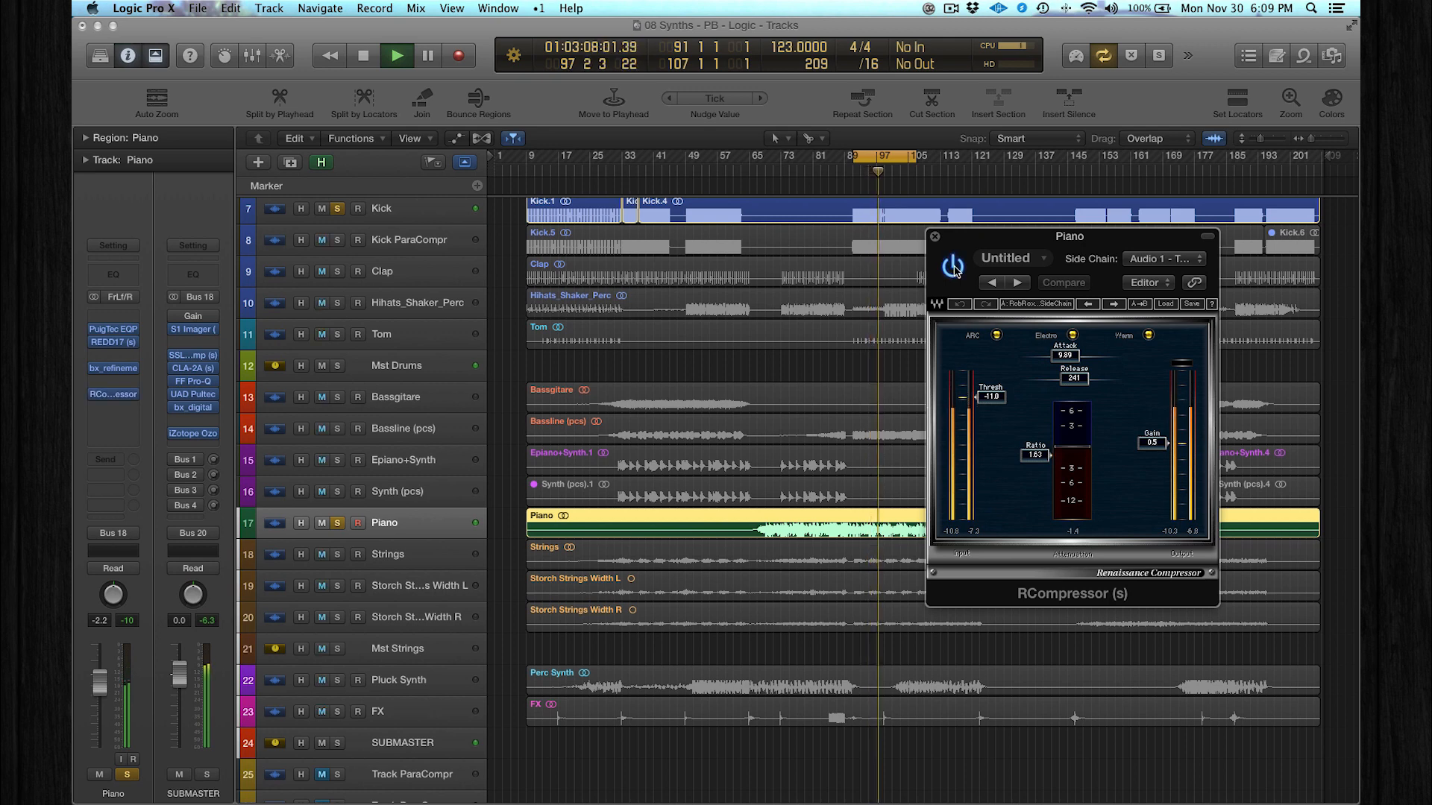
pyautogui.press('space')
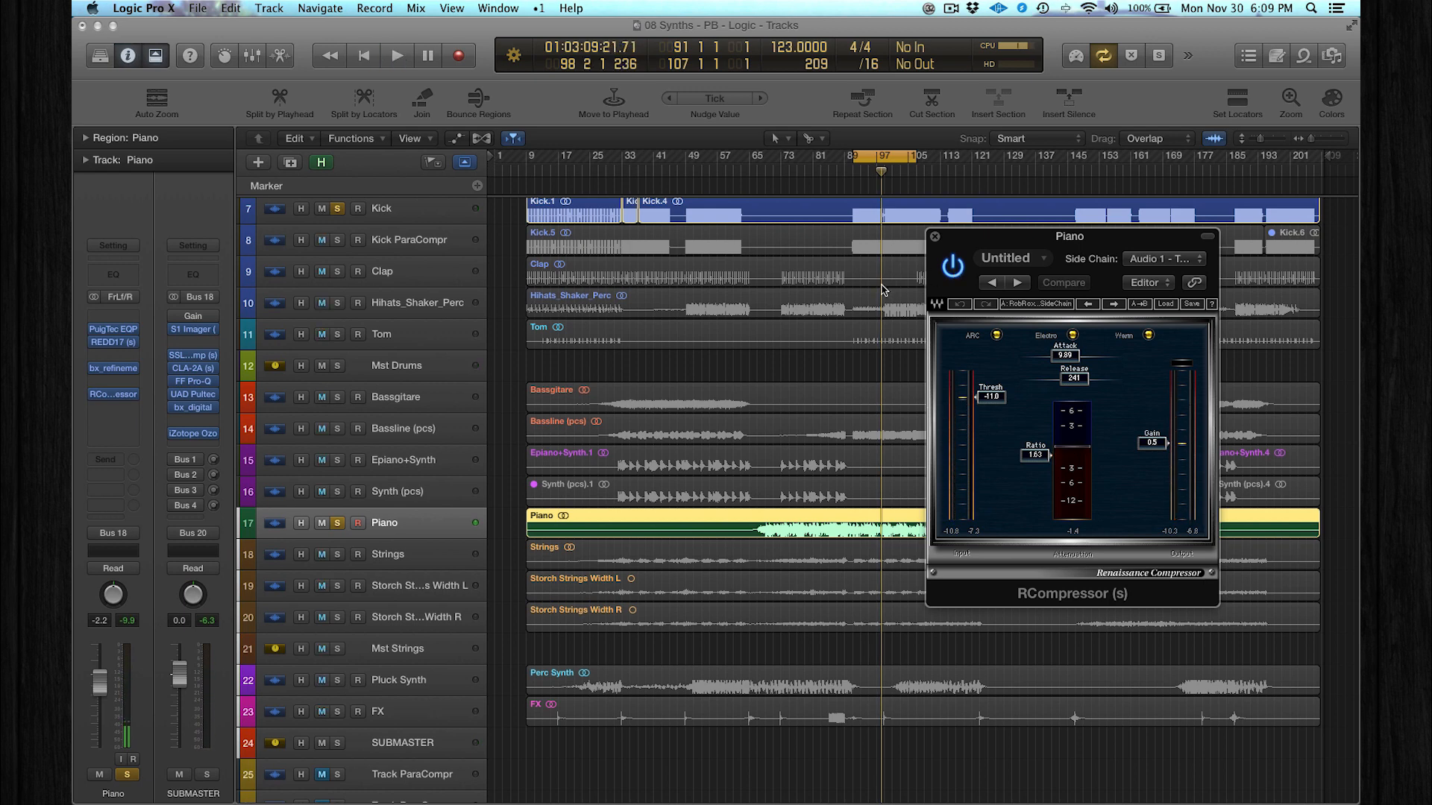
pyautogui.click(937, 238)
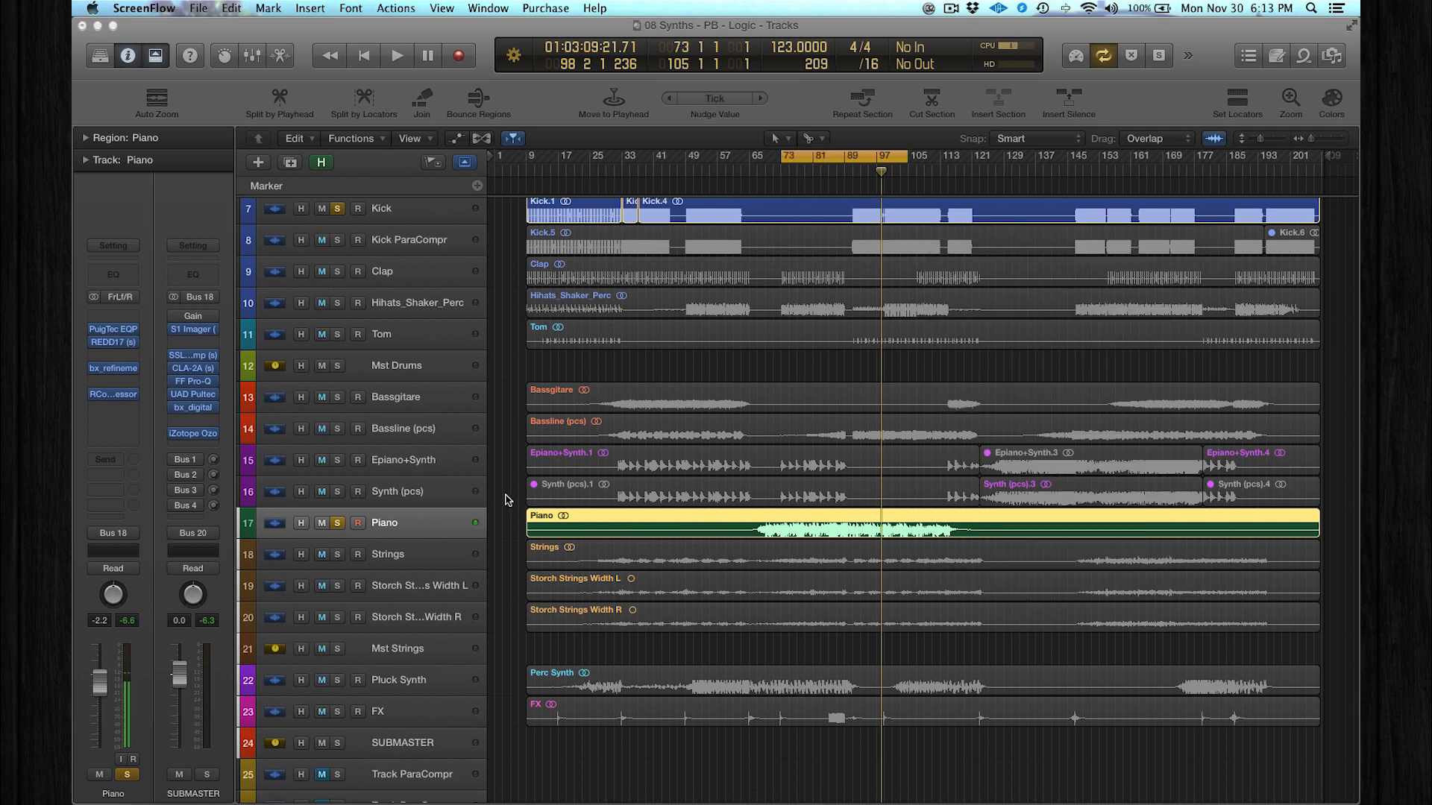
# Step: Solo and select the Strings track instead of Piano and set locators to the whole project
pyautogui.click(337, 523)
pyautogui.click(337, 554)
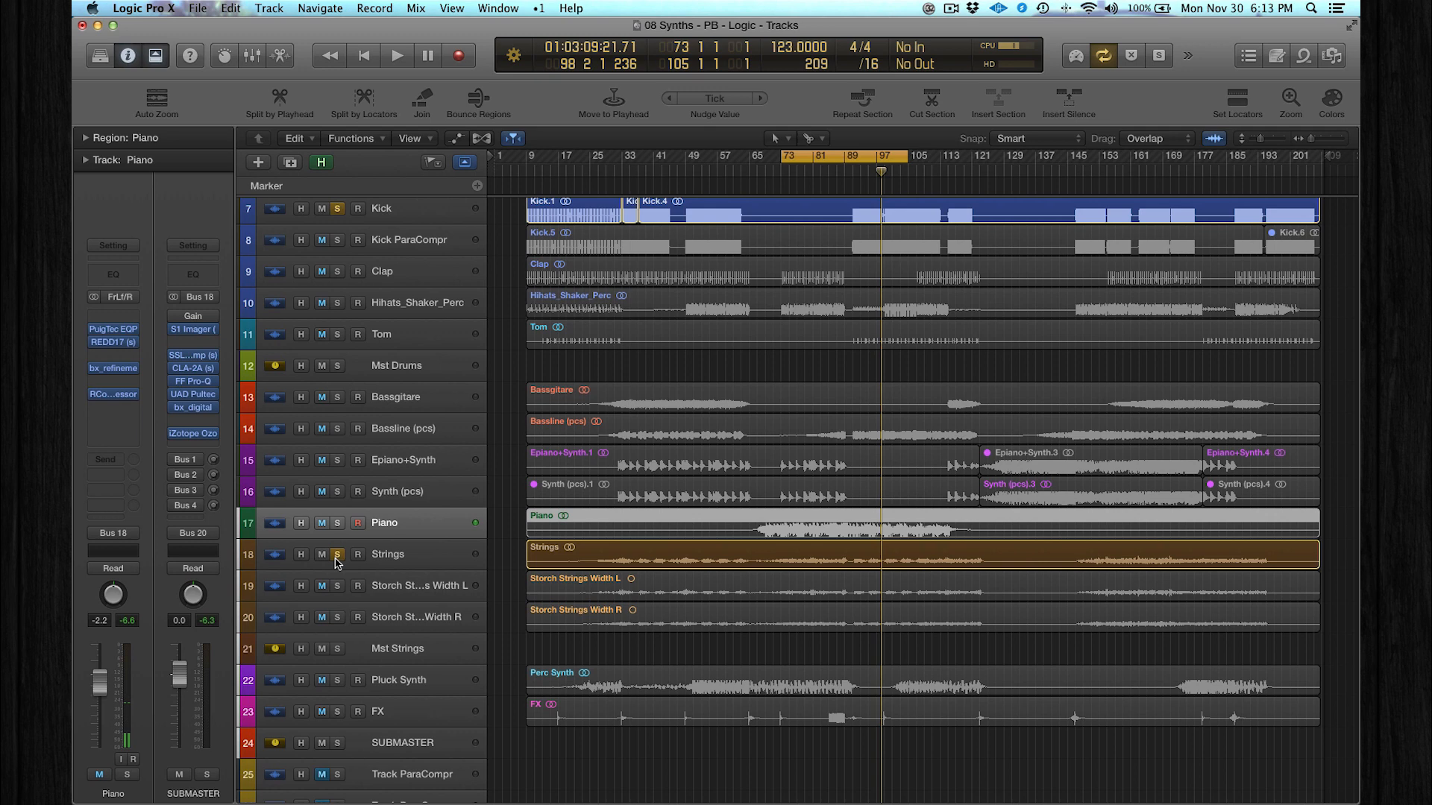
pyautogui.click(393, 557)
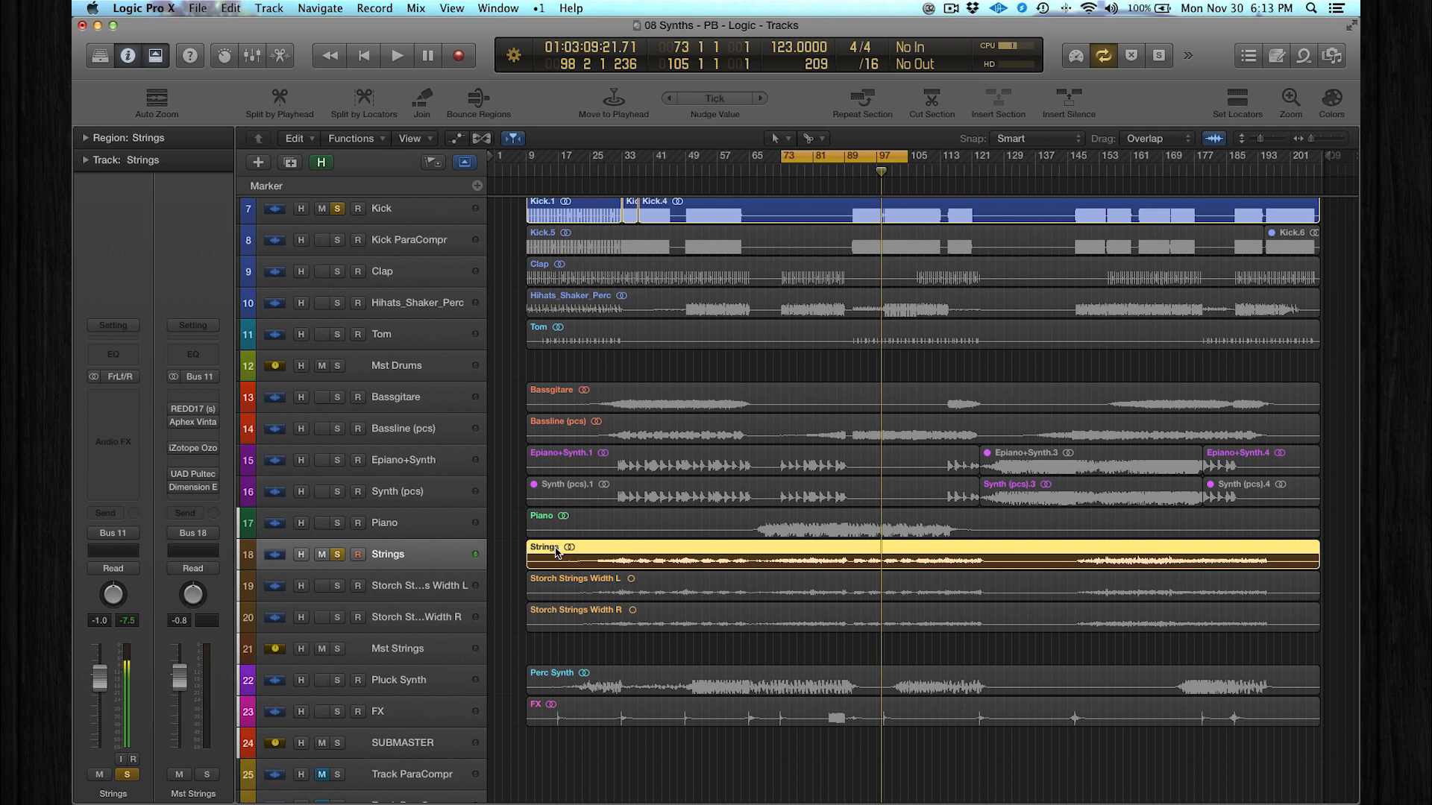
pyautogui.press('super+u')
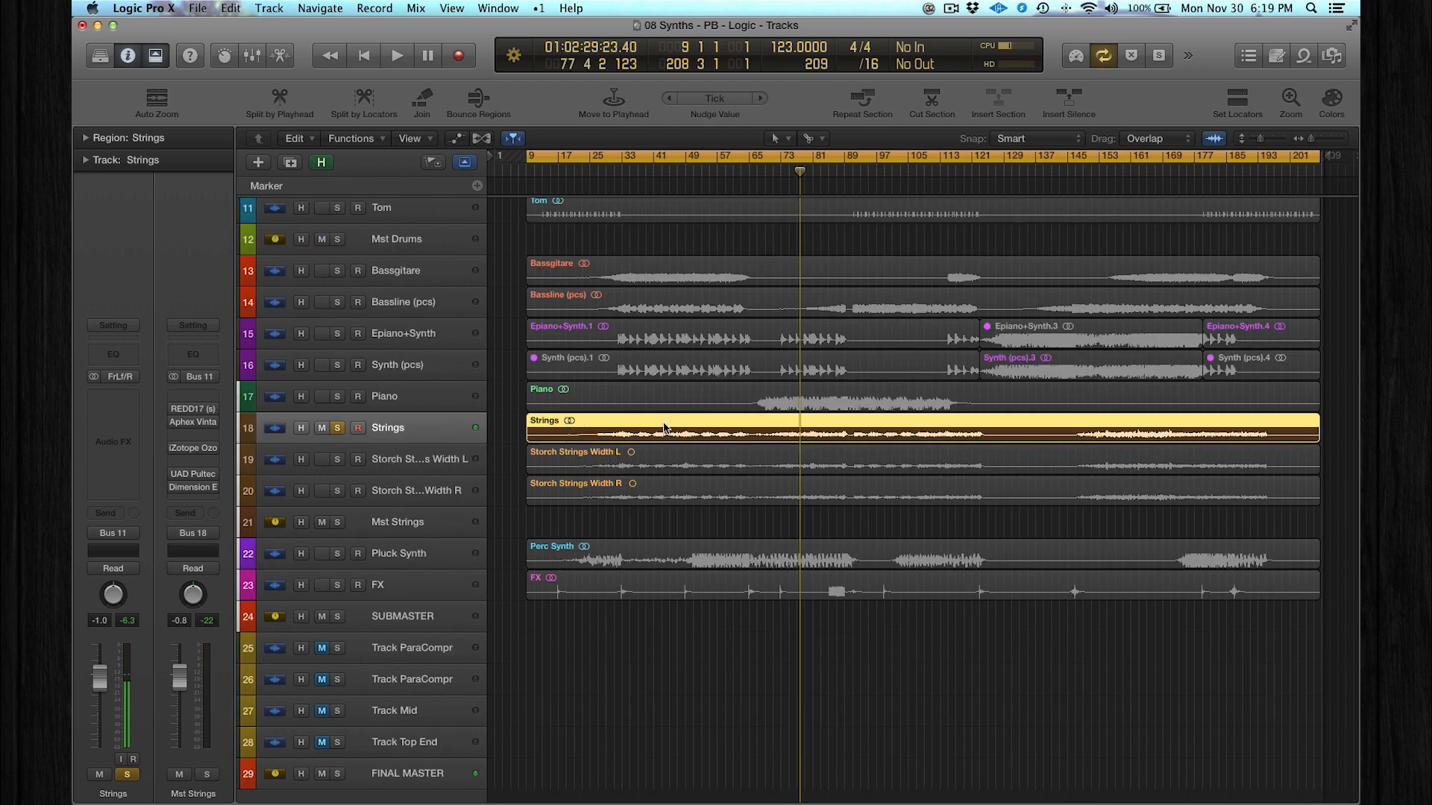
# Step: Bring up the project bounce settings, keep File Type as Split, then cancel without bouncing
pyautogui.click(197, 8)
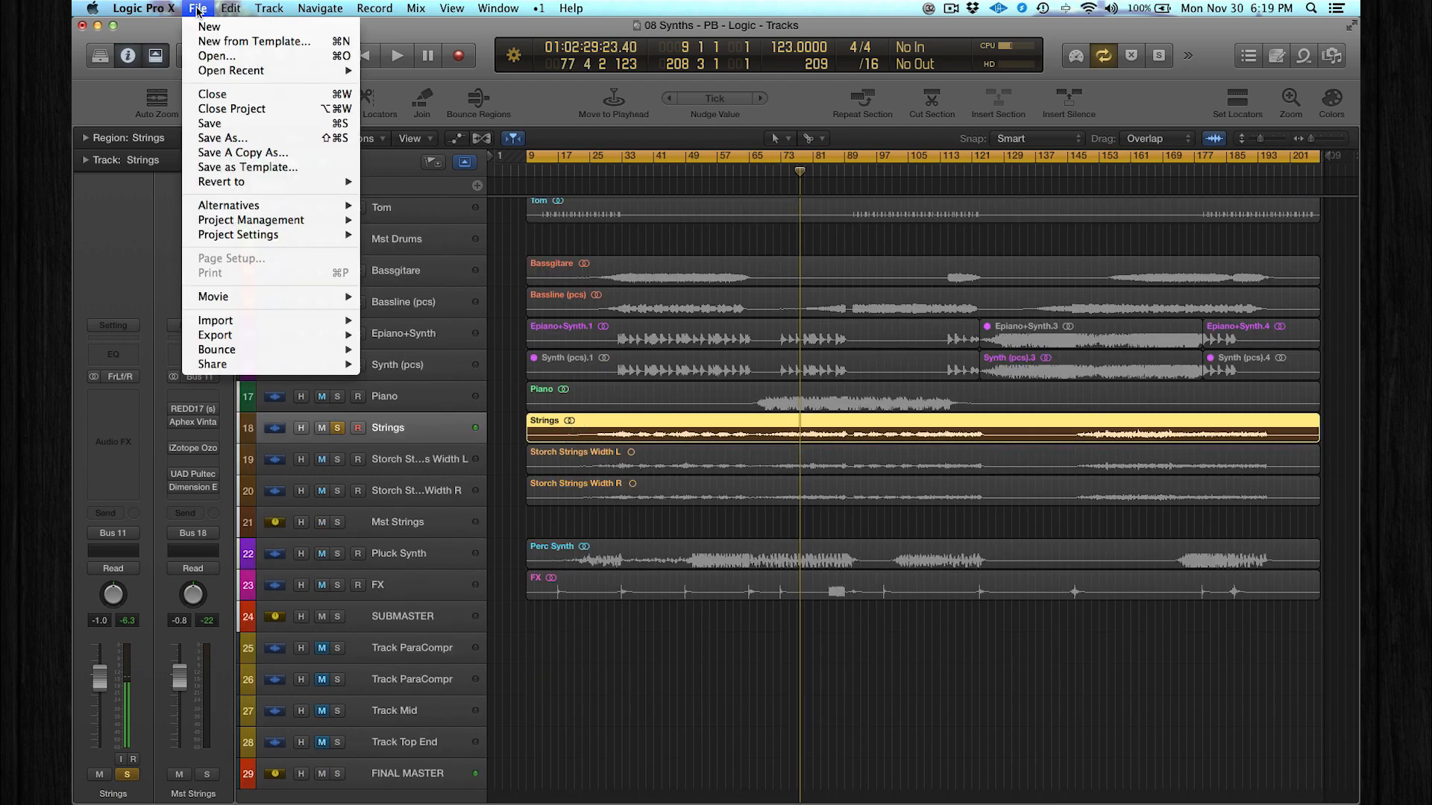
pyautogui.moveTo(217, 349)
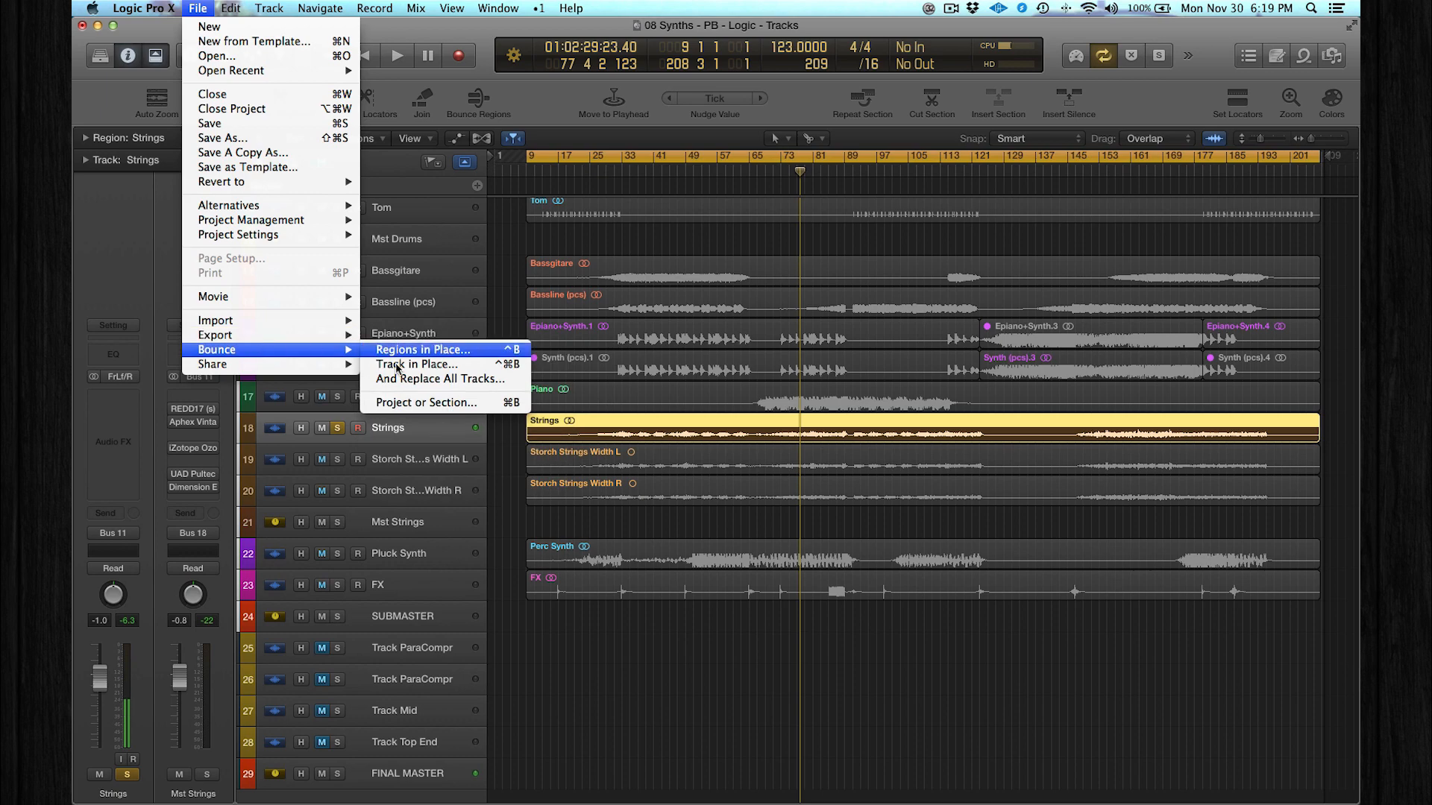
pyautogui.click(412, 403)
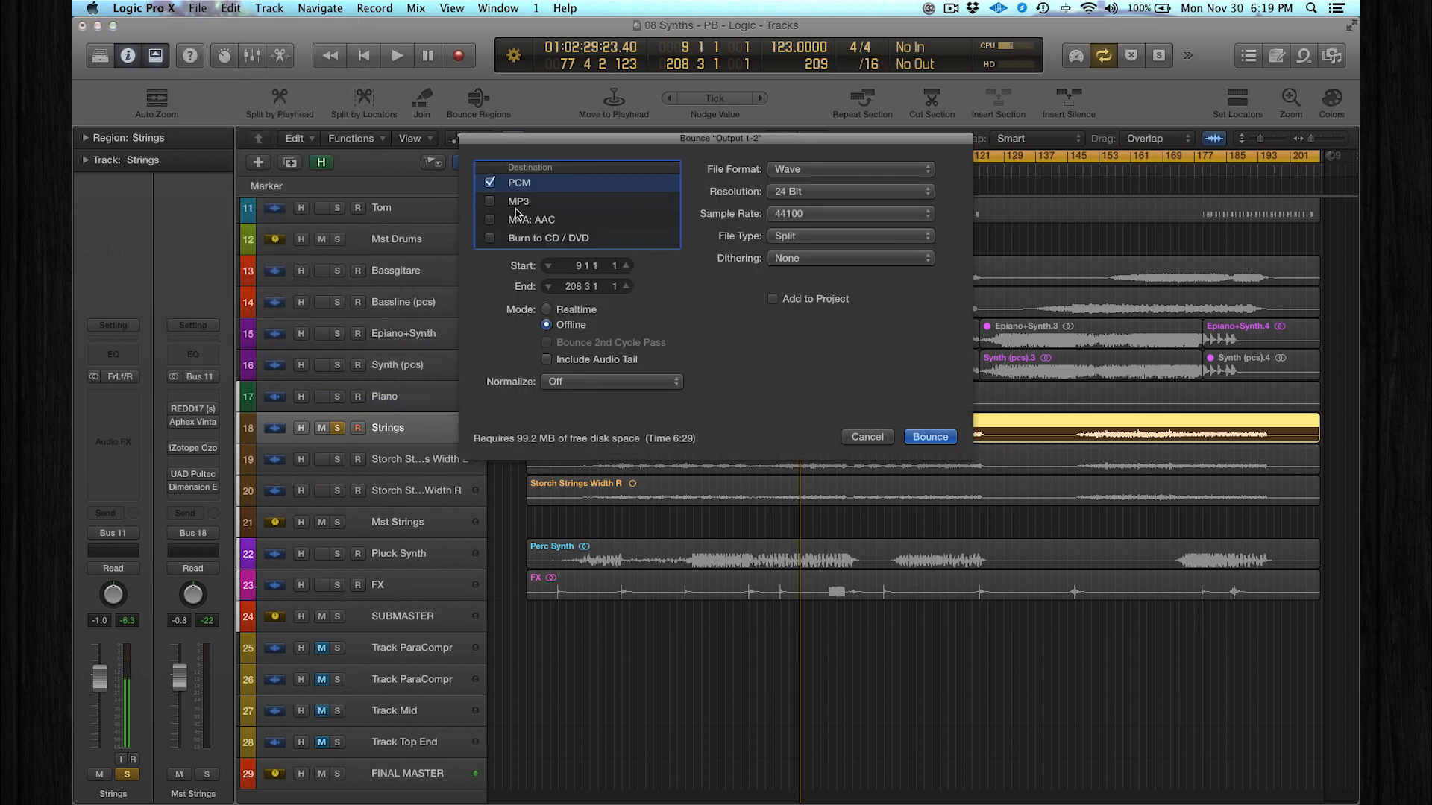
pyautogui.click(803, 238)
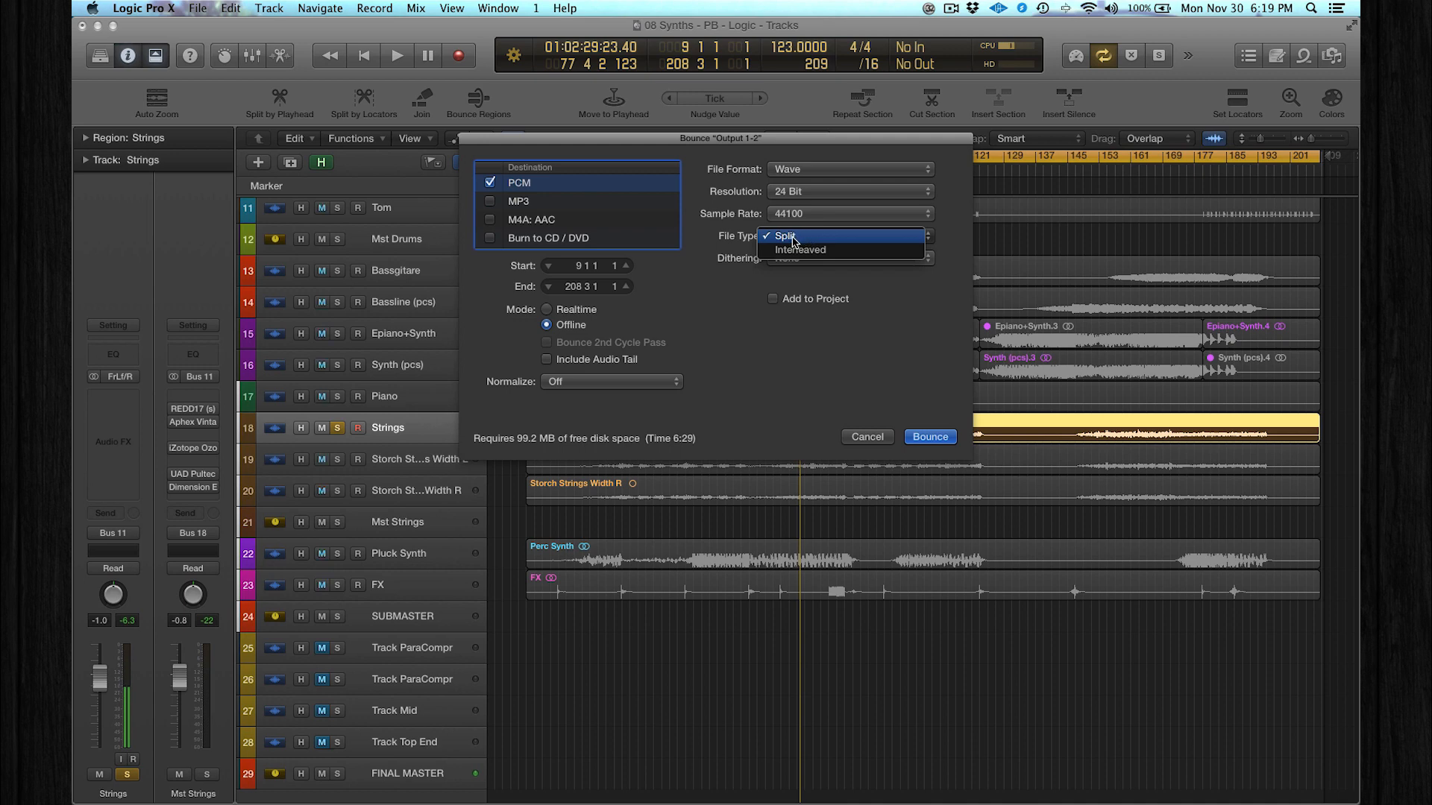
pyautogui.click(793, 239)
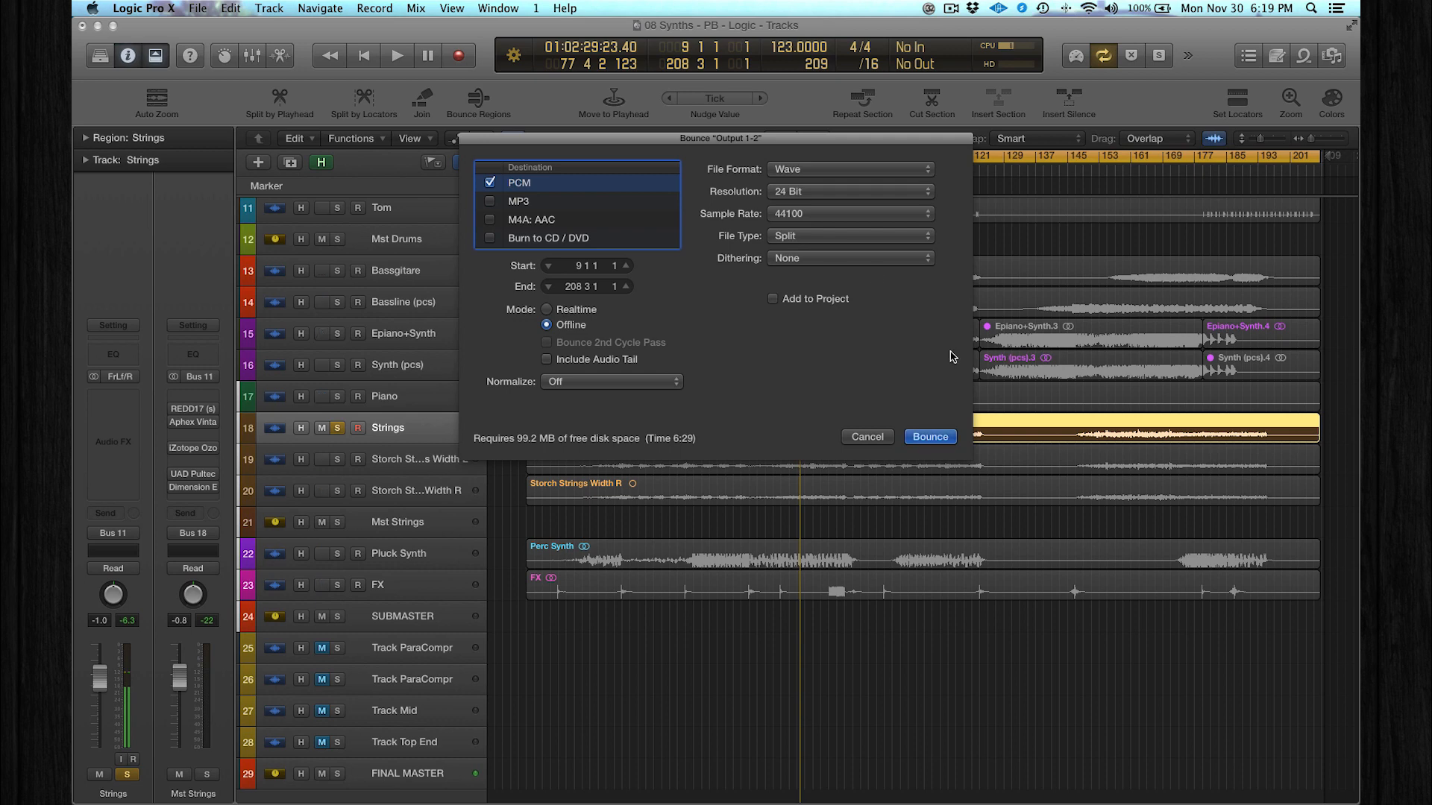
pyautogui.click(868, 436)
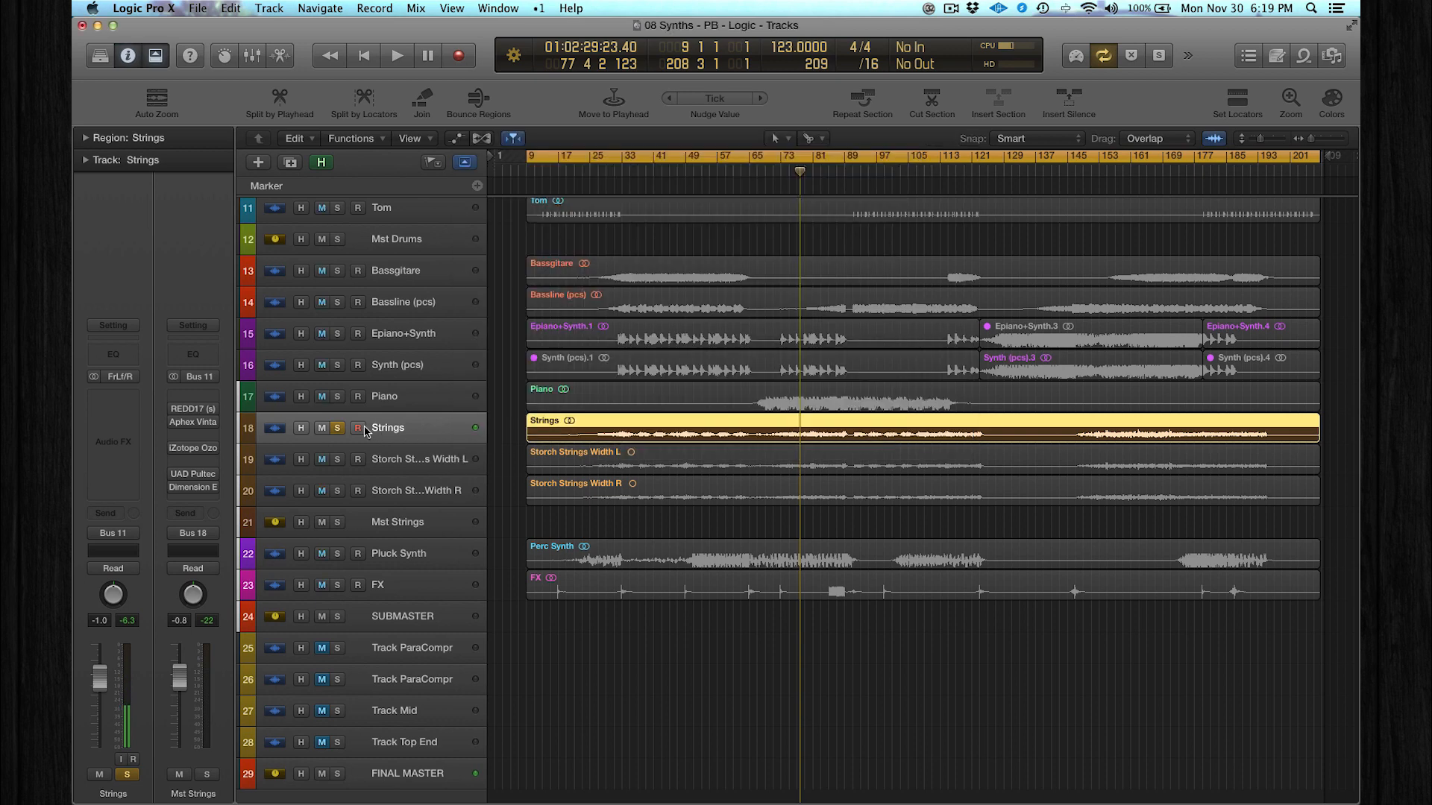
# Step: Unsolo Strings, select the Storch Strings Width tracks and expand the Region inspector
pyautogui.click(339, 429)
pyautogui.click(405, 460)
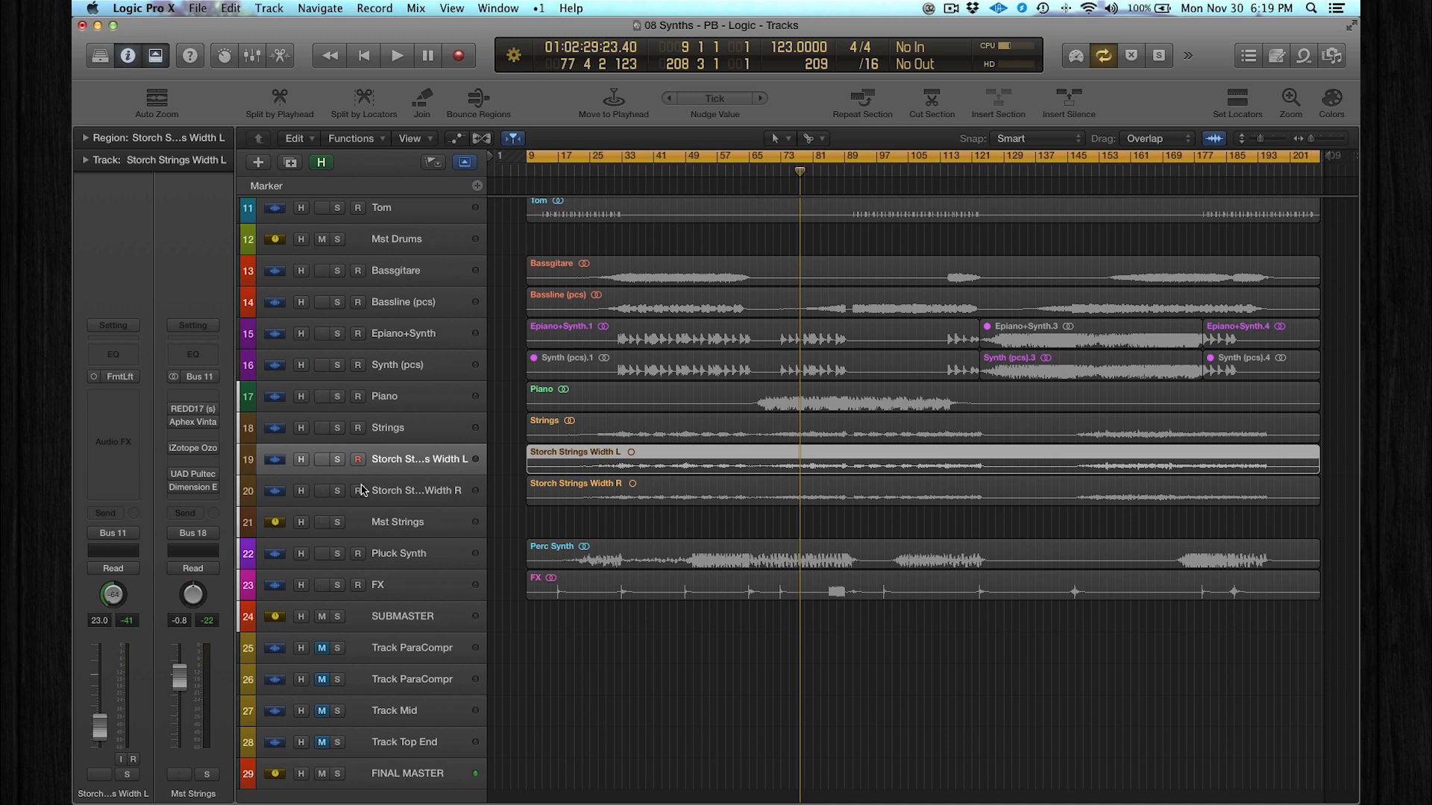
pyautogui.click(402, 490)
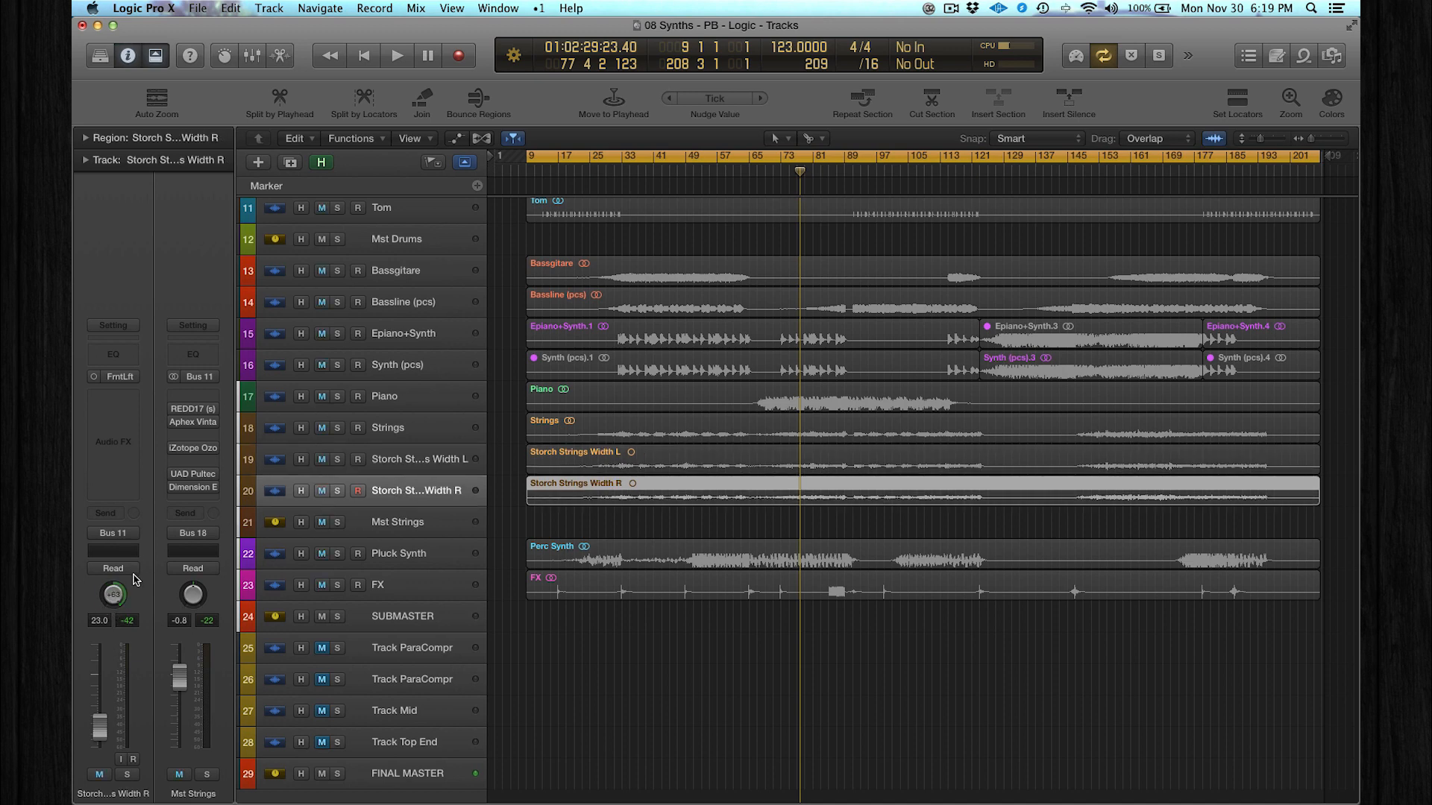
pyautogui.click(392, 472)
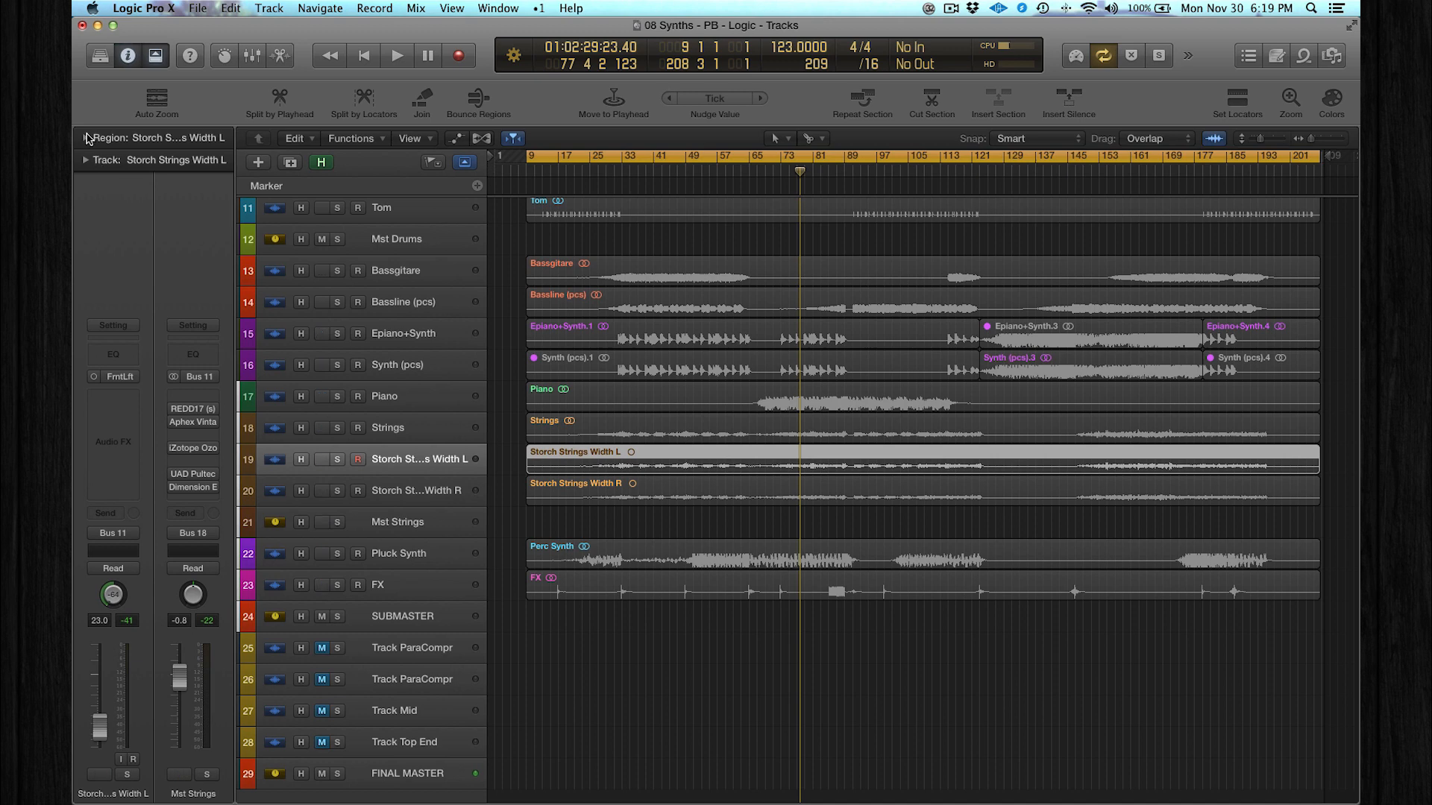
pyautogui.click(88, 139)
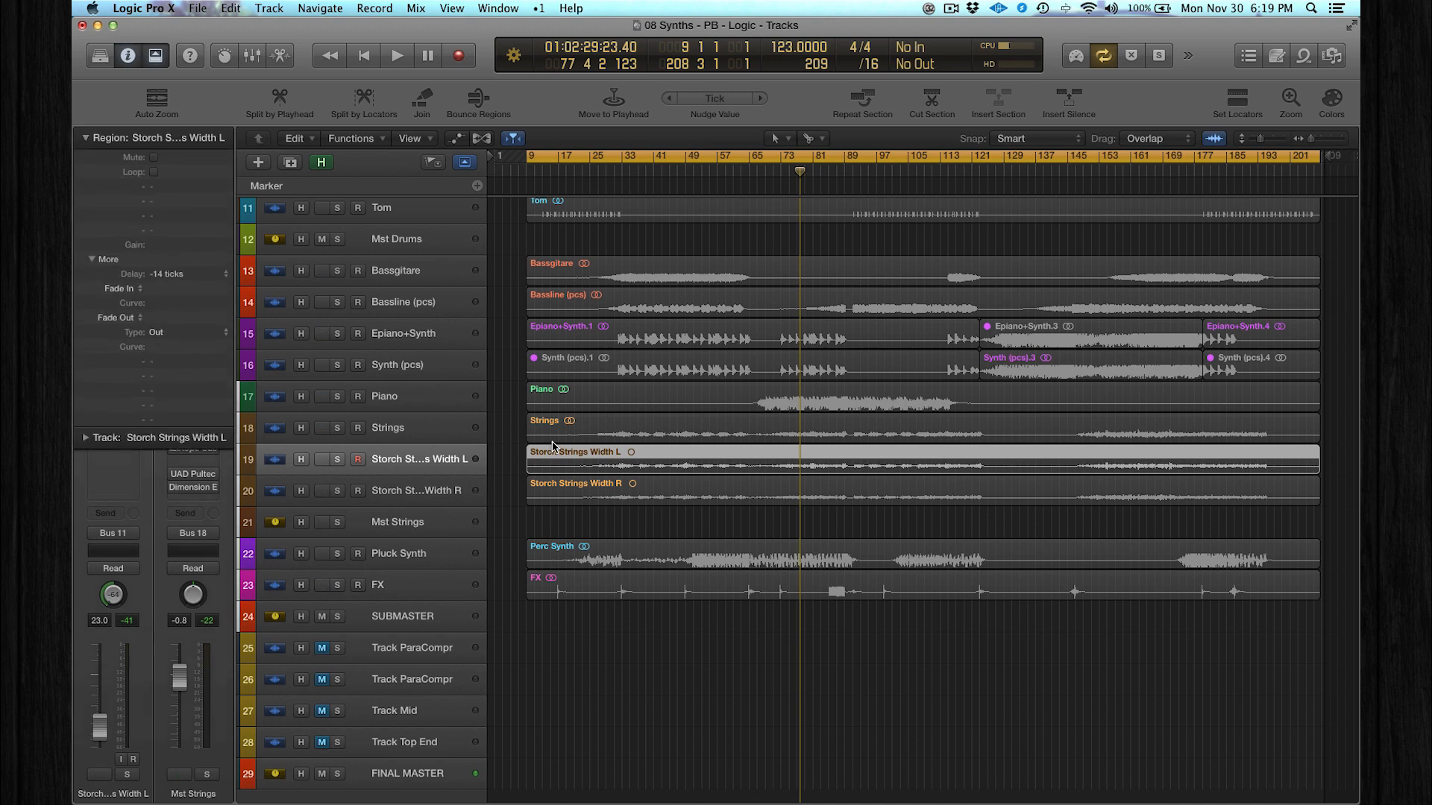
# Step: Check the region delays: Width L at -14 ticks and Width R at +14 ticks
pyautogui.click(224, 275)
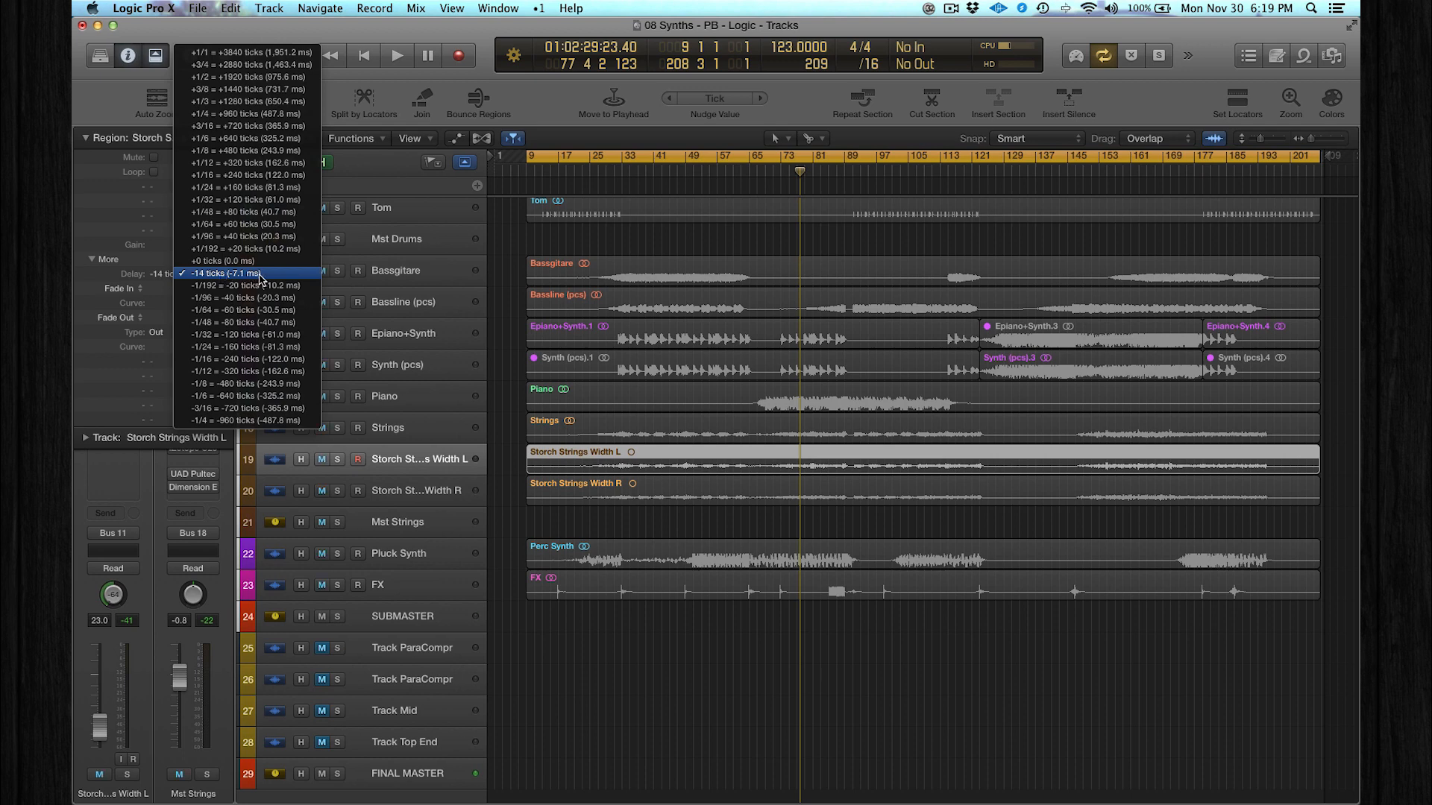
pyautogui.click(261, 275)
pyautogui.click(557, 489)
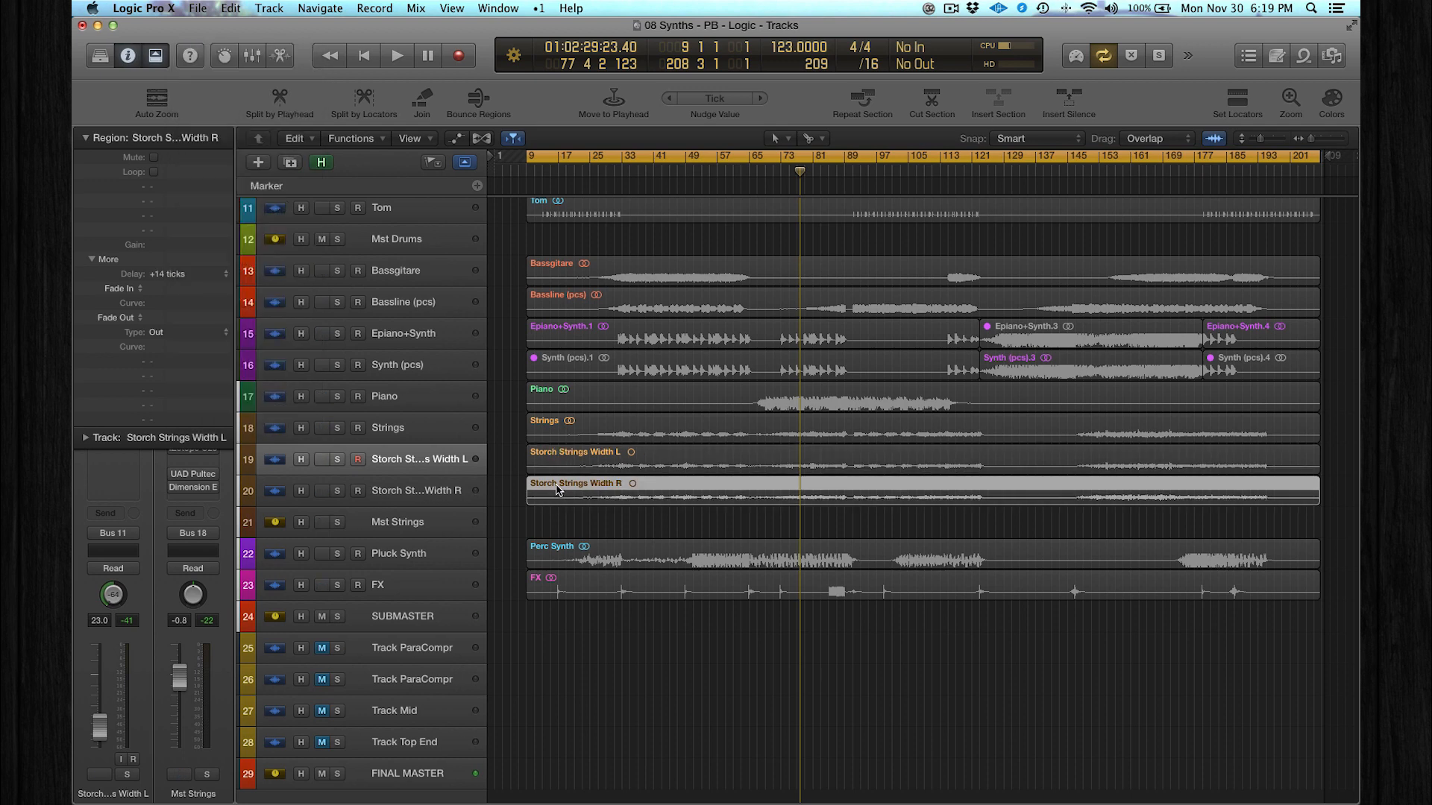
pyautogui.click(225, 276)
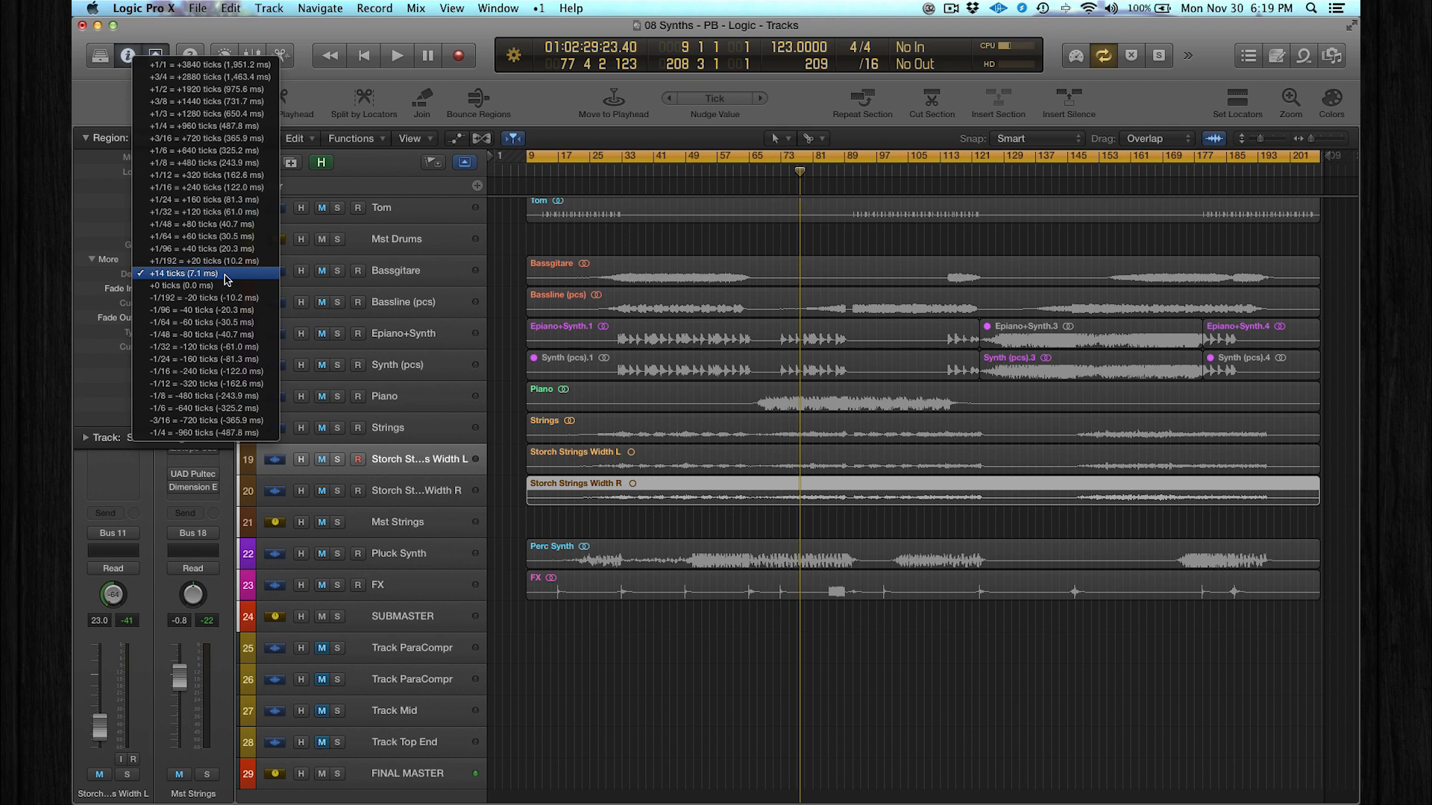
pyautogui.click(541, 535)
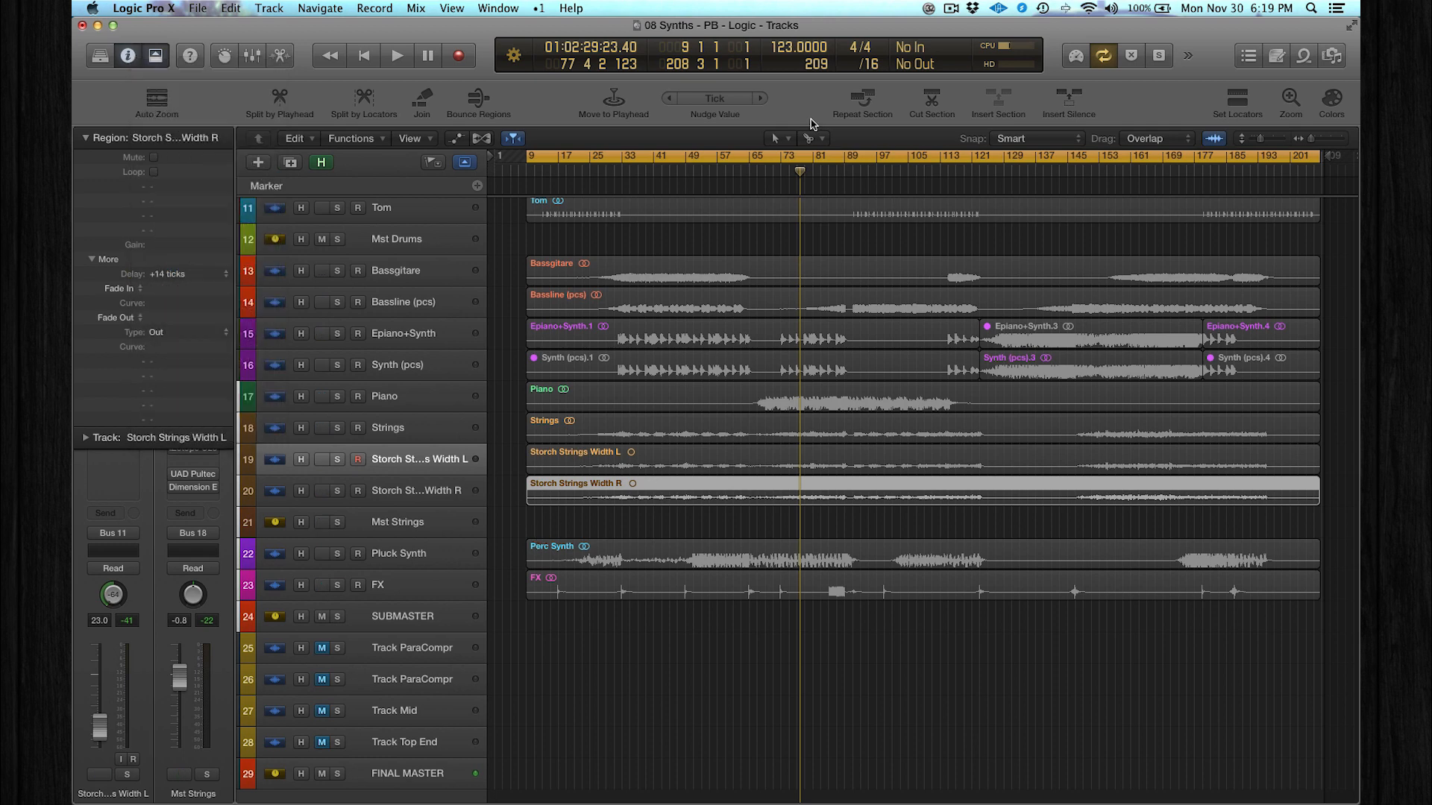
# Step: Set a cycle from bar 73, solo Strings plus both Width tracks and start playback
pyautogui.moveTo(787, 156); pyautogui.dragTo(872, 171)
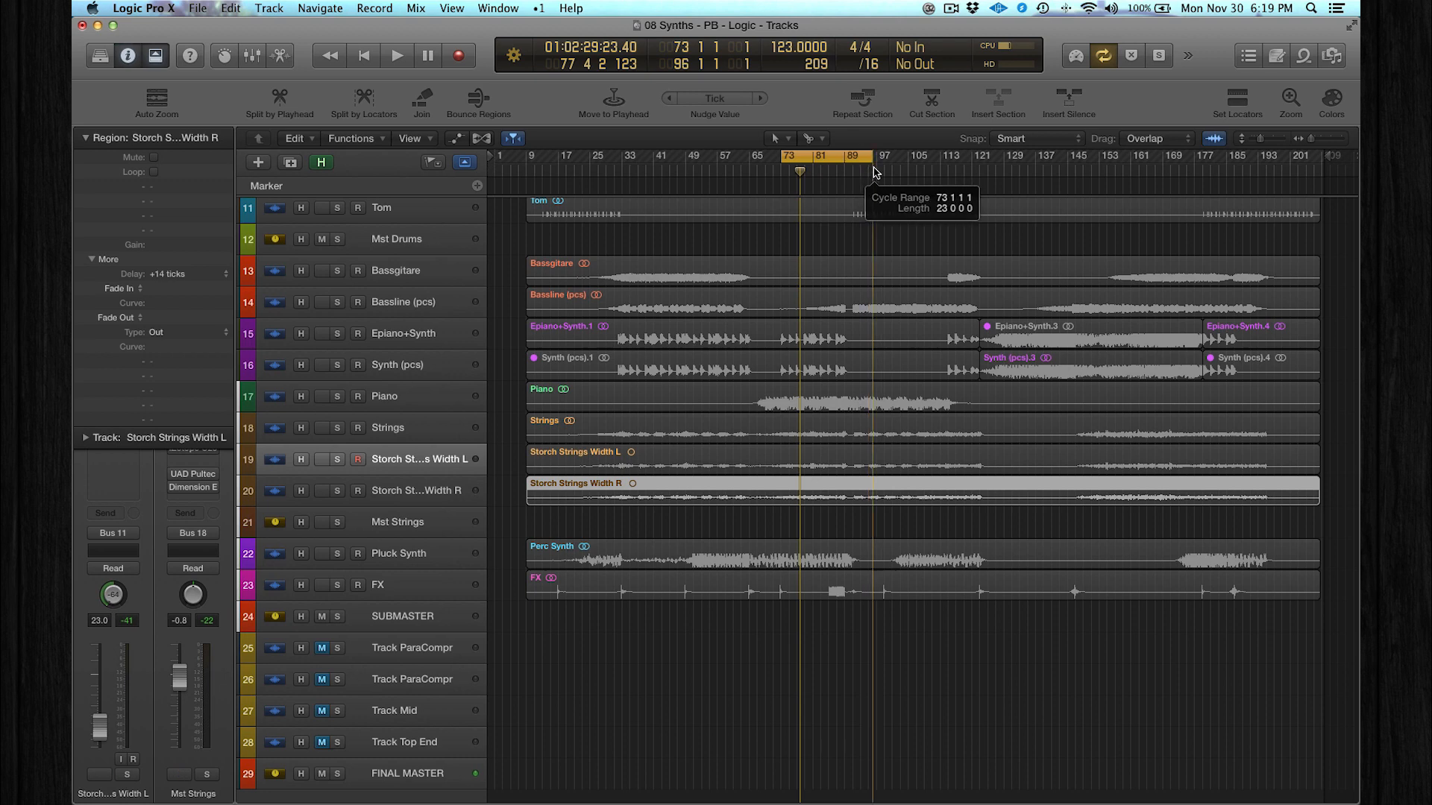
pyautogui.click(338, 429)
pyautogui.moveTo(337, 428); pyautogui.dragTo(336, 492)
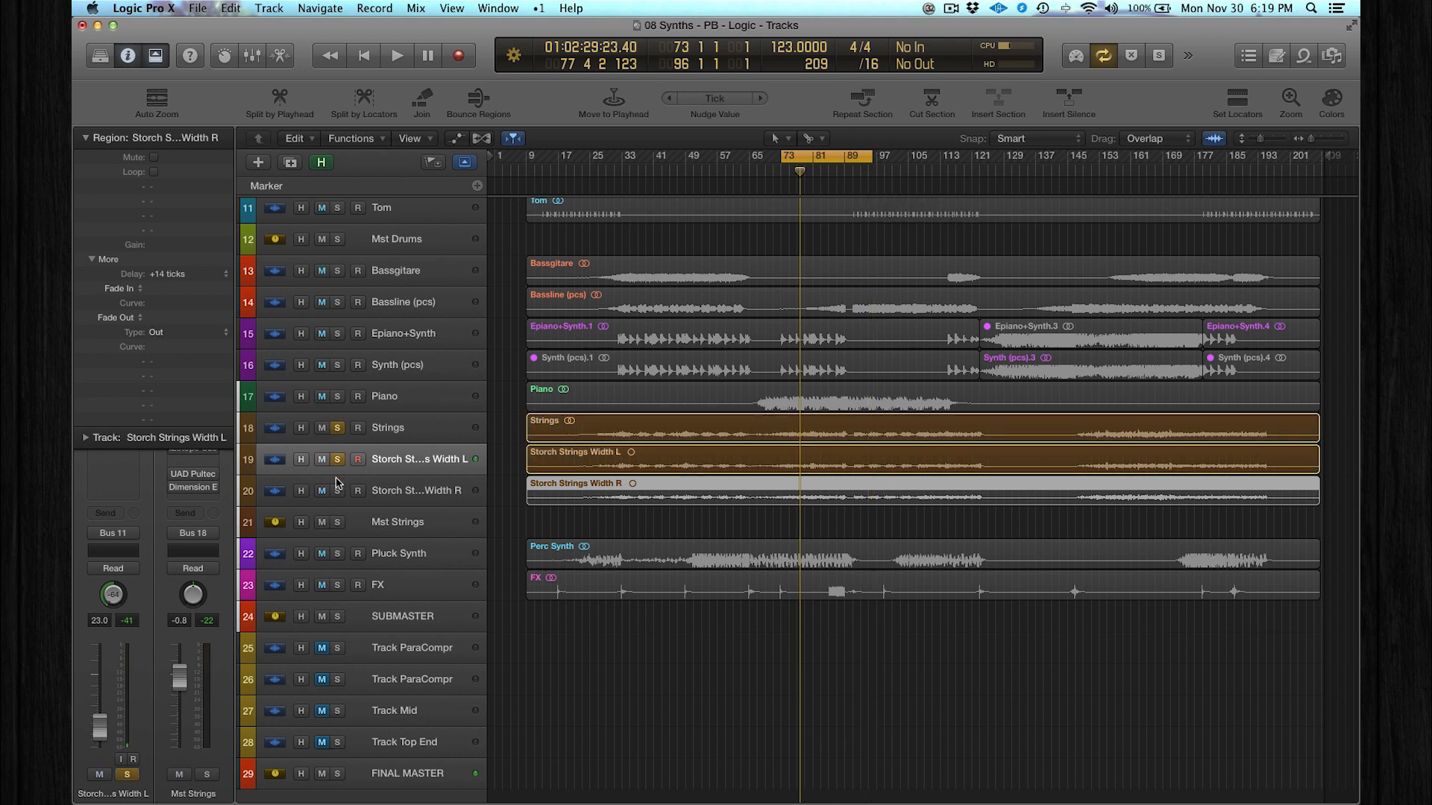
pyautogui.press('space')
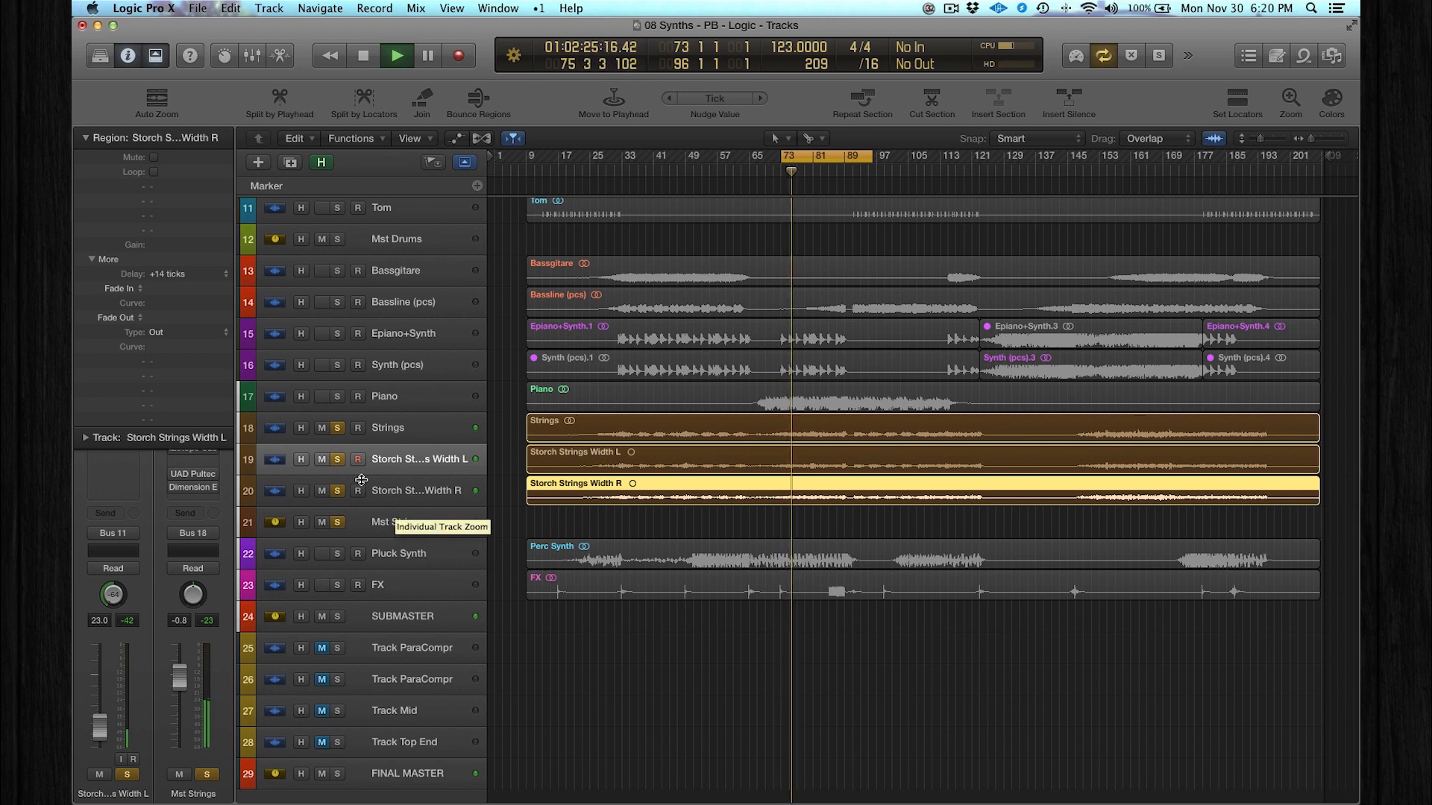
pyautogui.click(85, 137)
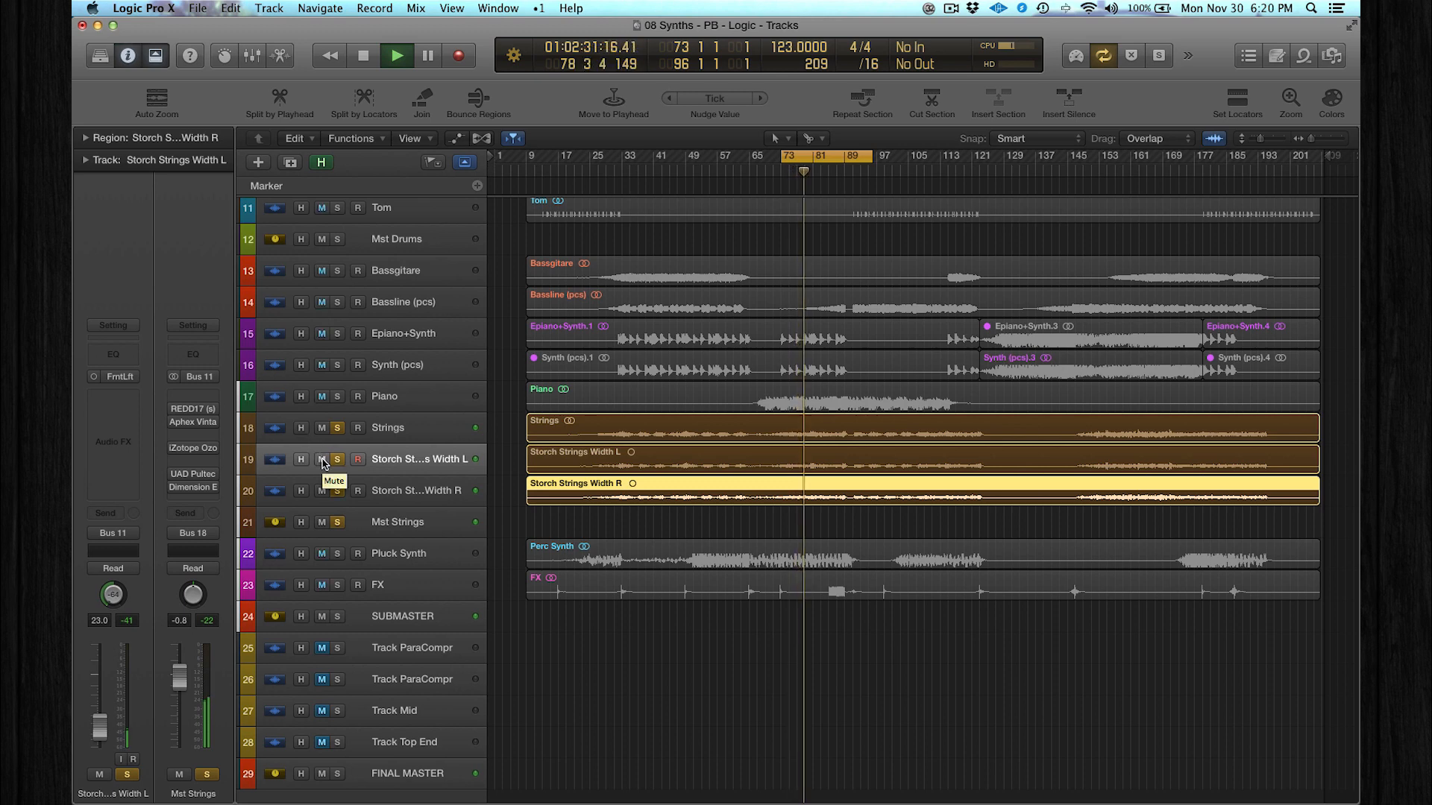
# Step: Mute and unmute the Width tracks to compare, stop playback and select Mst Strings
pyautogui.click(324, 460)
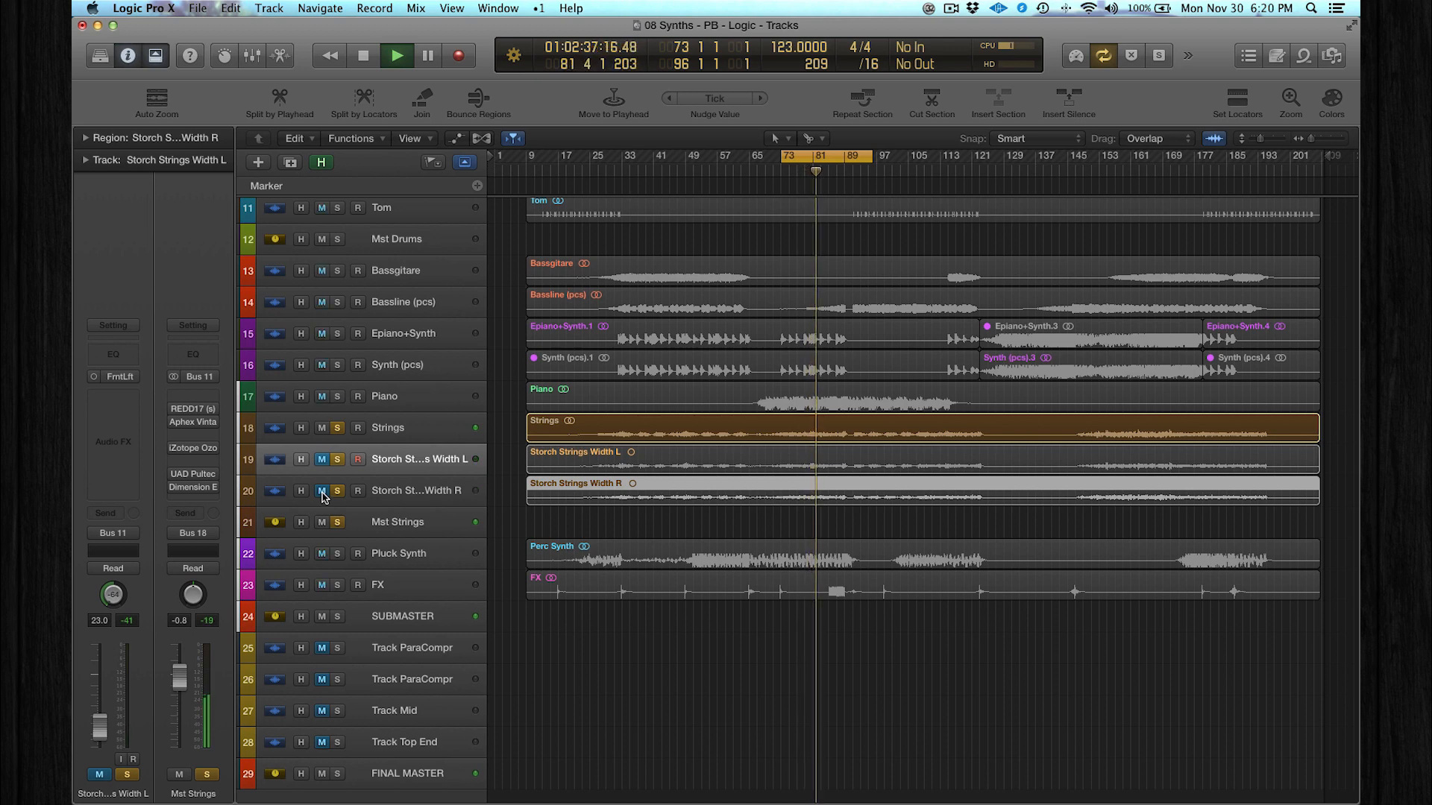
pyautogui.click(323, 491)
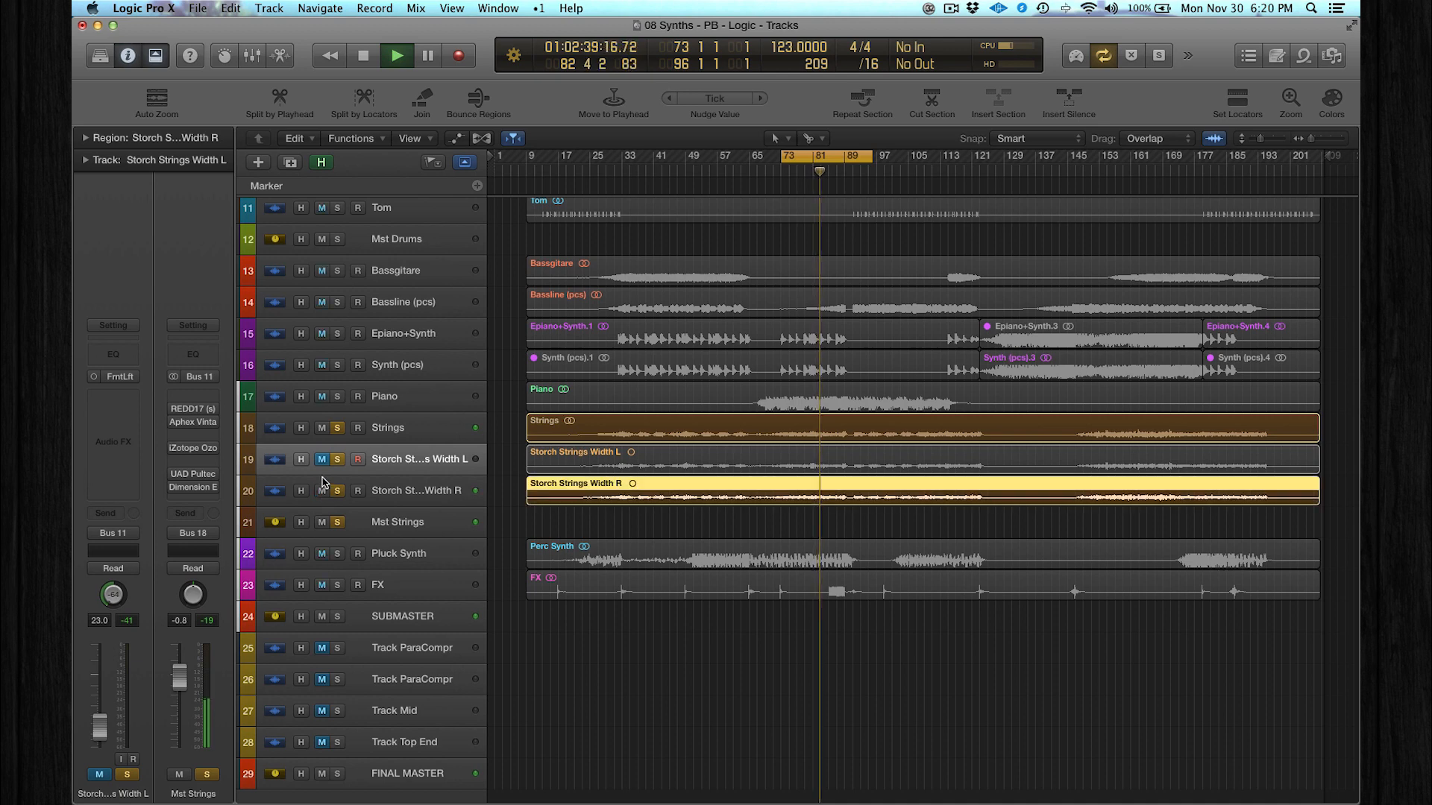
pyautogui.click(322, 460)
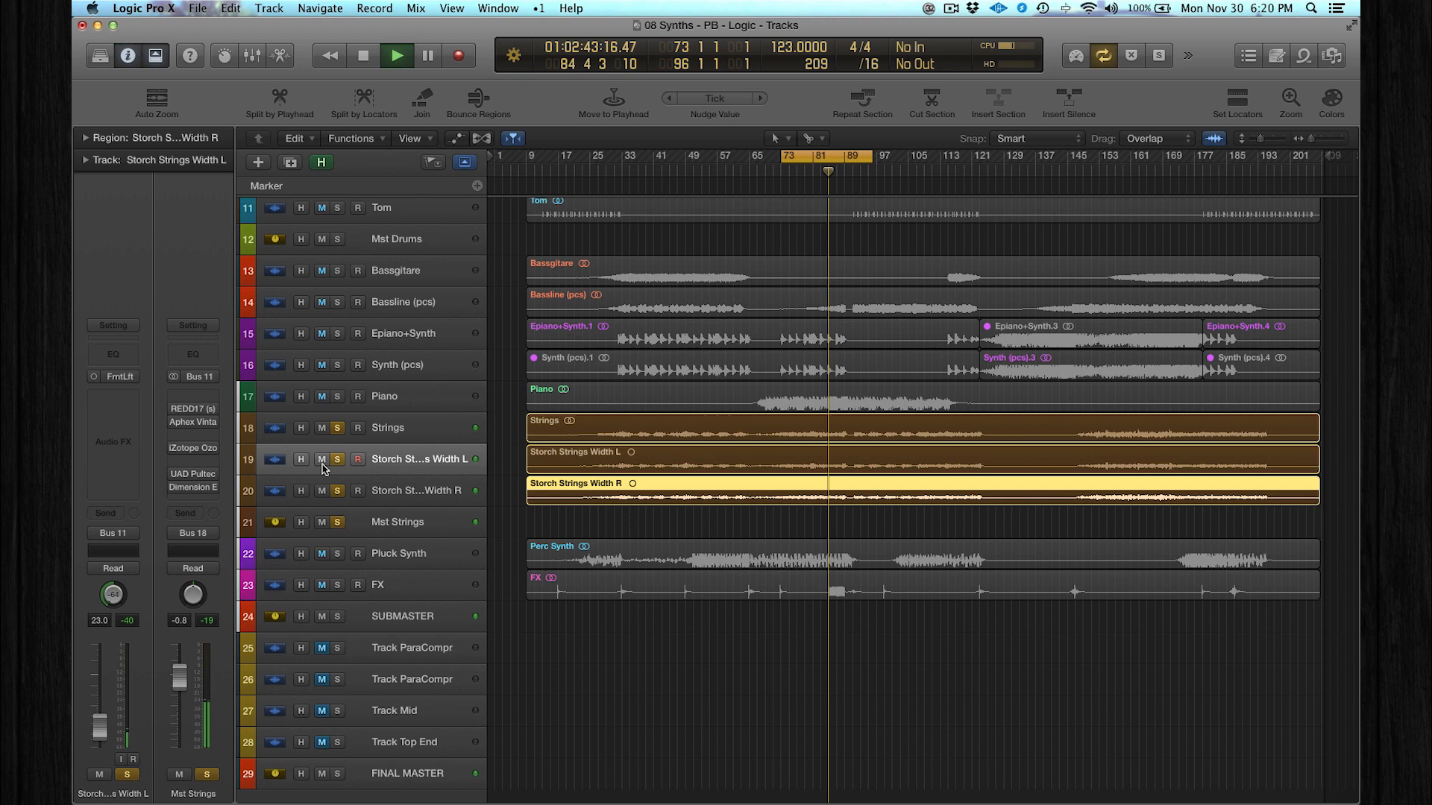
pyautogui.press('space')
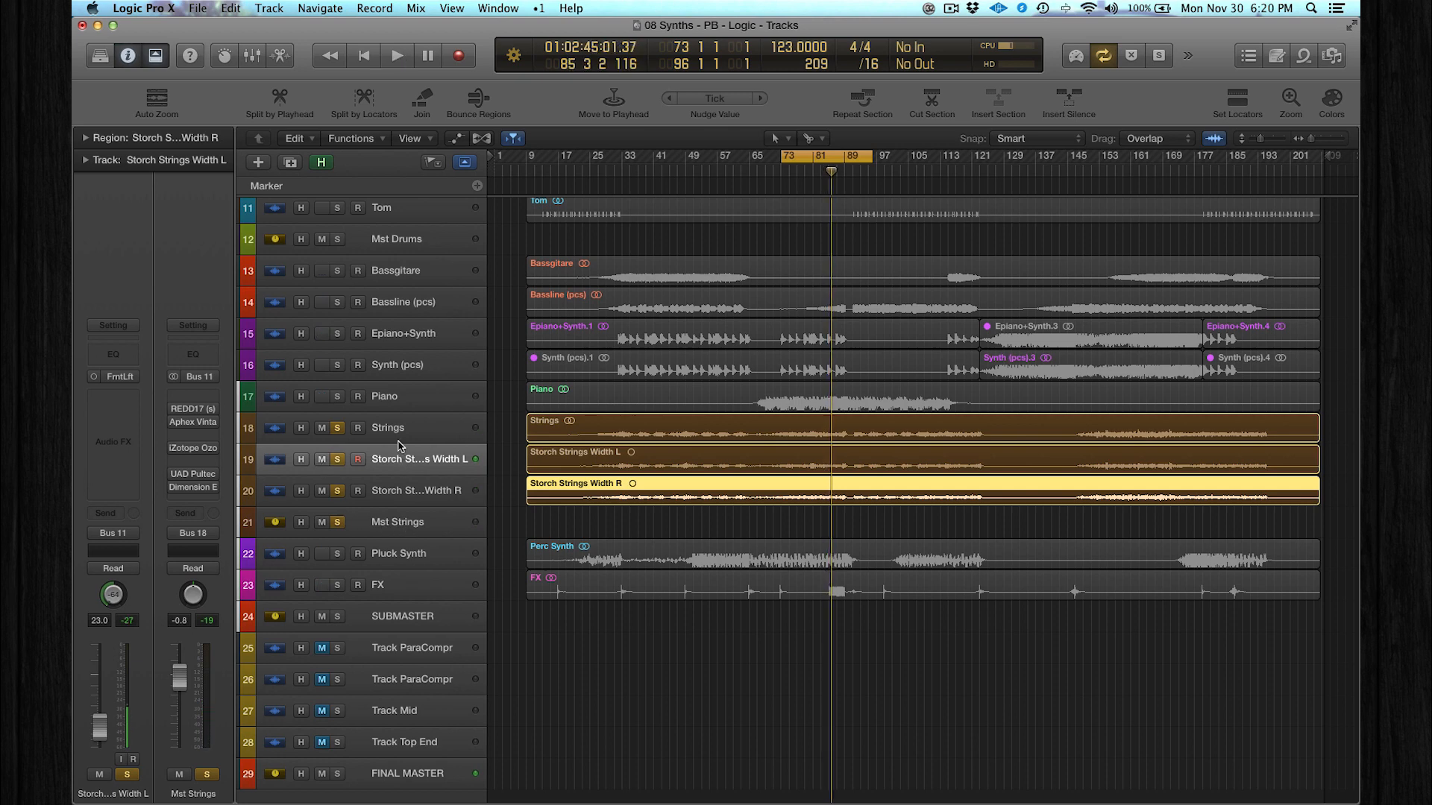
pyautogui.click(406, 526)
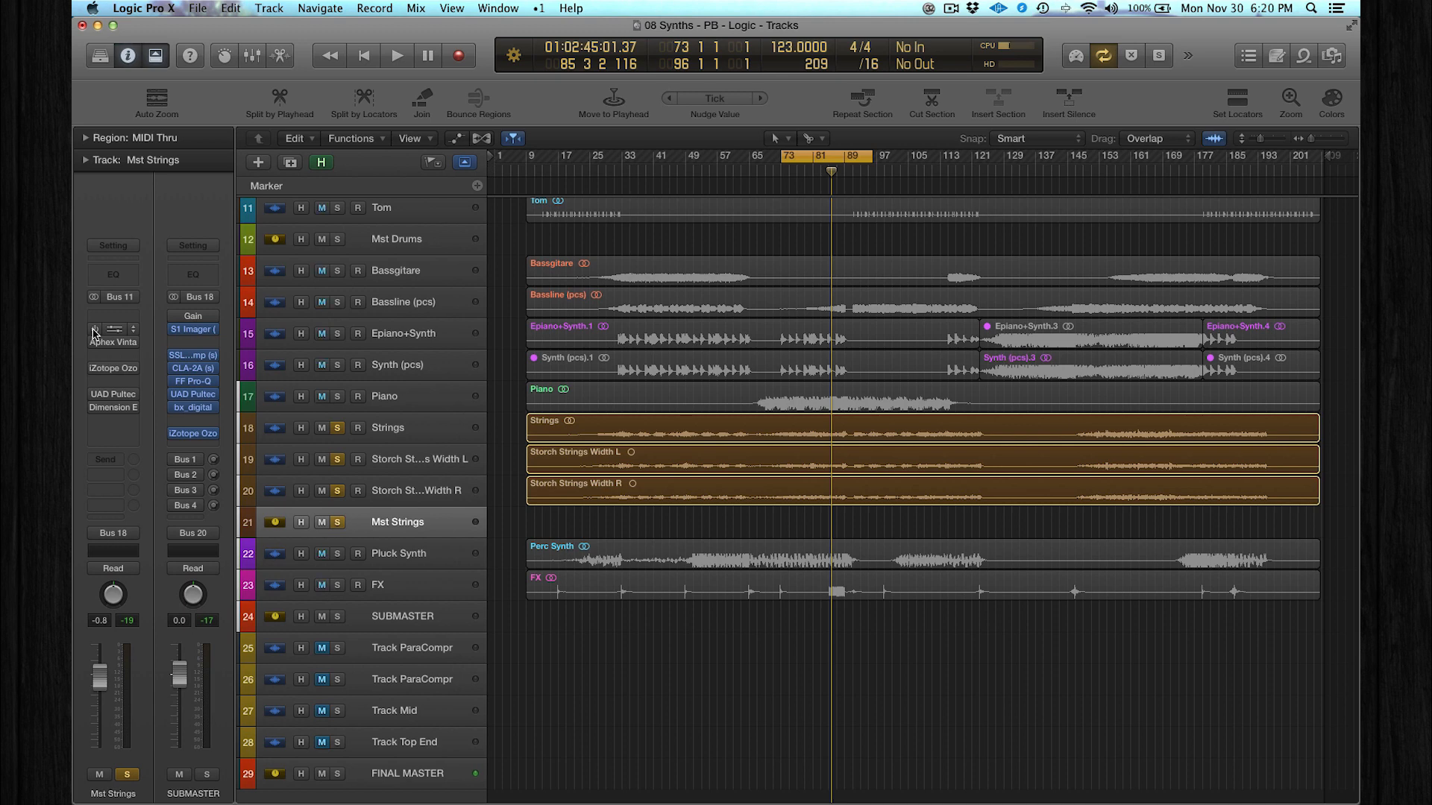
pyautogui.click(107, 332)
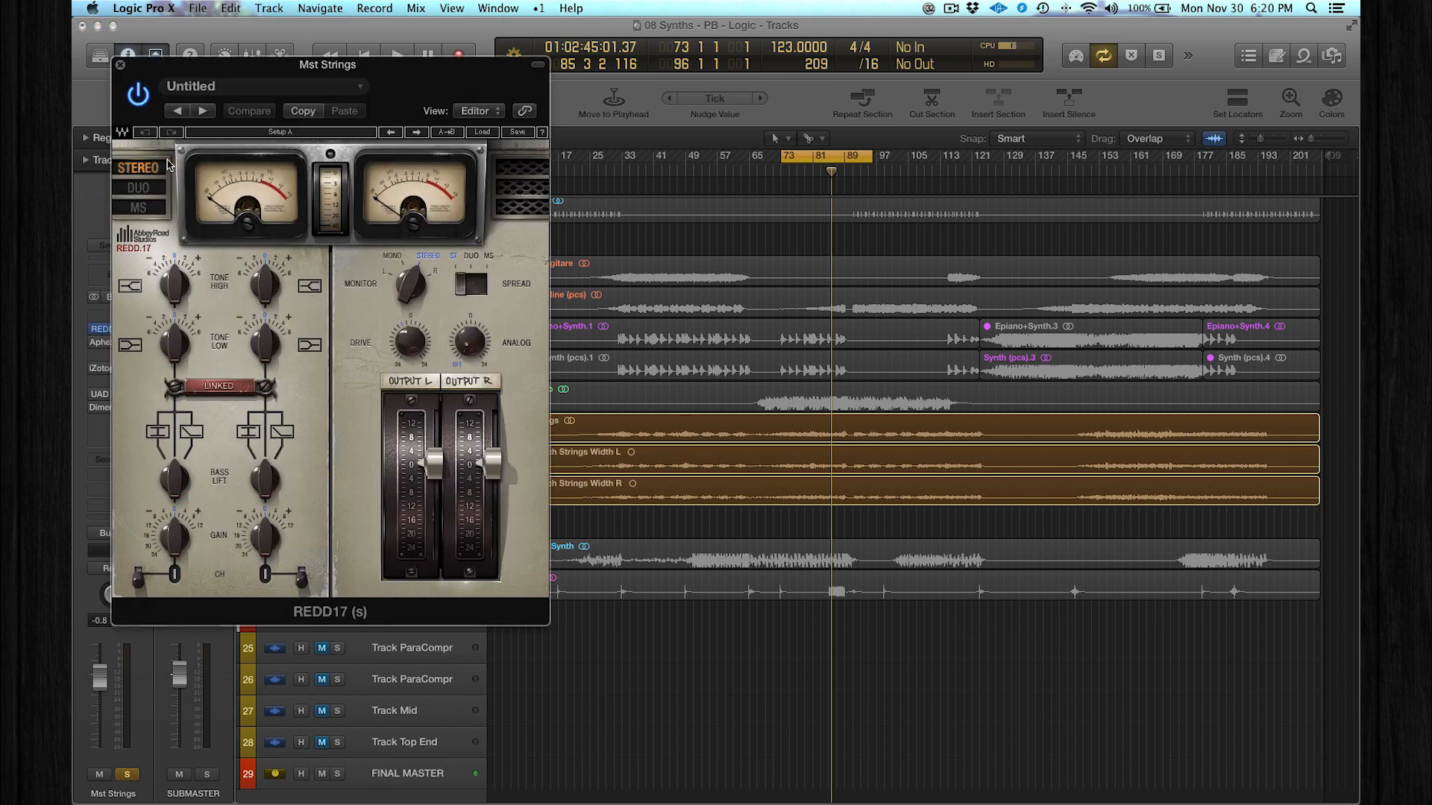
pyautogui.click(124, 69)
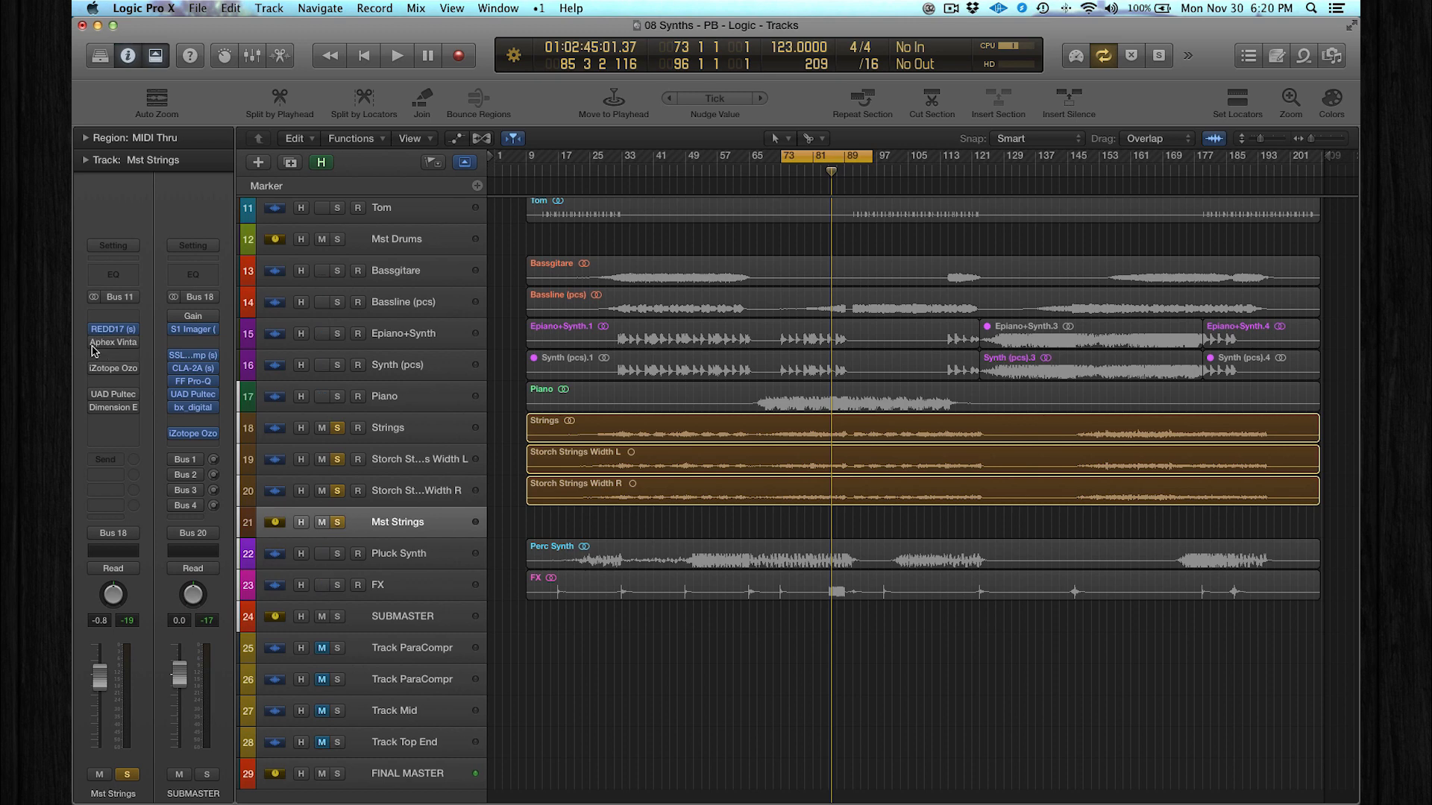
pyautogui.doubleClick(112, 343)
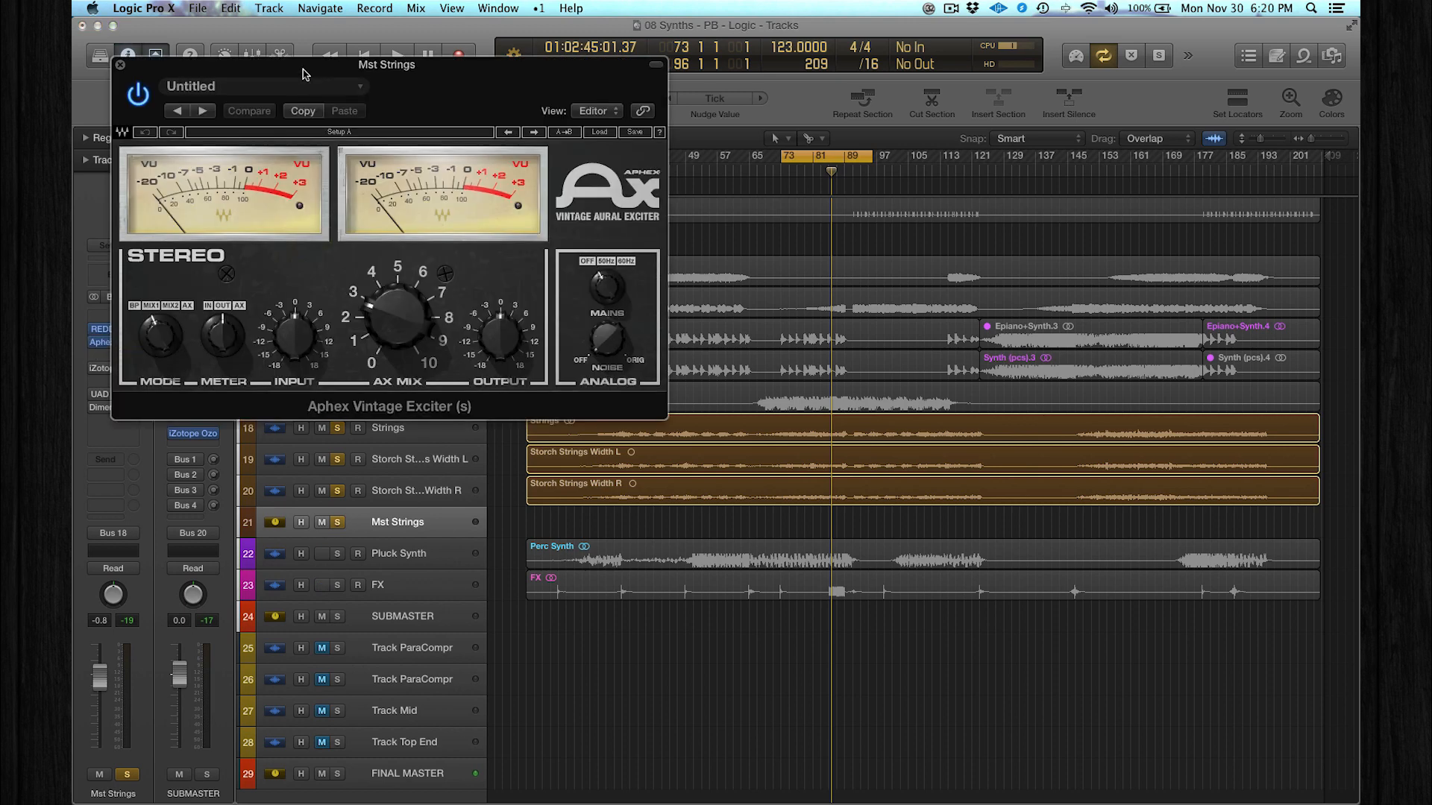
pyautogui.moveTo(302, 73); pyautogui.dragTo(511, 71)
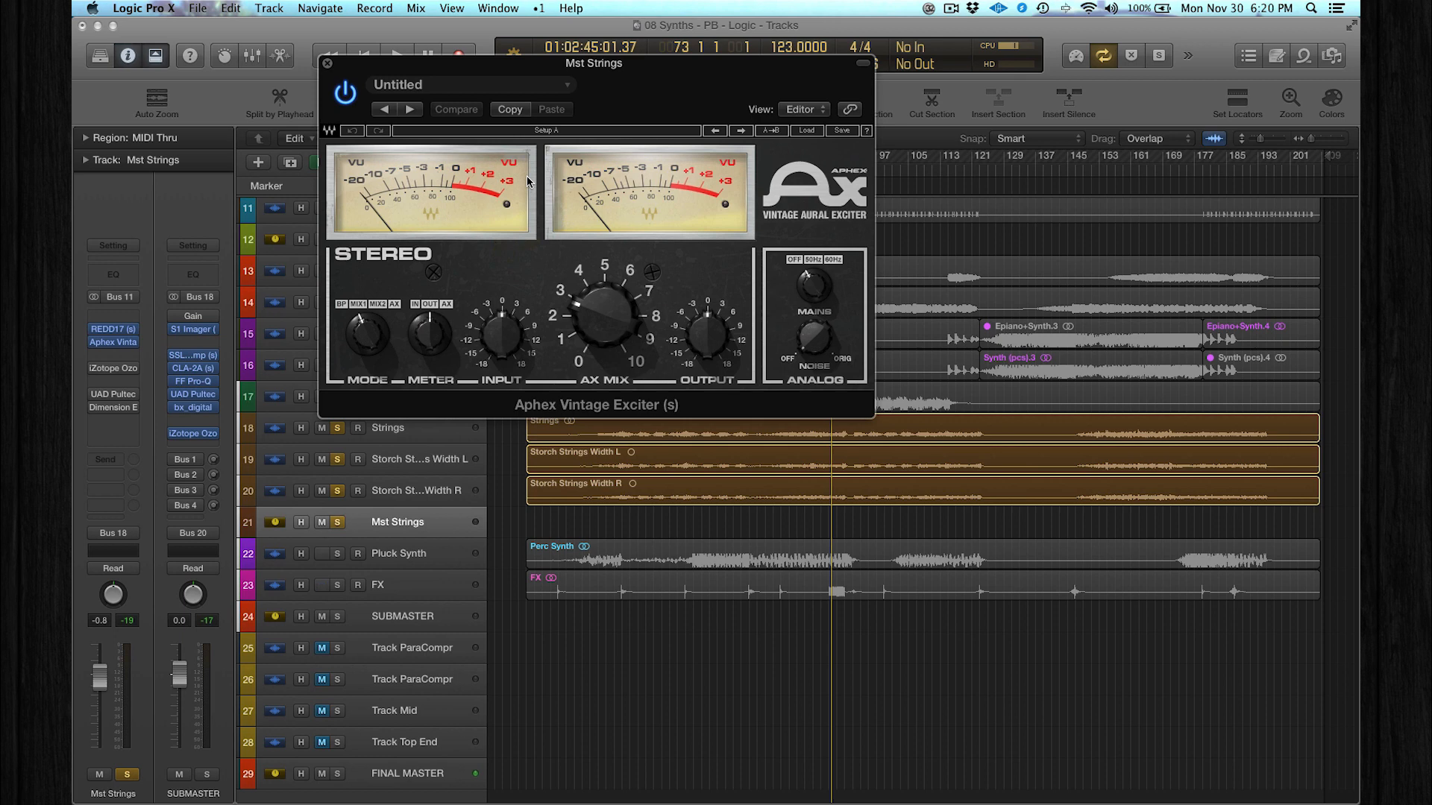
pyautogui.press('space')
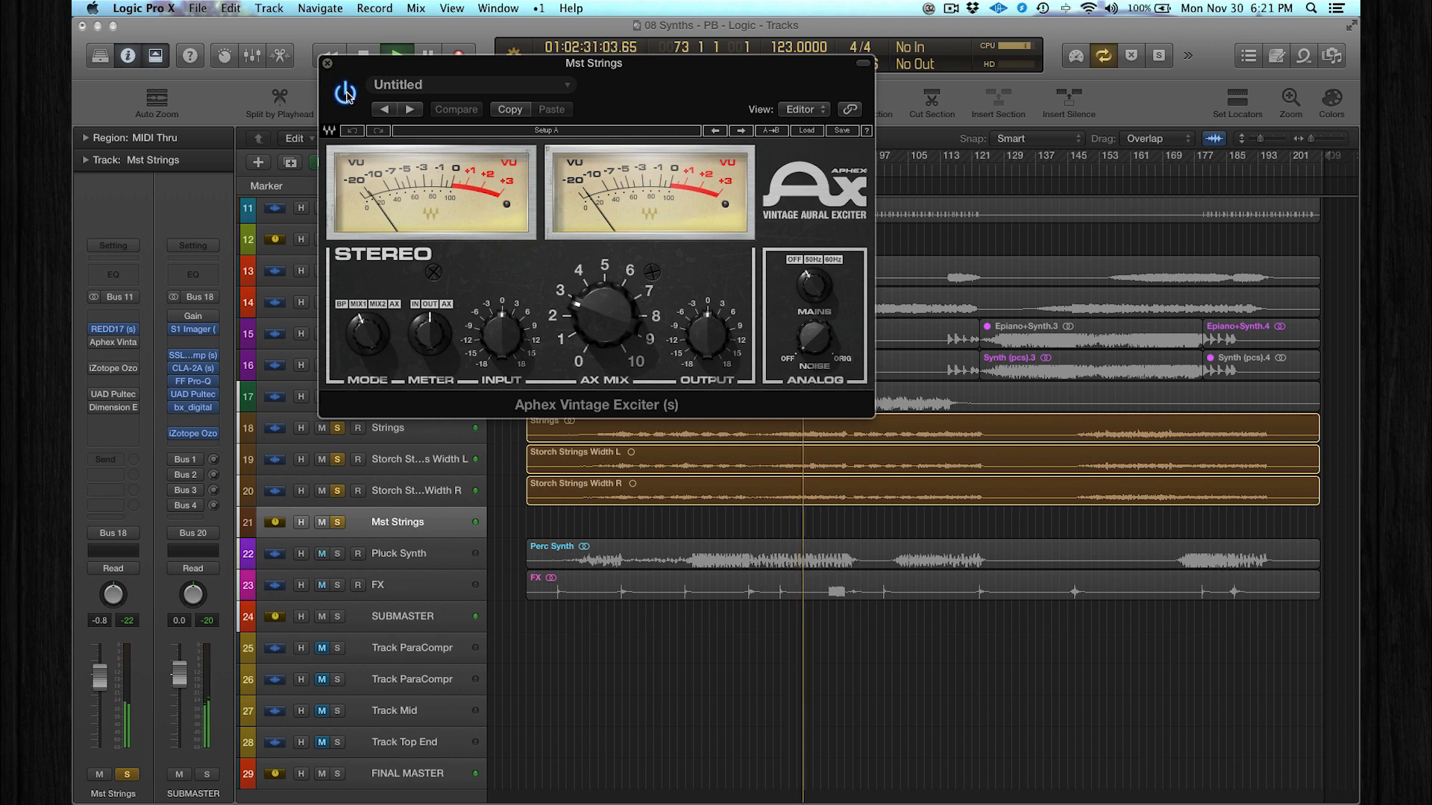
pyautogui.click(328, 62)
pyautogui.press('space')
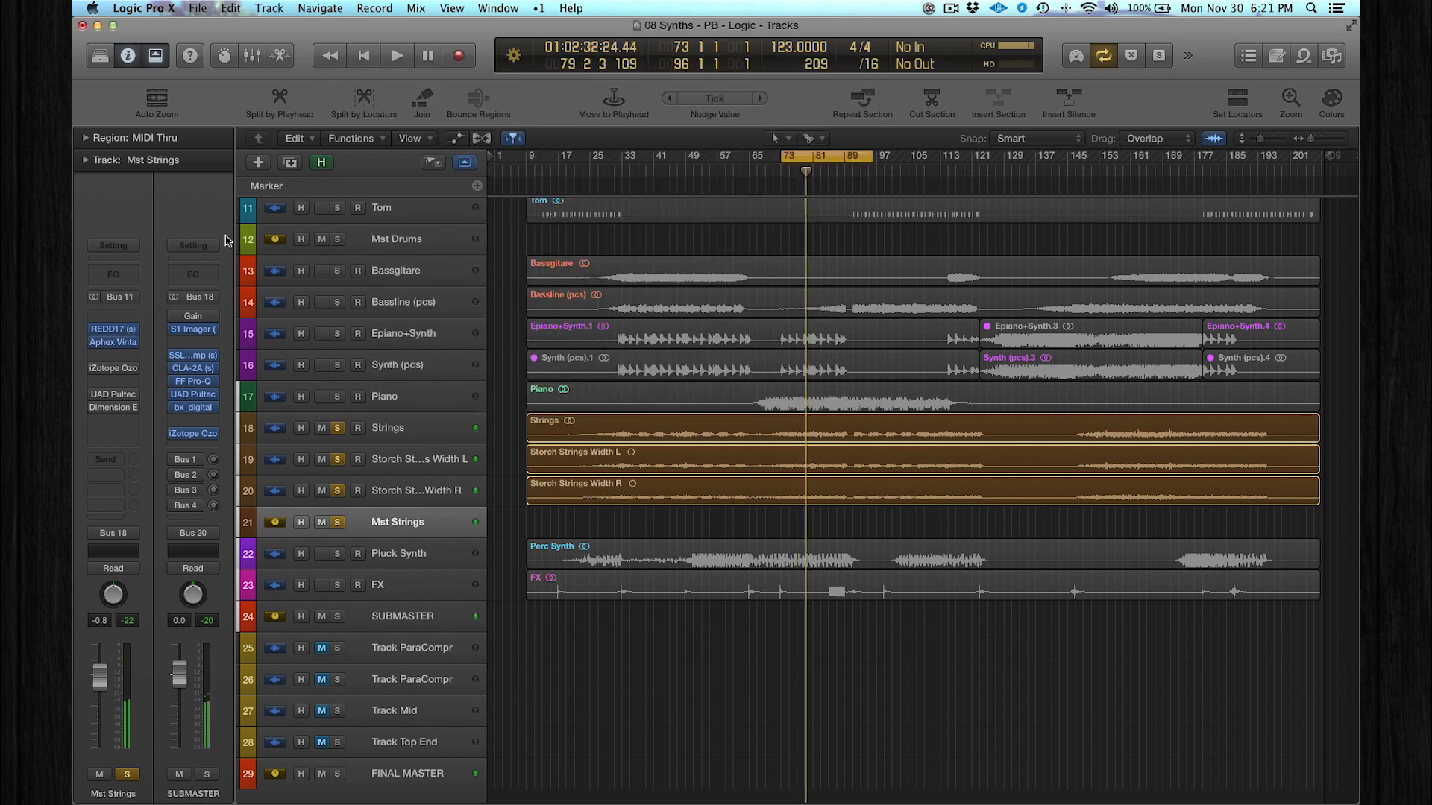
# Step: Review the iZotope Ozone Dynamic EQ bands 3 and 4 on Mst Strings, then resume playback
pyautogui.doubleClick(115, 372)
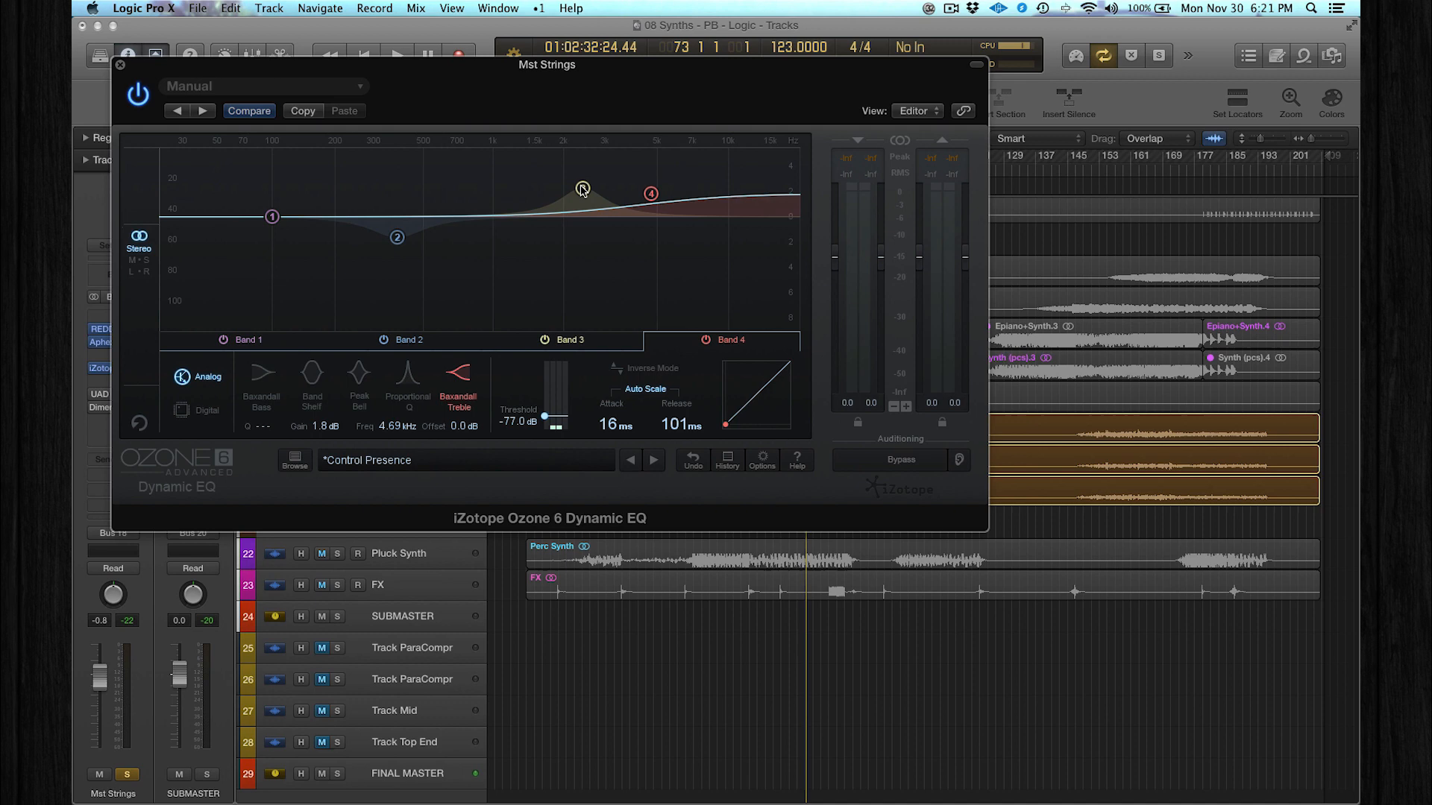
pyautogui.click(583, 190)
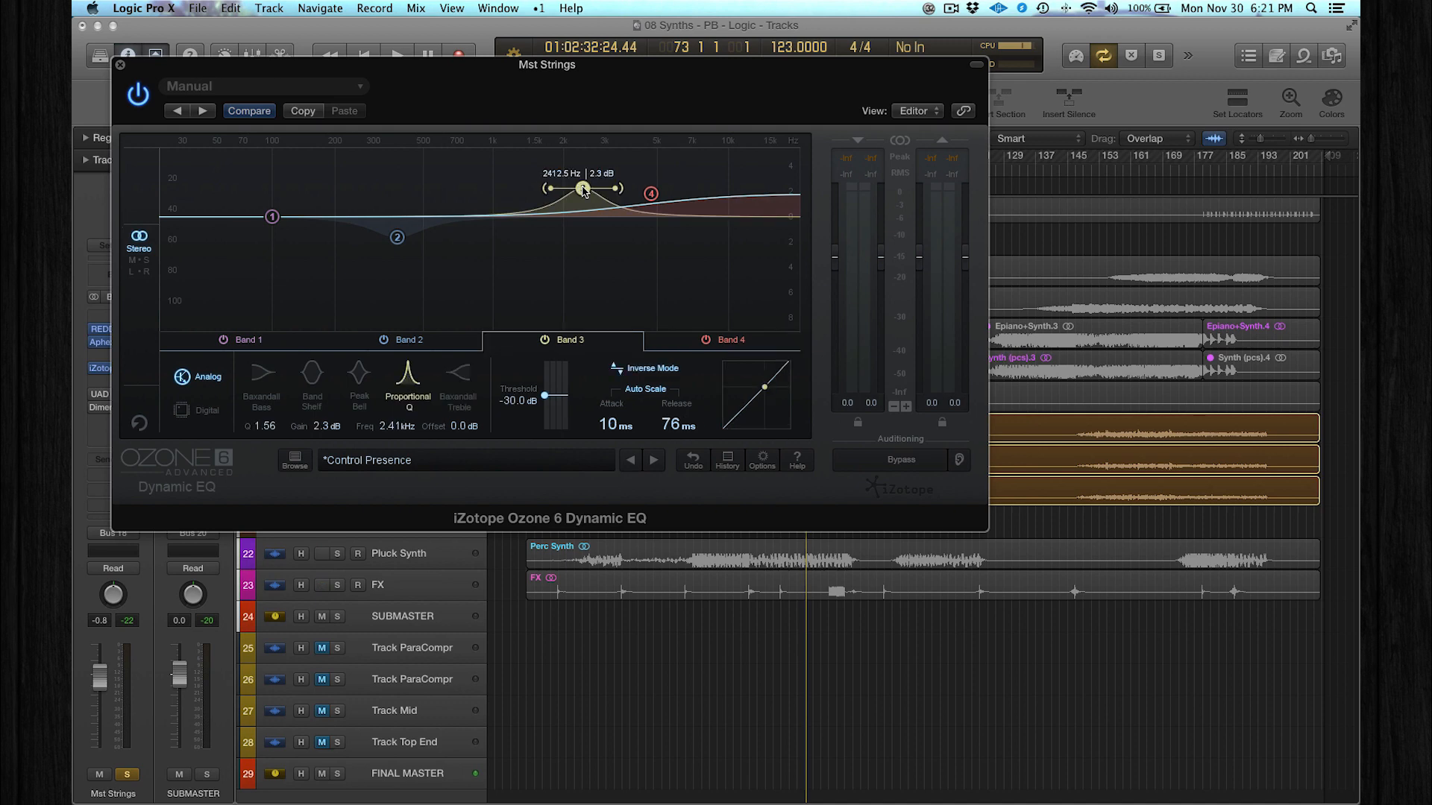
pyautogui.click(651, 195)
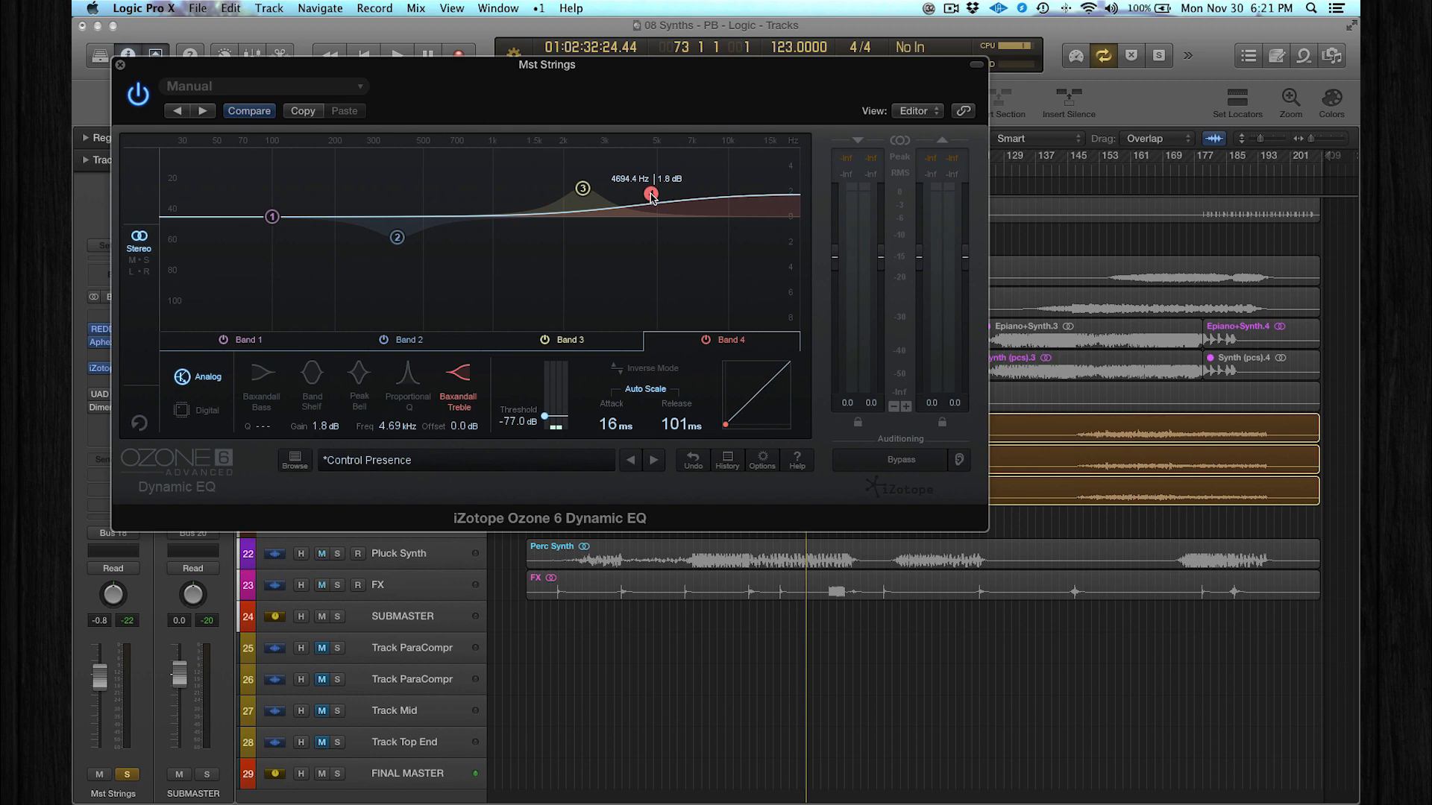
pyautogui.click(121, 67)
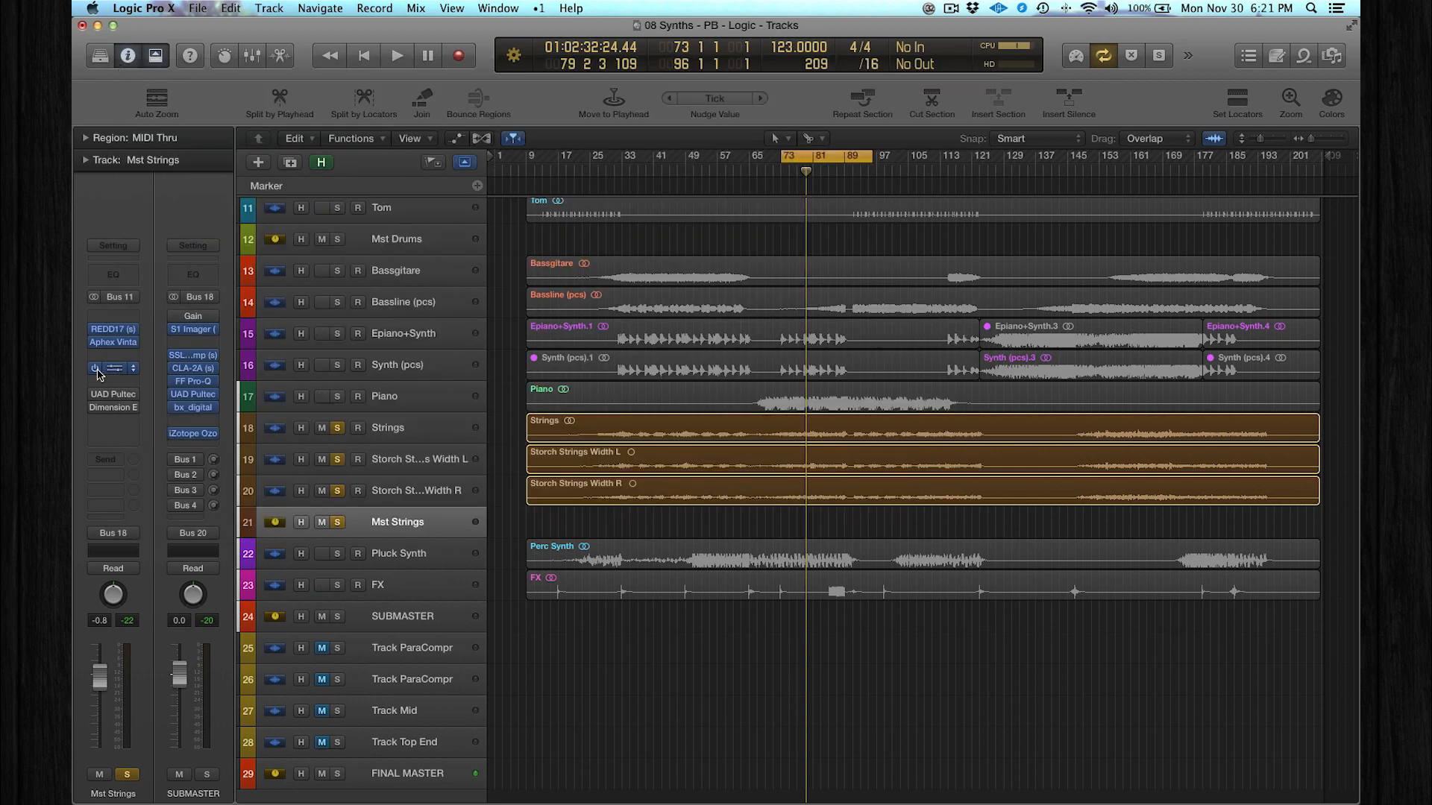
pyautogui.press('space')
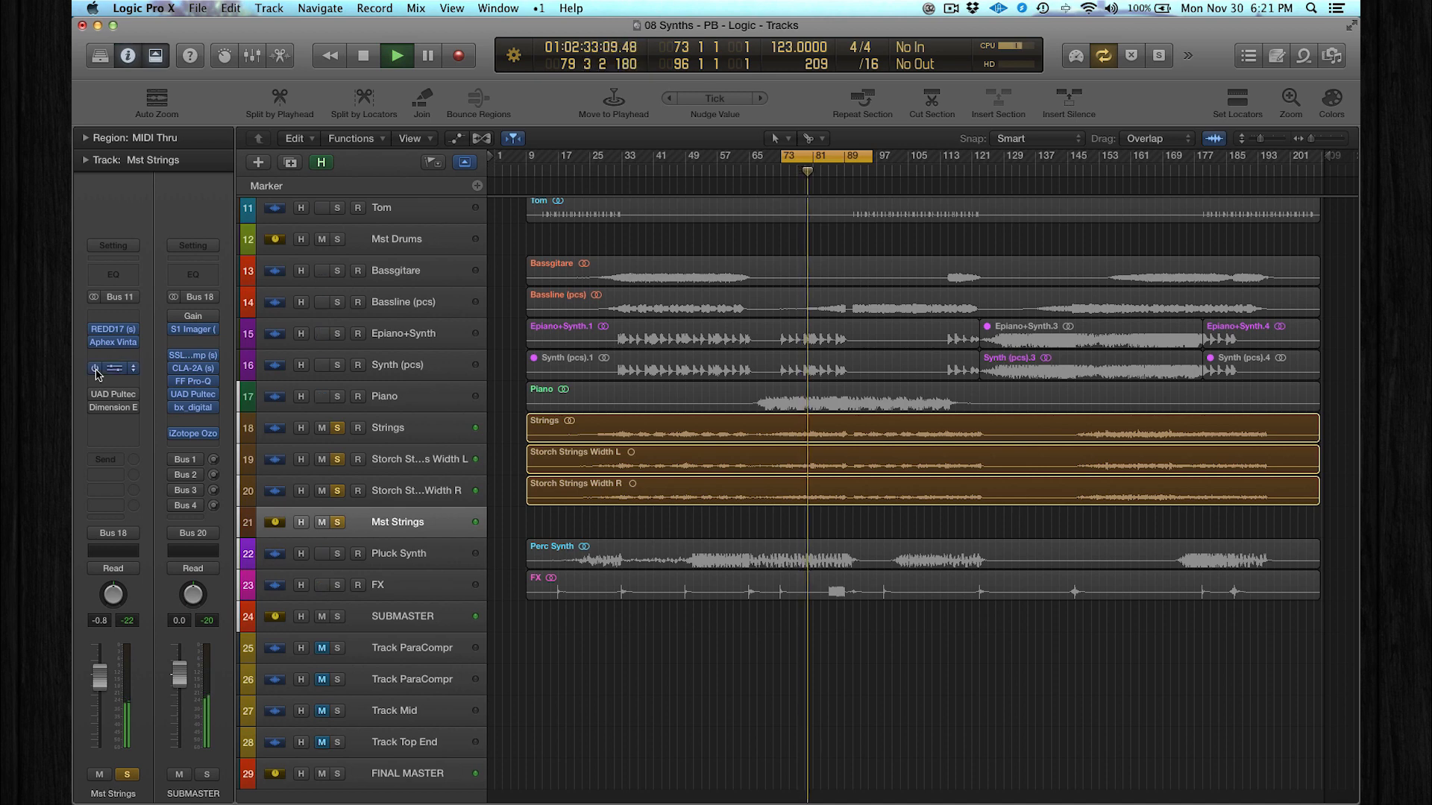
# Step: Move iZotope Ozone earlier in the Mst Strings chain and bring up the Dimension Expander
pyautogui.moveTo(97, 379); pyautogui.dragTo(116, 399)
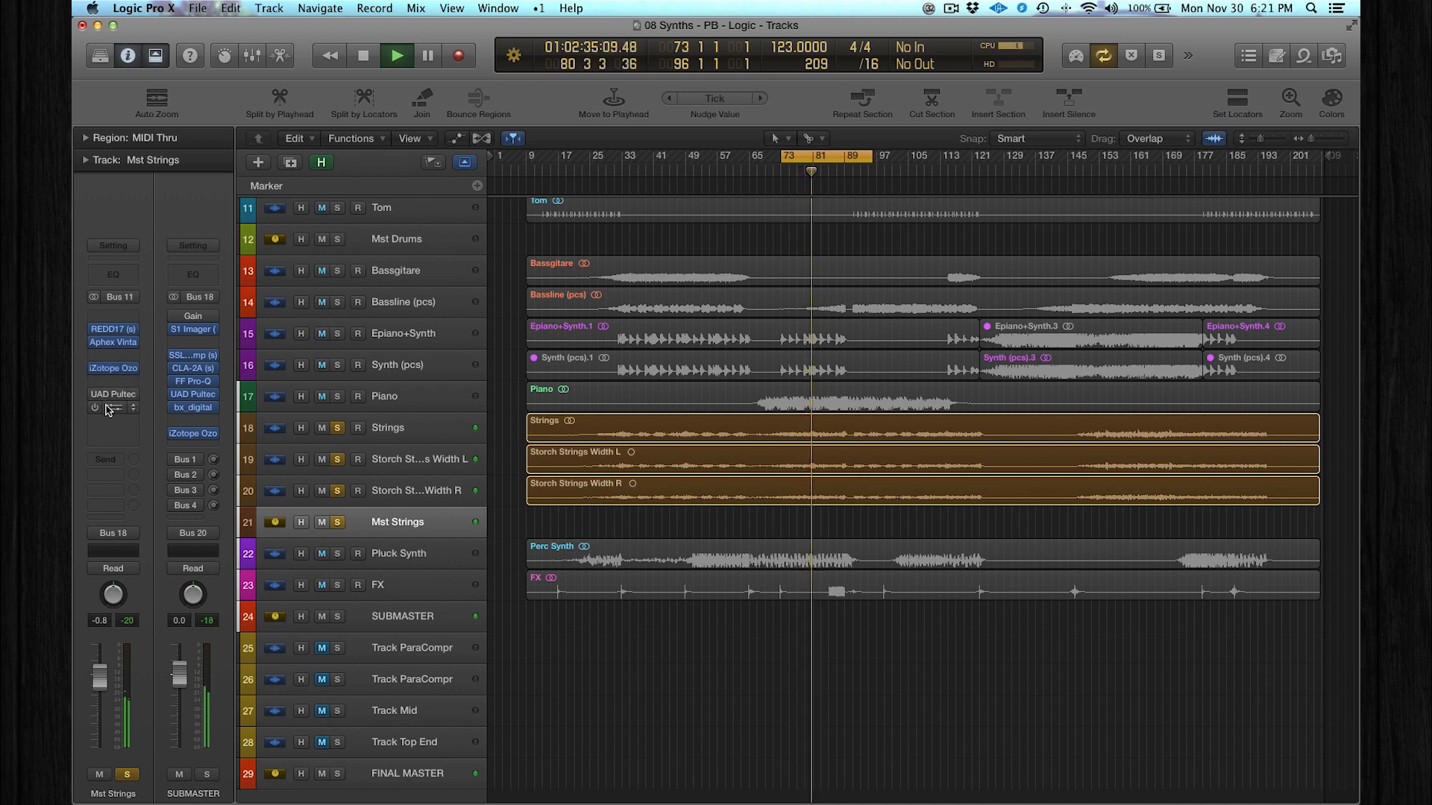
pyautogui.moveTo(112, 394)
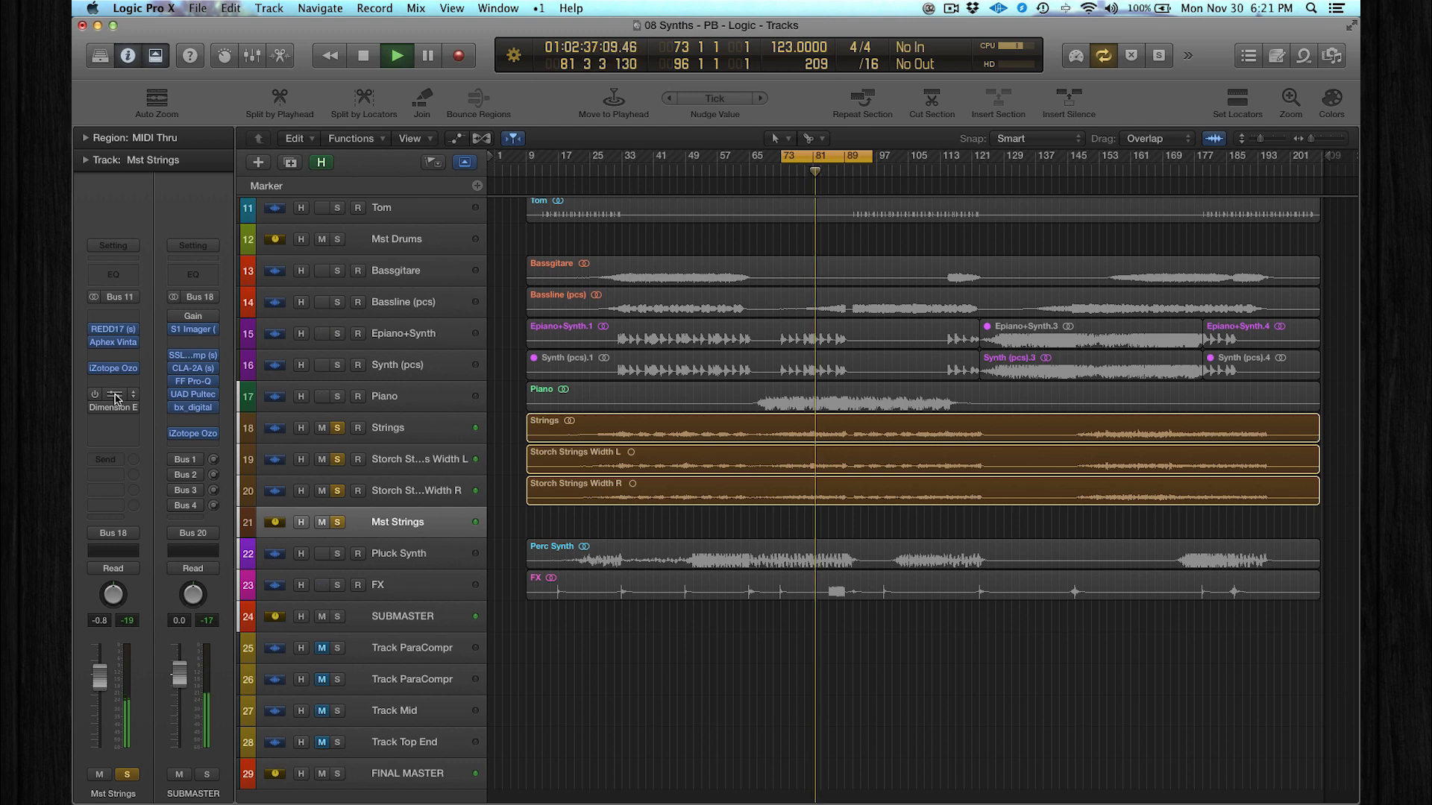
pyautogui.press('space')
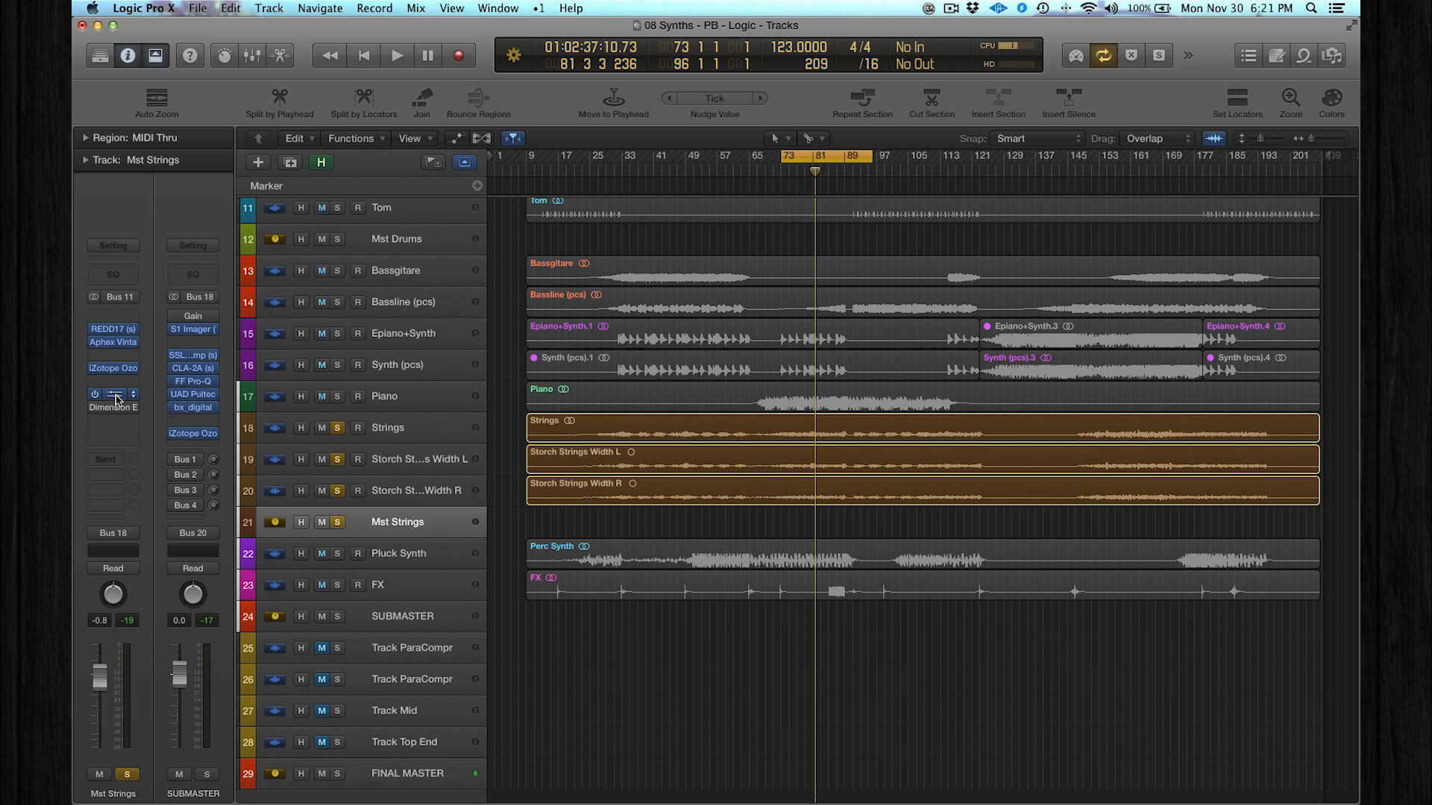
pyautogui.click(109, 409)
pyautogui.moveTo(200, 65); pyautogui.dragTo(265, 127)
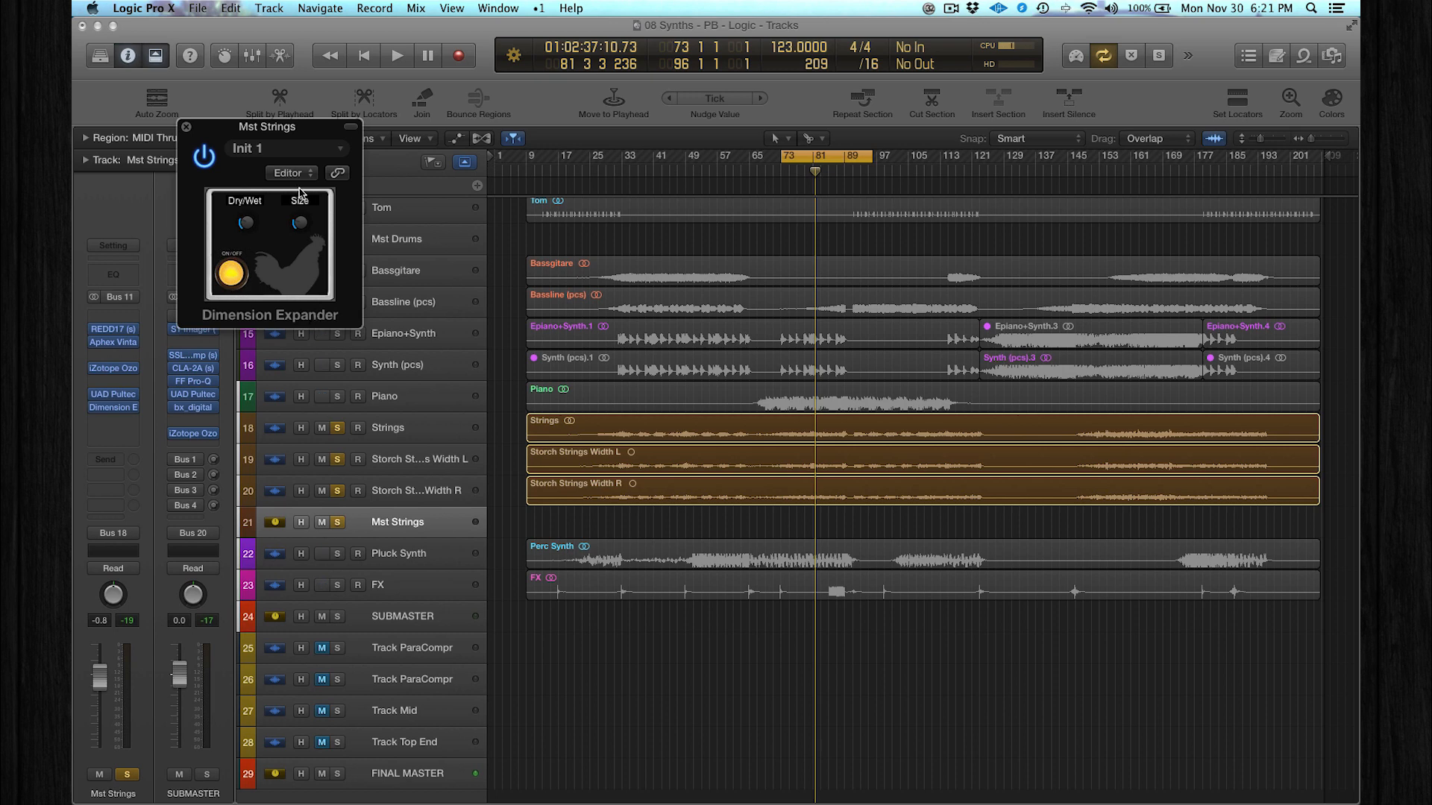
pyautogui.moveTo(285, 129); pyautogui.dragTo(310, 128)
pyautogui.press('space')
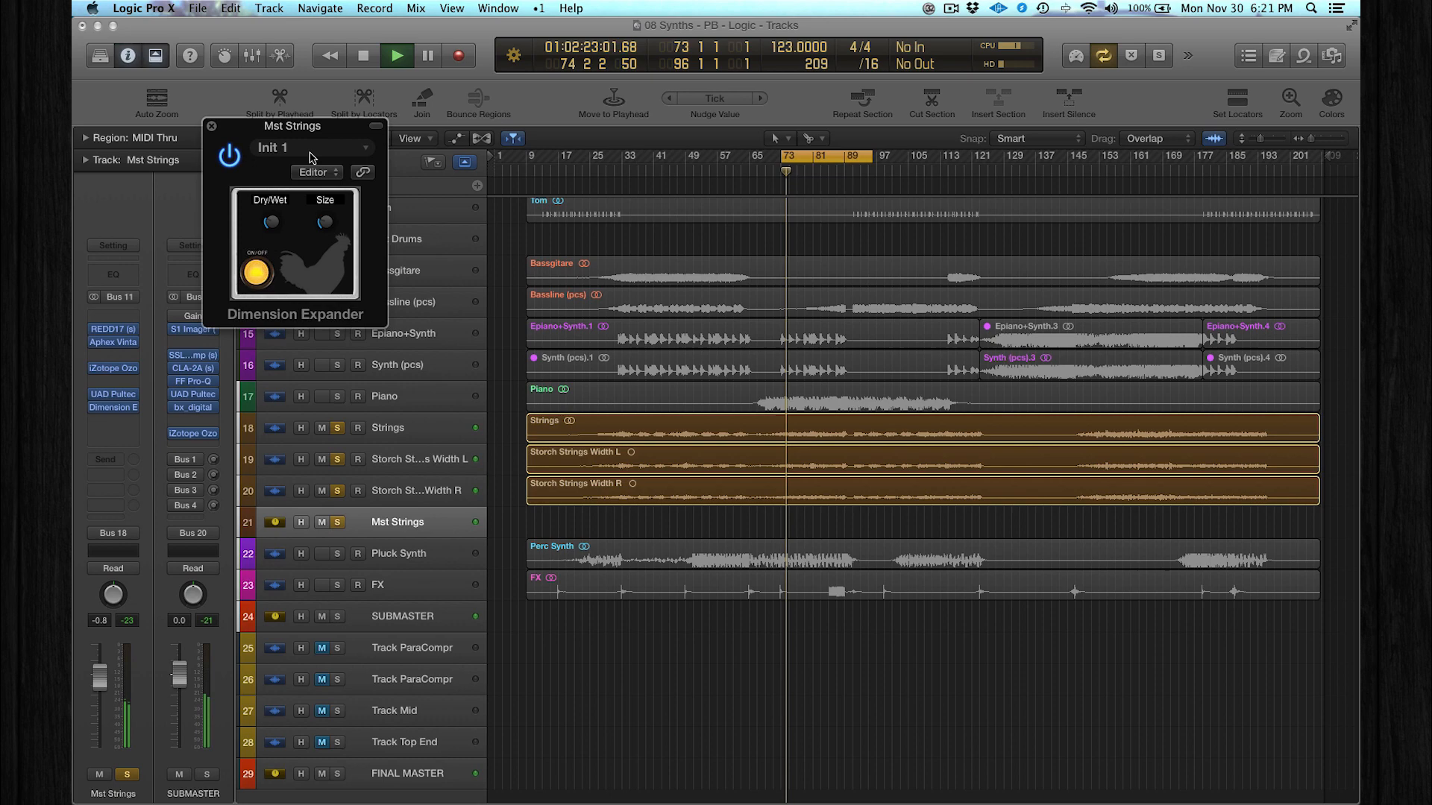
pyautogui.press('space')
# Step: Audition the Dimension Expander on and off over a new cycle around bars 153–165
pyautogui.moveTo(1108, 158); pyautogui.dragTo(1164, 165)
pyautogui.press('space')
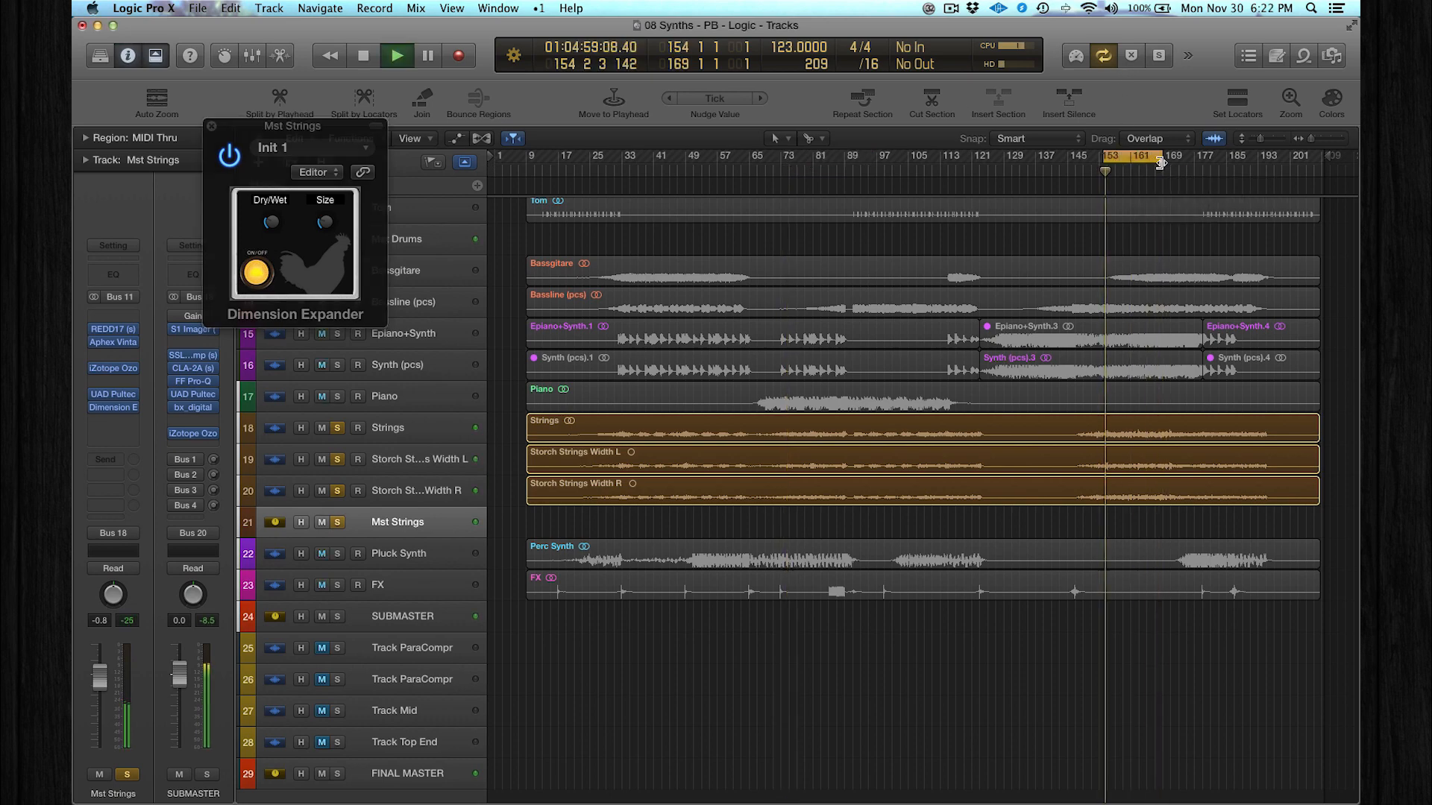
pyautogui.scroll(10, 960, 324)
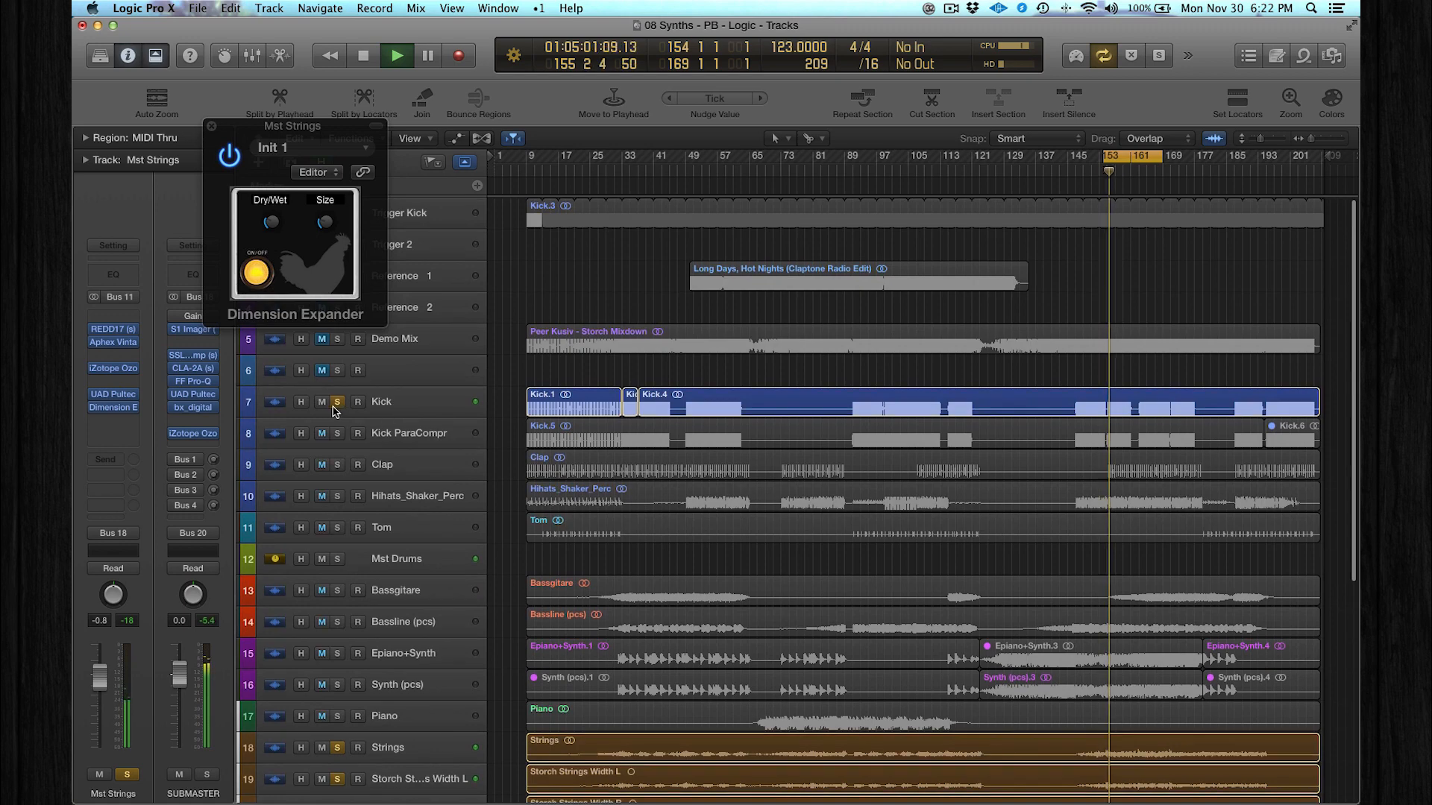
pyautogui.scroll(-10, 747, 490)
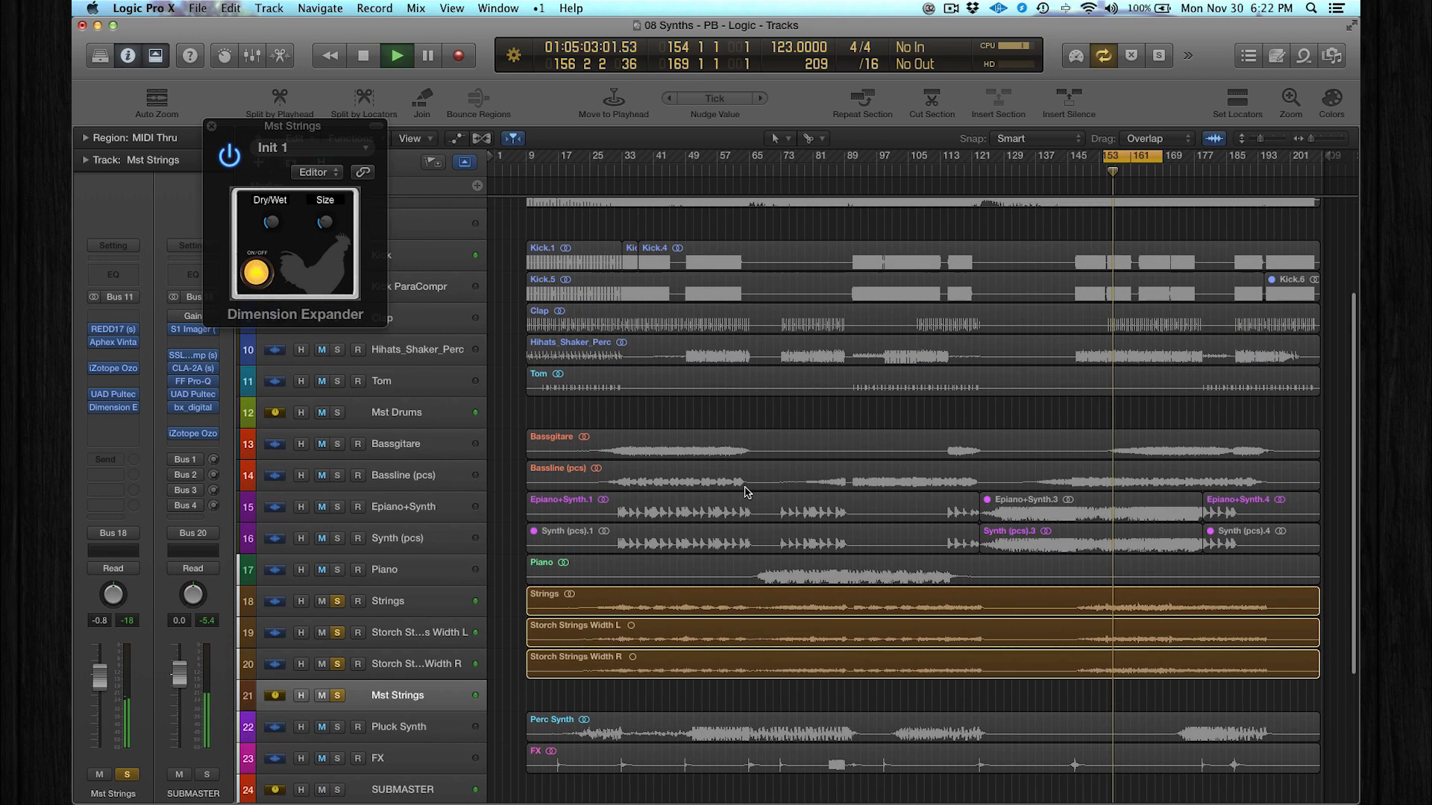
pyautogui.scroll(-3, 748, 491)
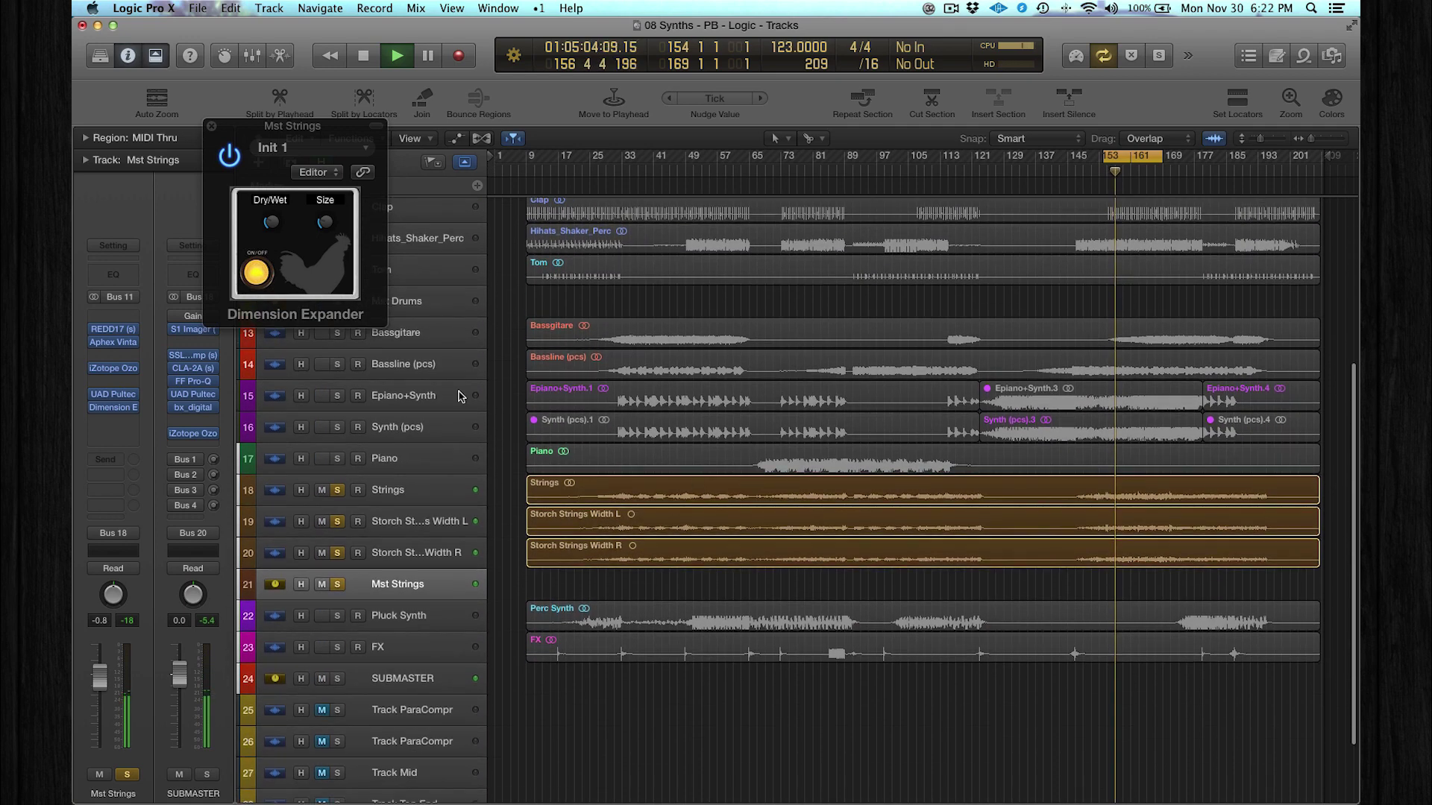
pyautogui.click(230, 156)
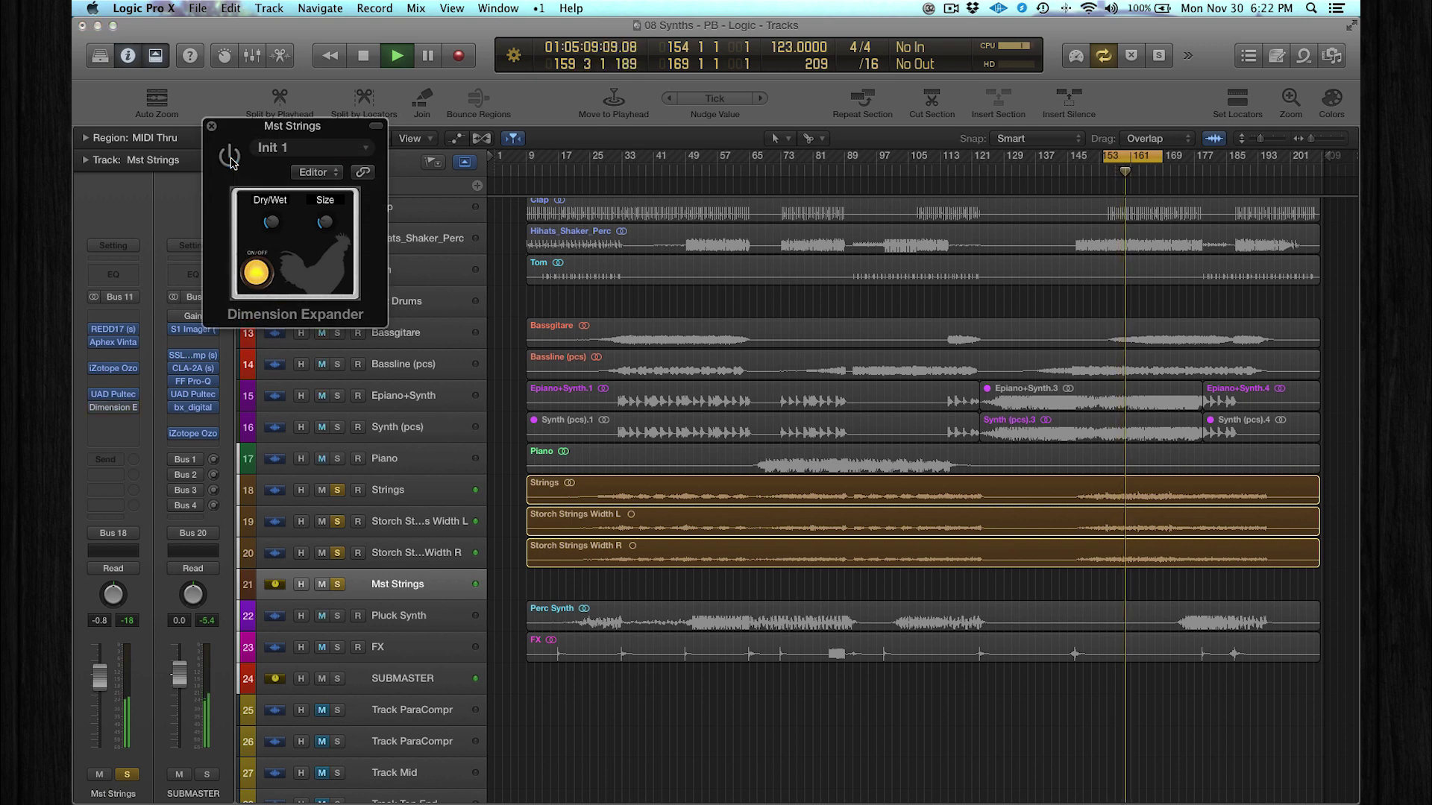
pyautogui.click(229, 156)
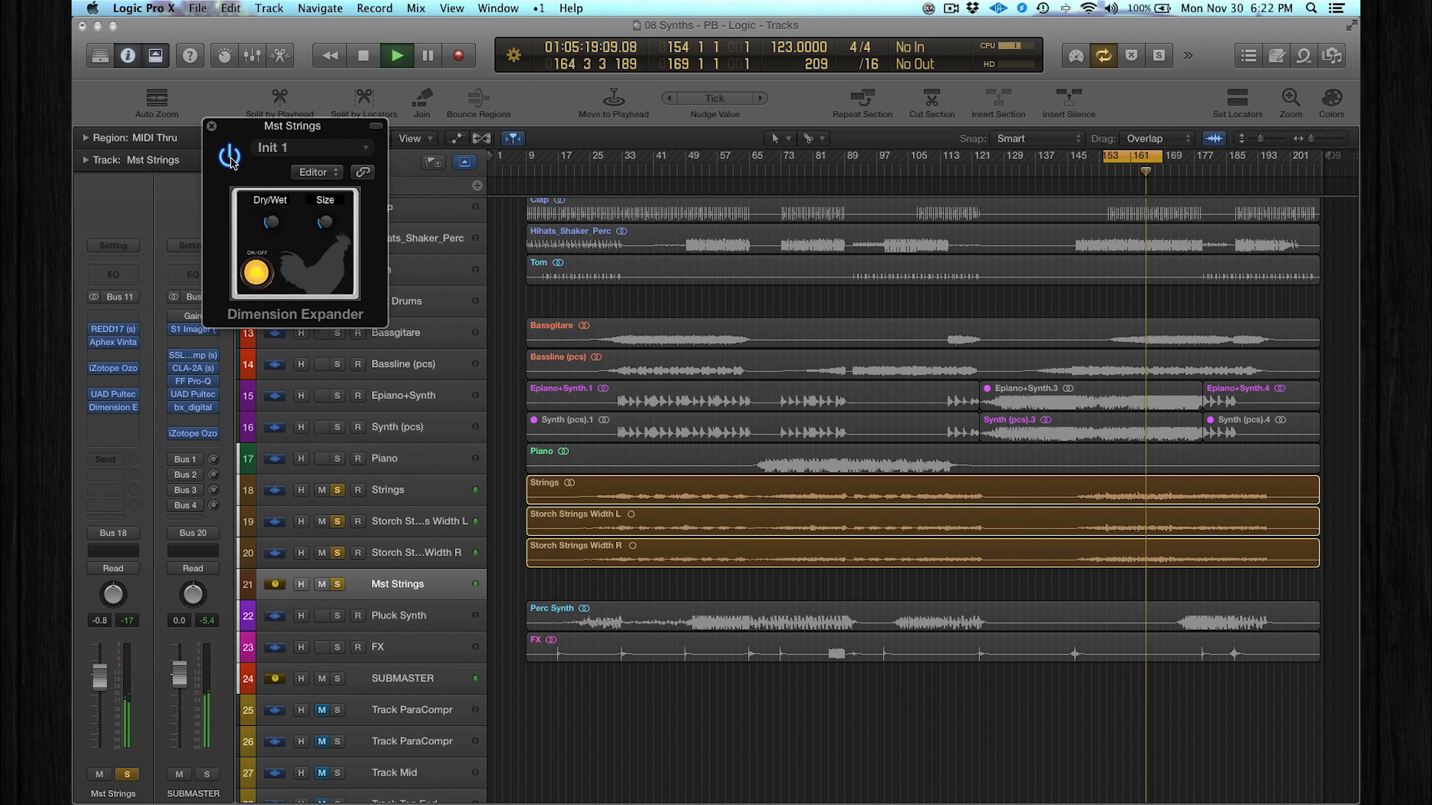
pyautogui.press('space')
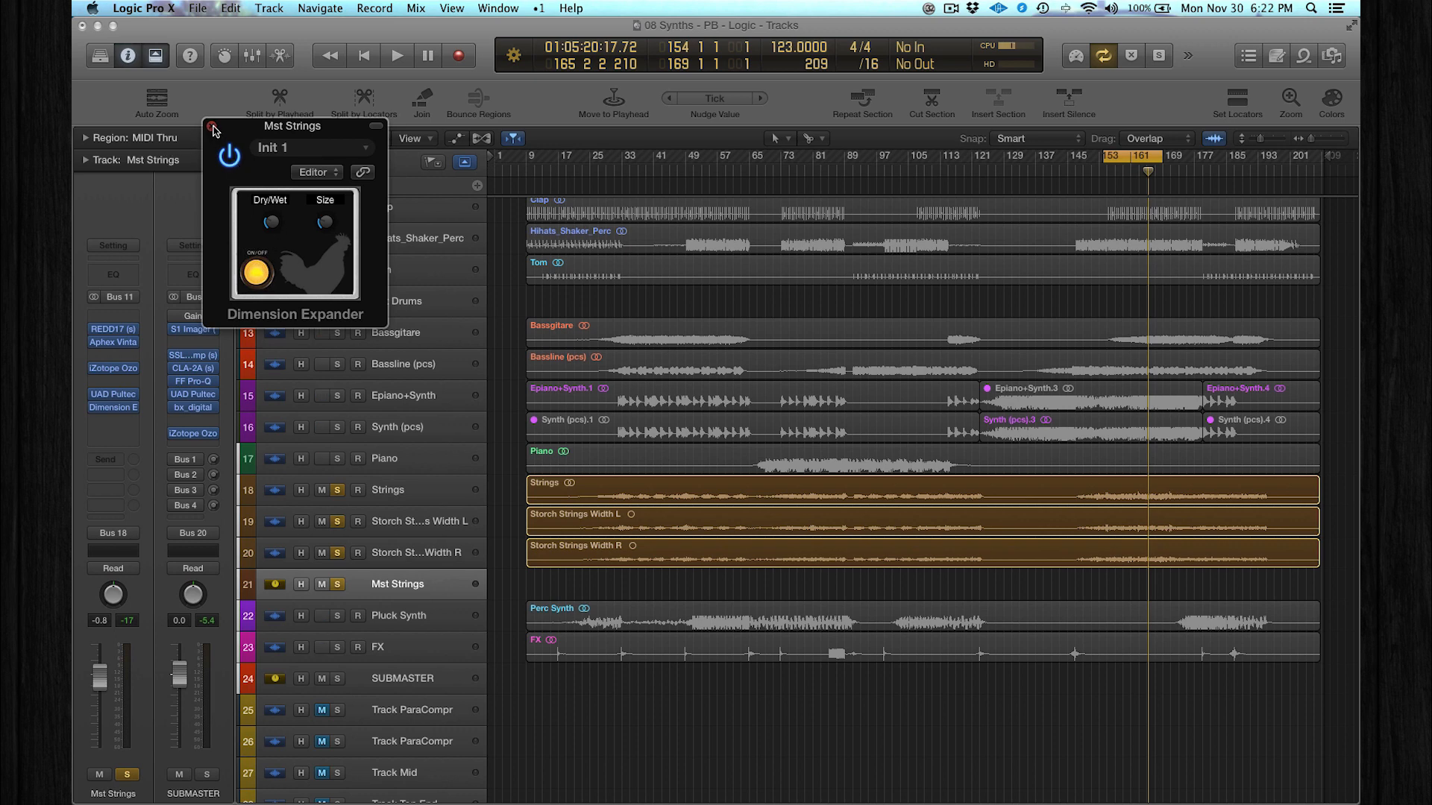
# Step: Unsolo the strings tracks and solo and select Pluck Synth instead
pyautogui.click(213, 131)
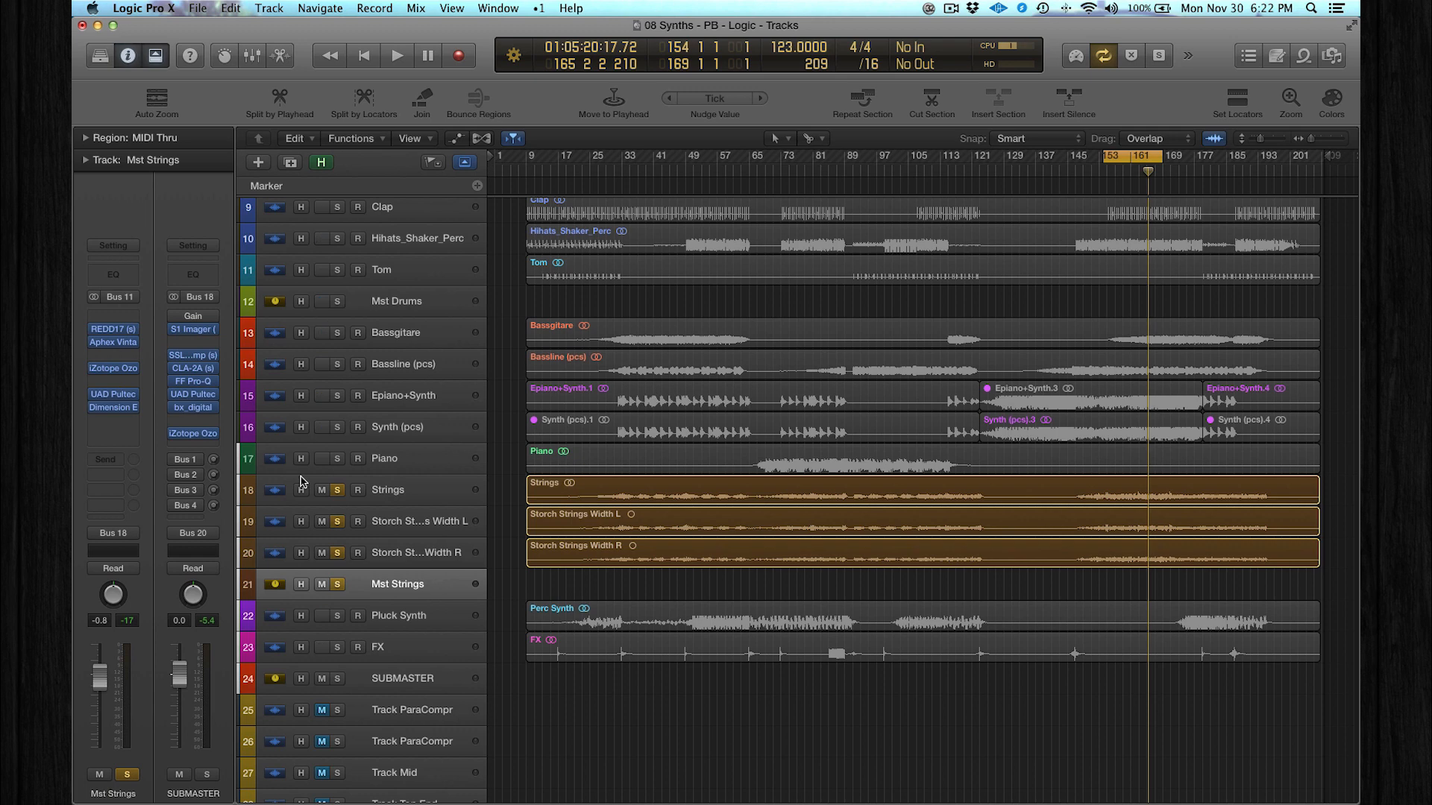
pyautogui.moveTo(337, 491); pyautogui.dragTo(337, 584)
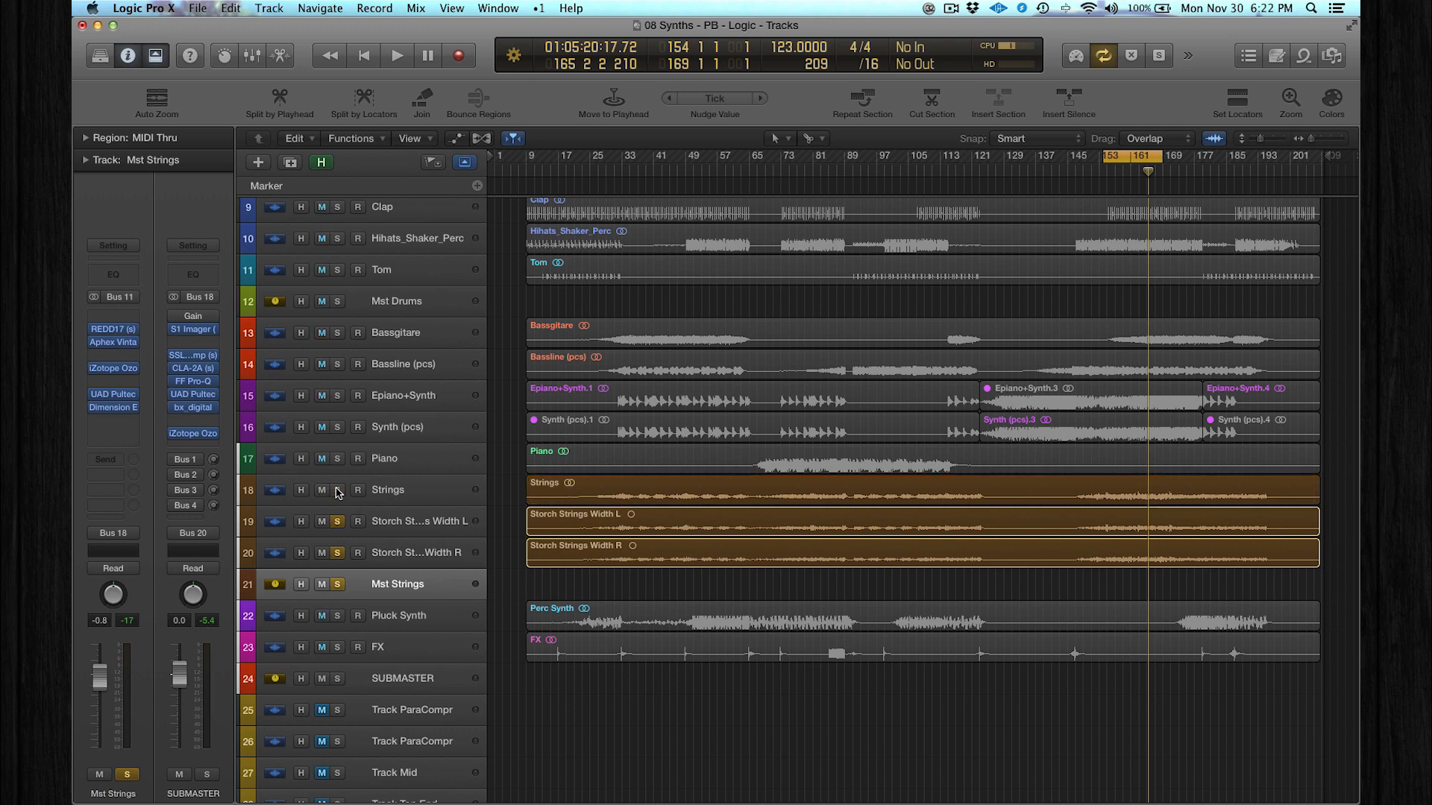
pyautogui.click(336, 615)
pyautogui.click(398, 615)
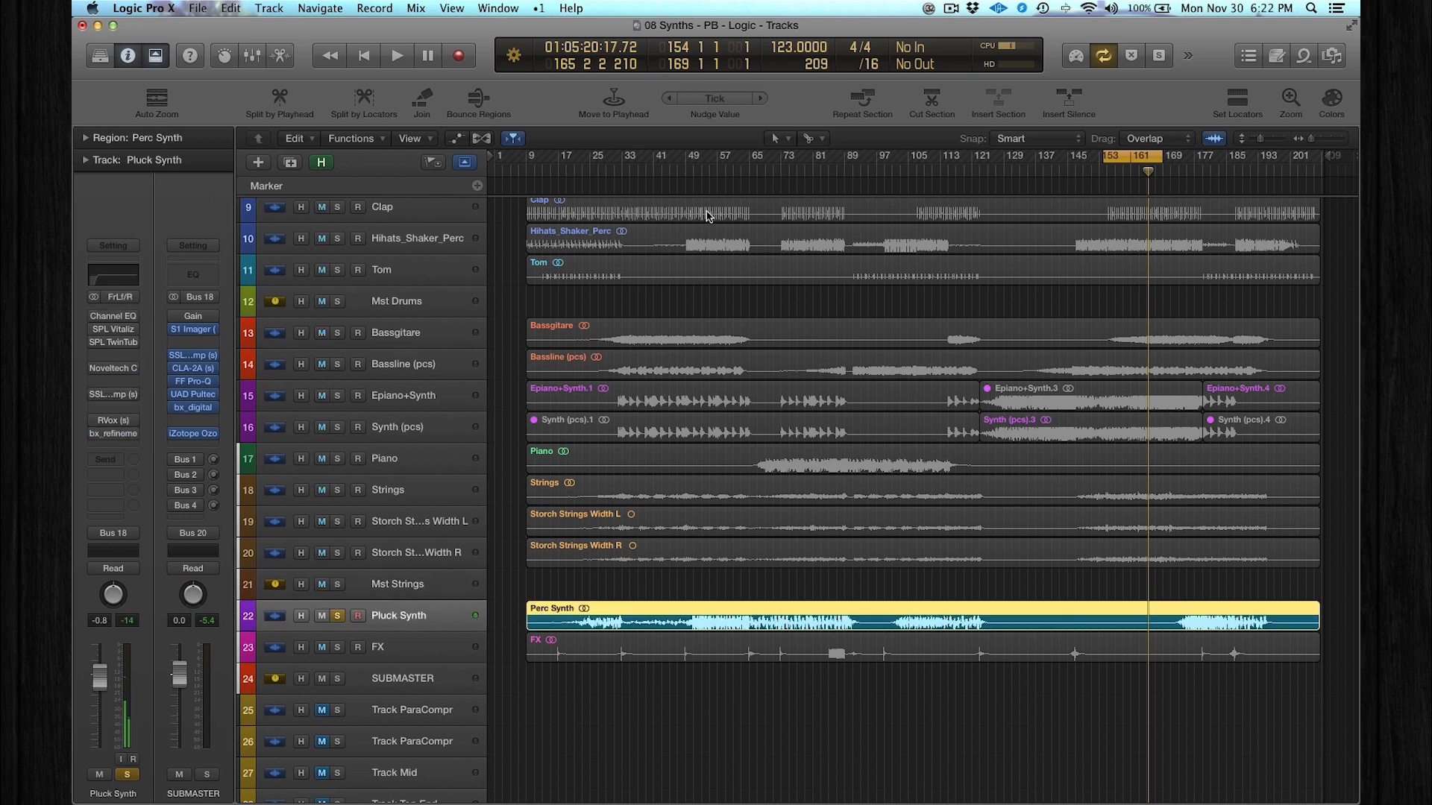
# Step: Play the pluck section around bars 57–73 and switch on Pluck Synth's Channel EQ
pyautogui.moveTo(723, 158)
pyautogui.mouseDown()
pyautogui.moveTo(780, 172)
pyautogui.moveTo(722, 162)
pyautogui.mouseUp()
pyautogui.press('space')
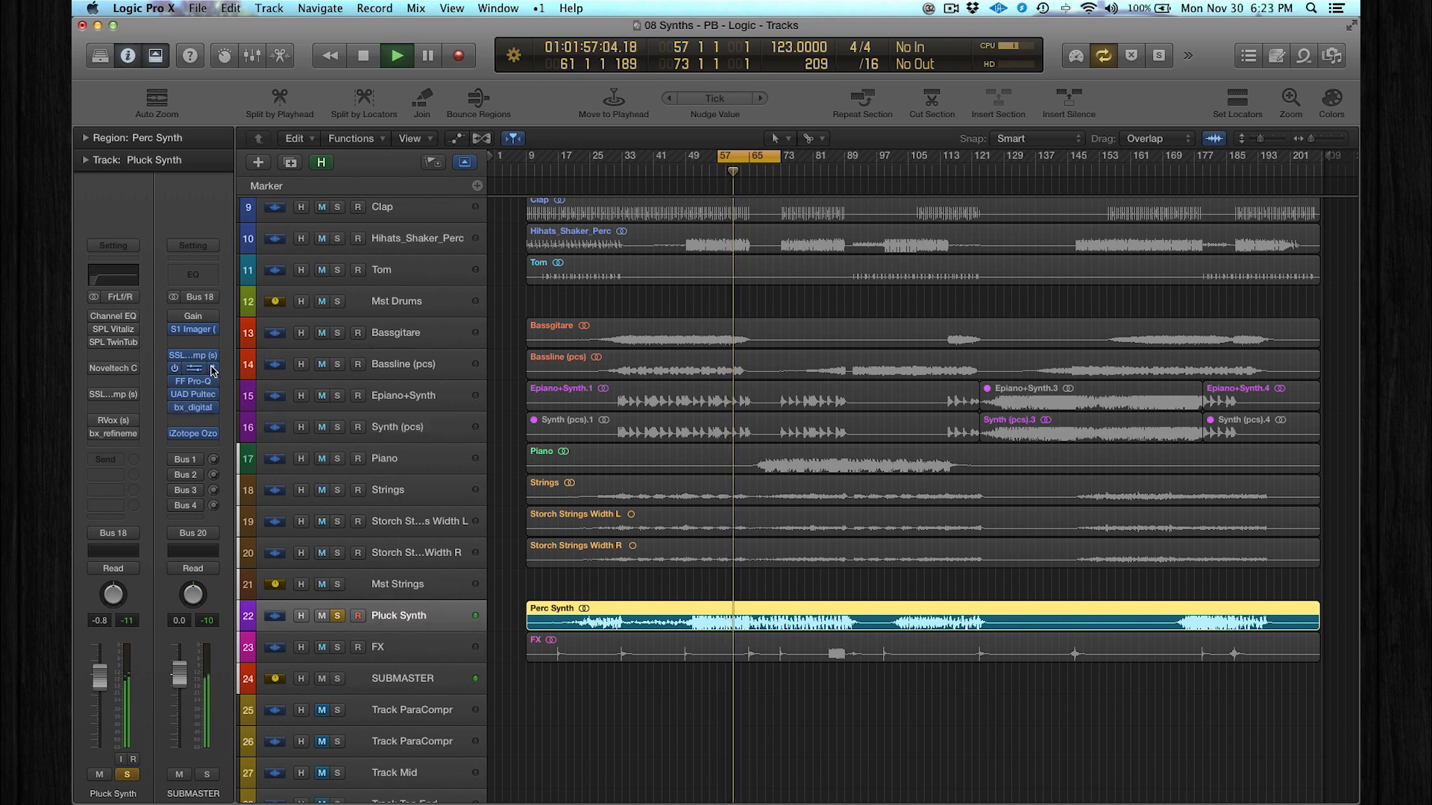
pyautogui.moveTo(193, 356)
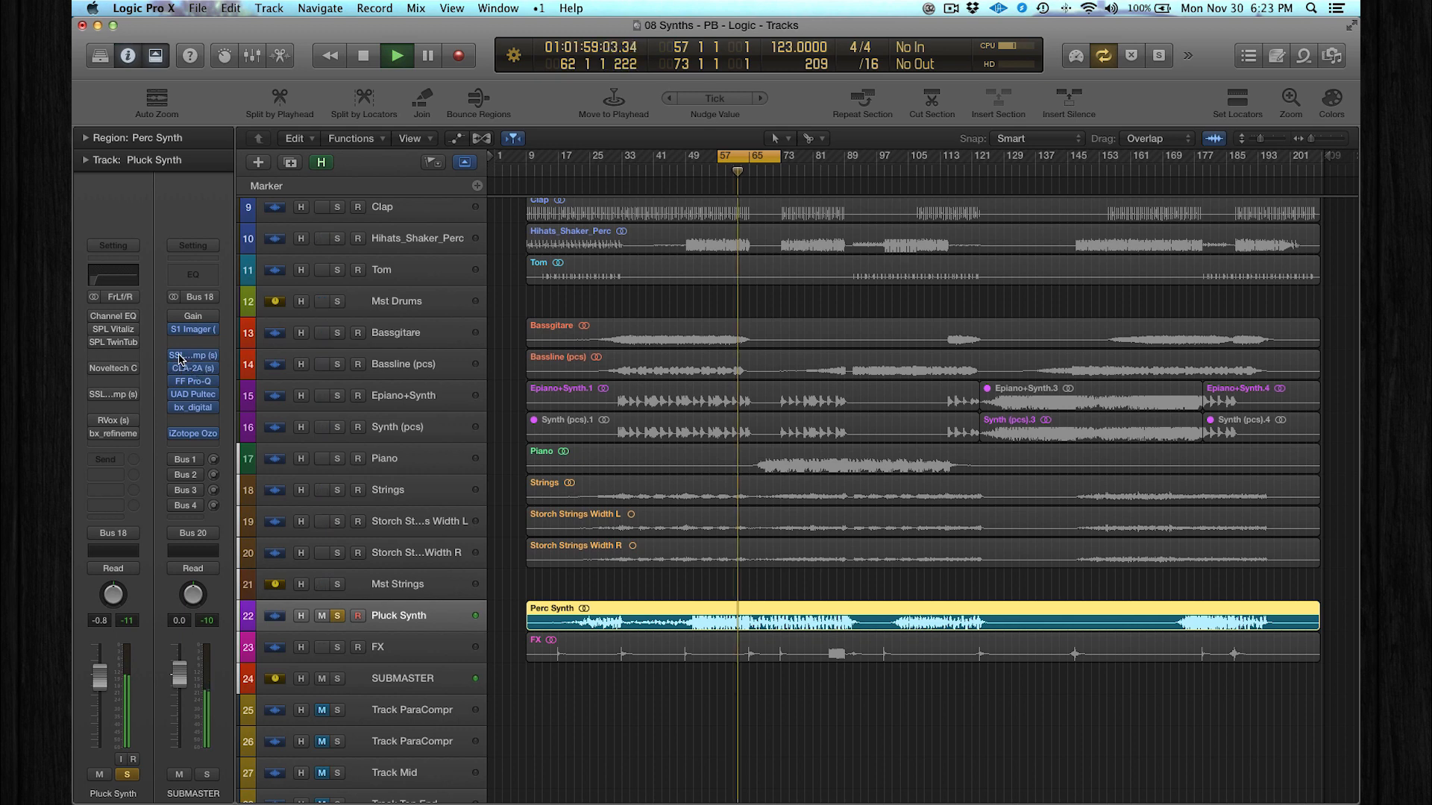
pyautogui.press('space')
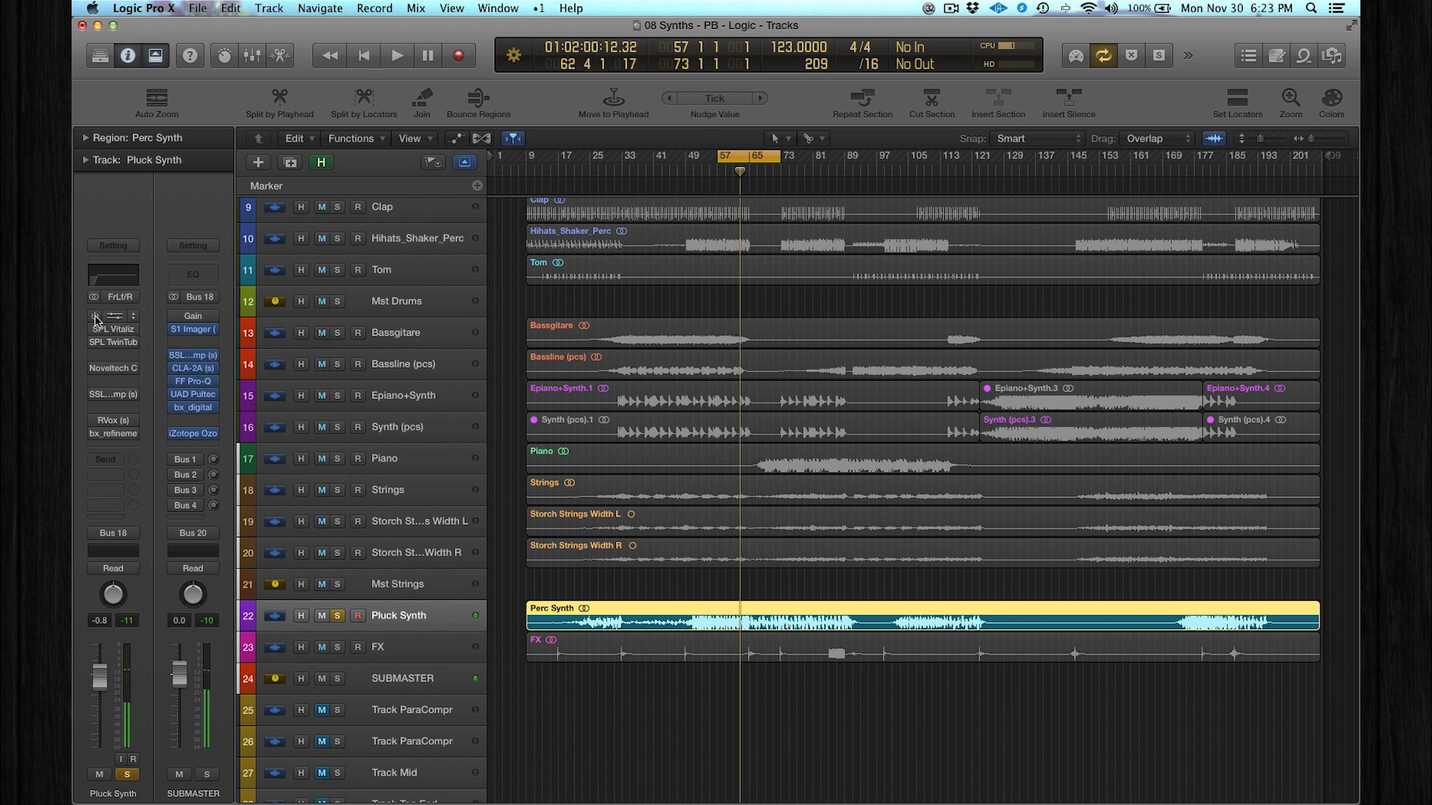
pyautogui.click(96, 318)
# Step: Check the Pluck Synth Channel EQ's 61 Hz low cut, then bring up the SPL Vitalizer
pyautogui.click(113, 319)
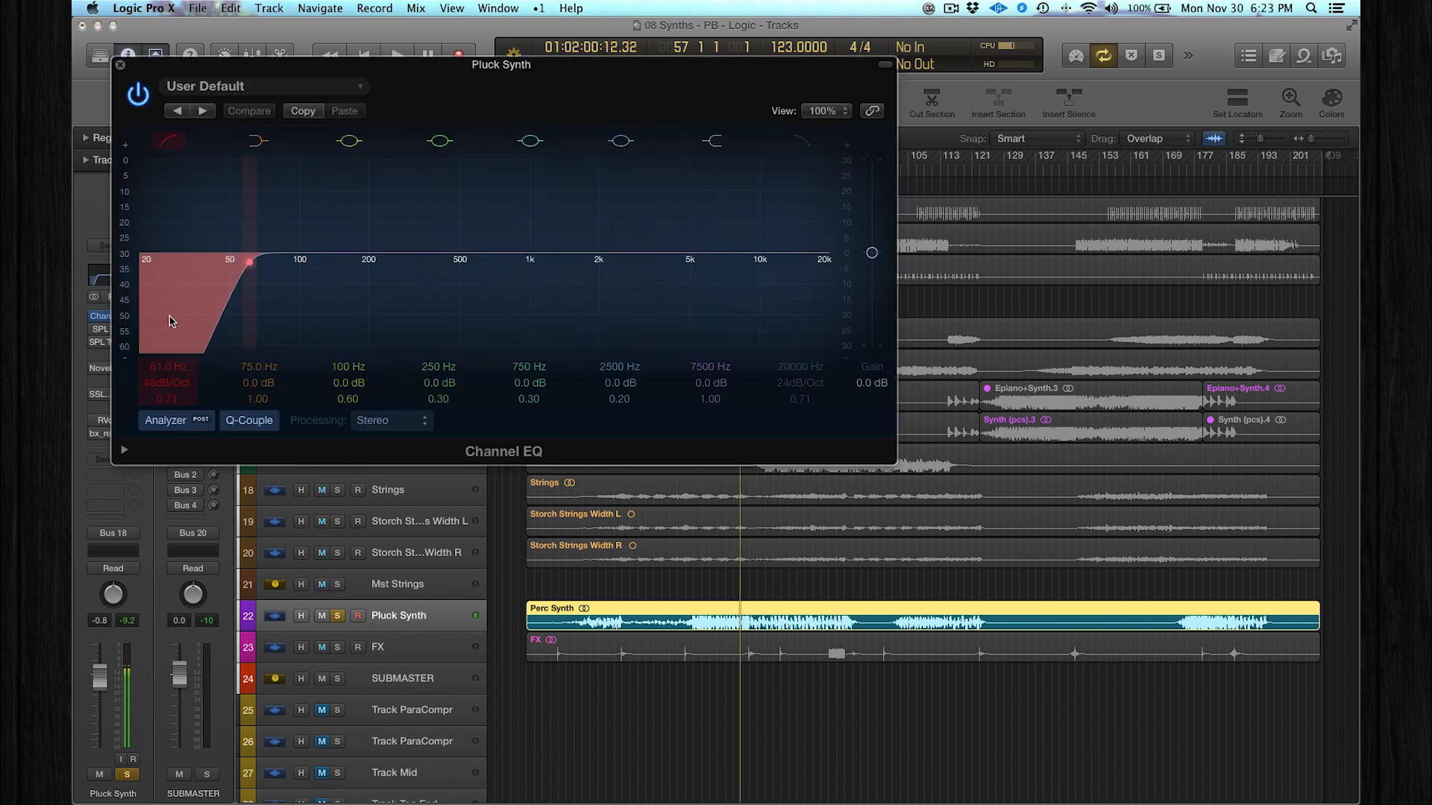
pyautogui.click(124, 66)
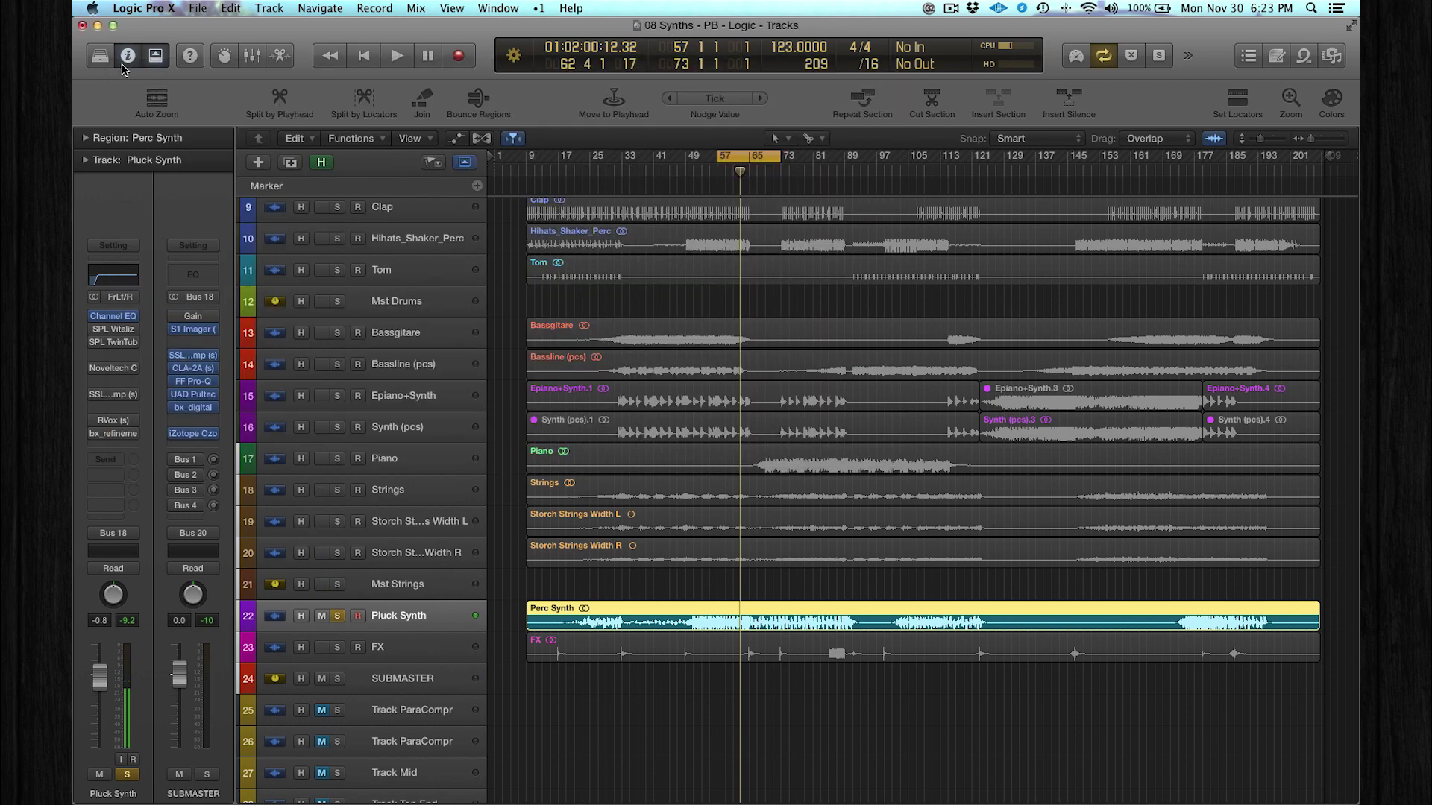
pyautogui.click(113, 331)
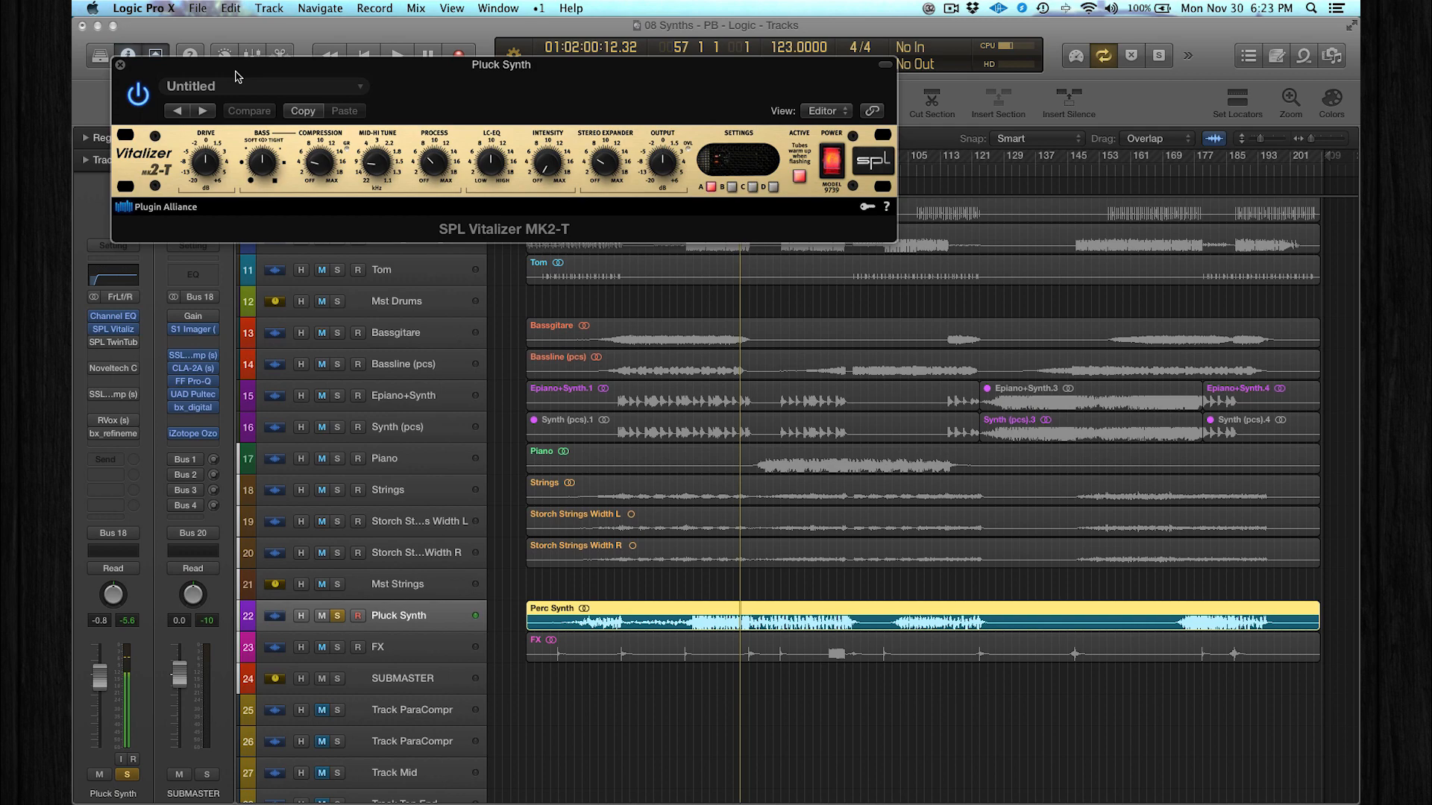
pyautogui.moveTo(241, 65); pyautogui.dragTo(510, 248)
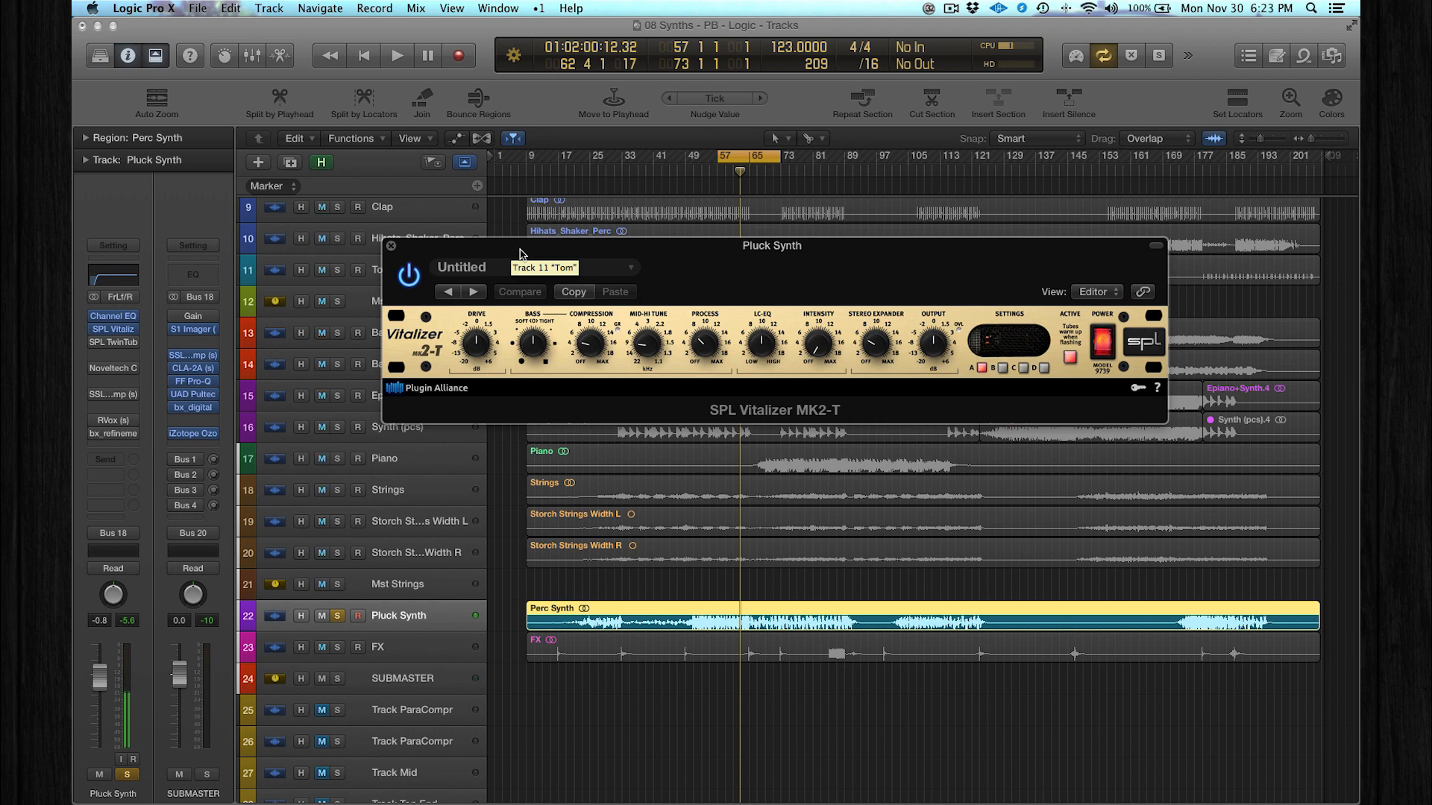
# Step: Audition the SPL Vitalizer bypassed and active, and retune its mid-hi setting slightly
pyautogui.press('space')
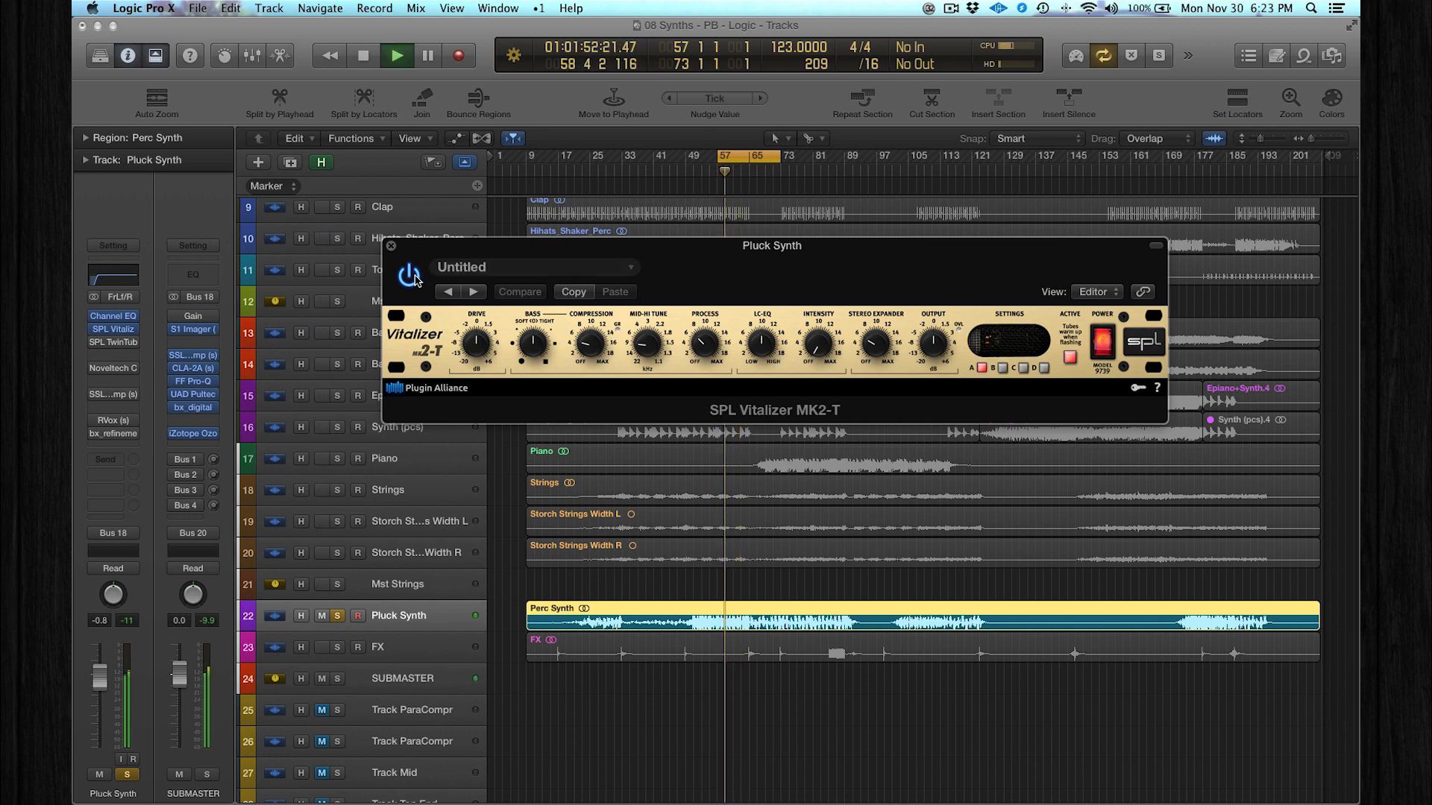
pyautogui.click(410, 273)
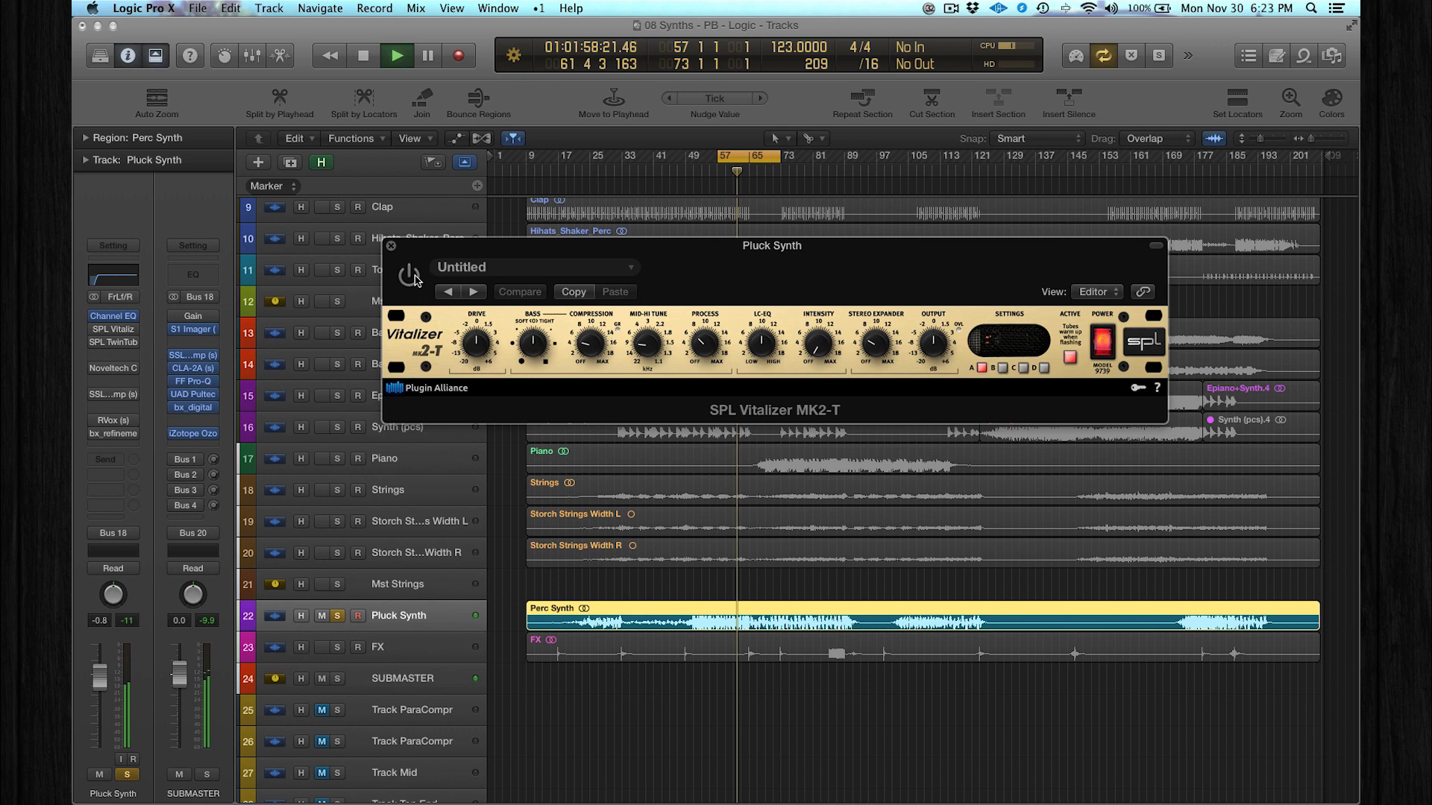
pyautogui.click(409, 273)
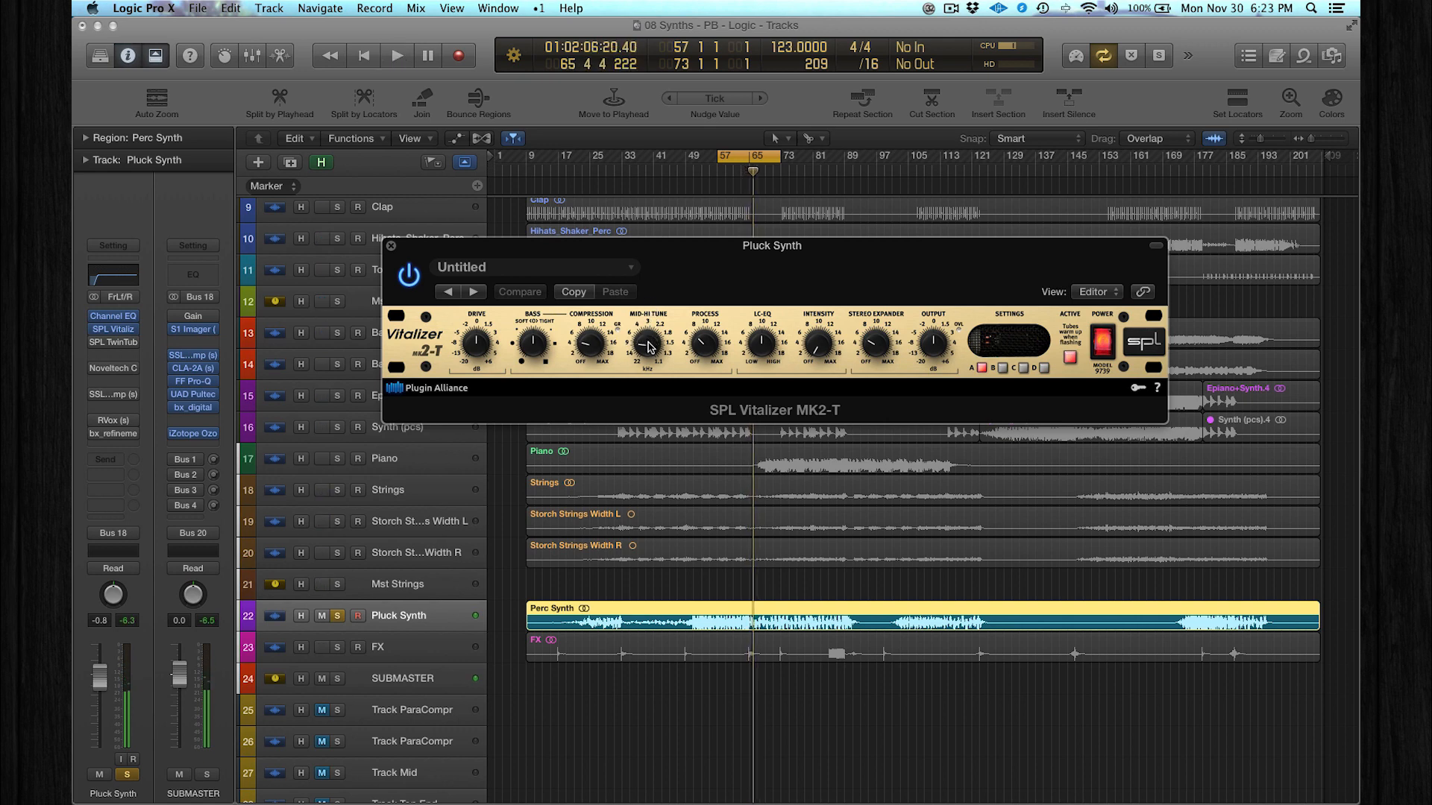
pyautogui.moveTo(649, 346); pyautogui.dragTo(651, 335)
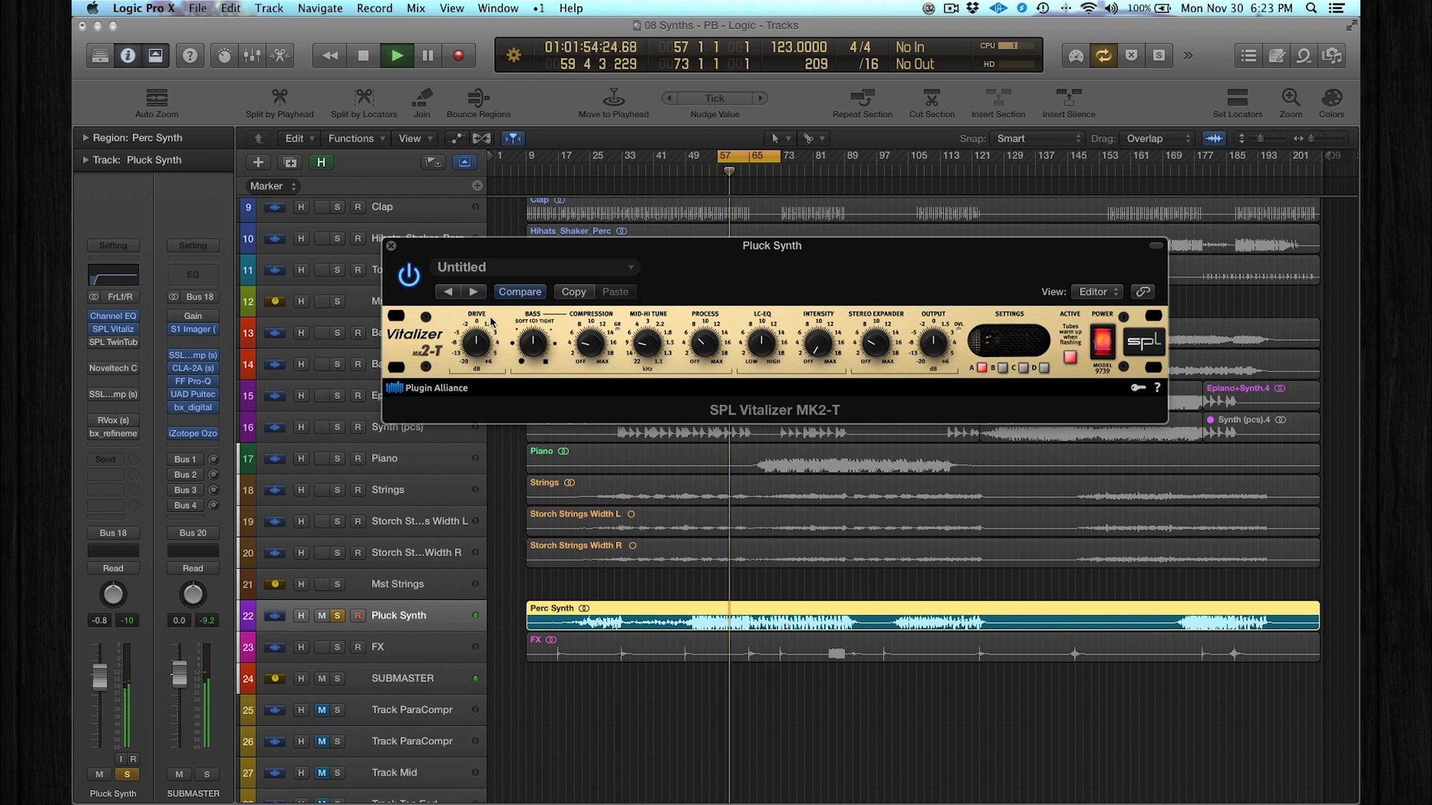
# Step: Close the Vitalizer and bring up the SPL TwinTube on Pluck Synth
pyautogui.press('space')
pyautogui.click(392, 248)
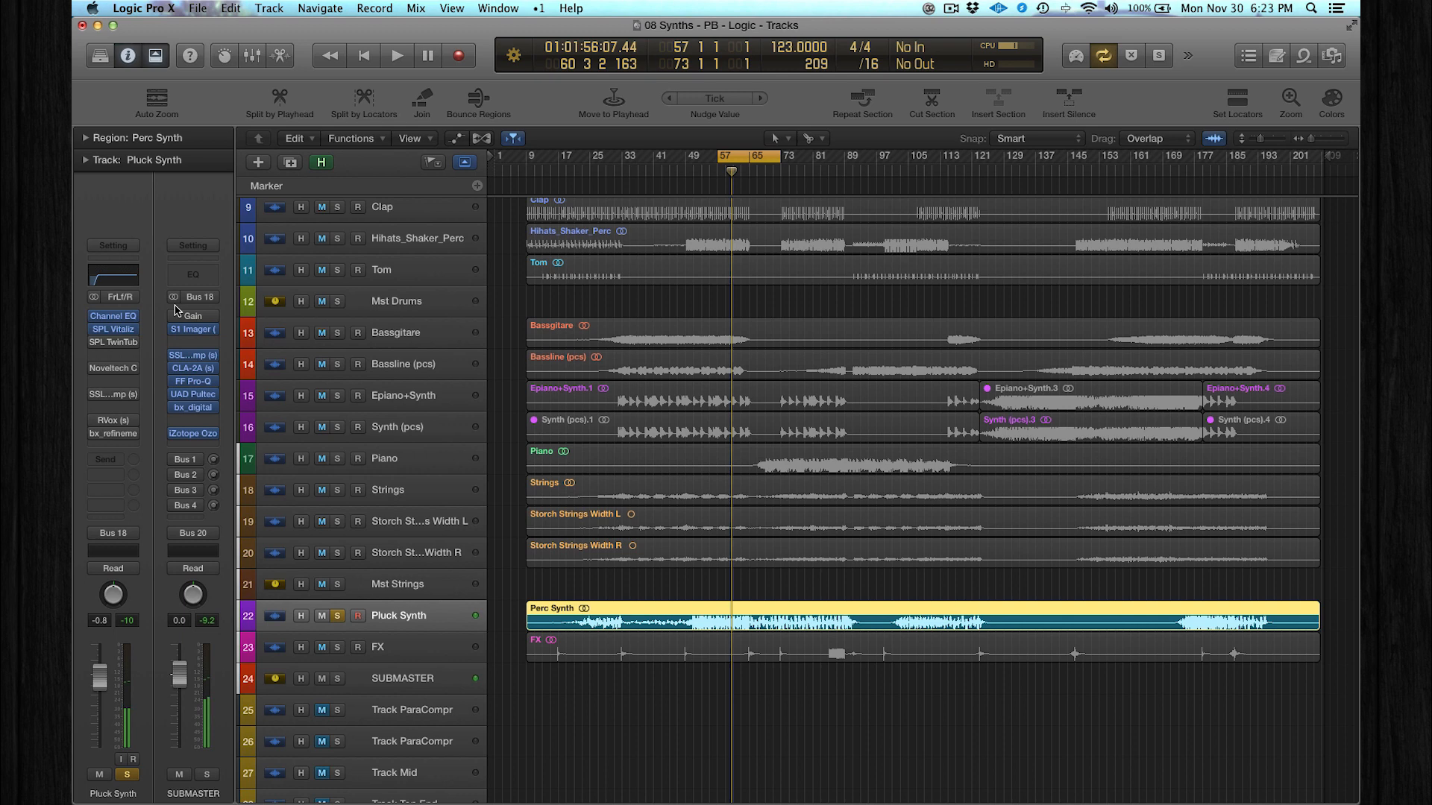
pyautogui.click(111, 347)
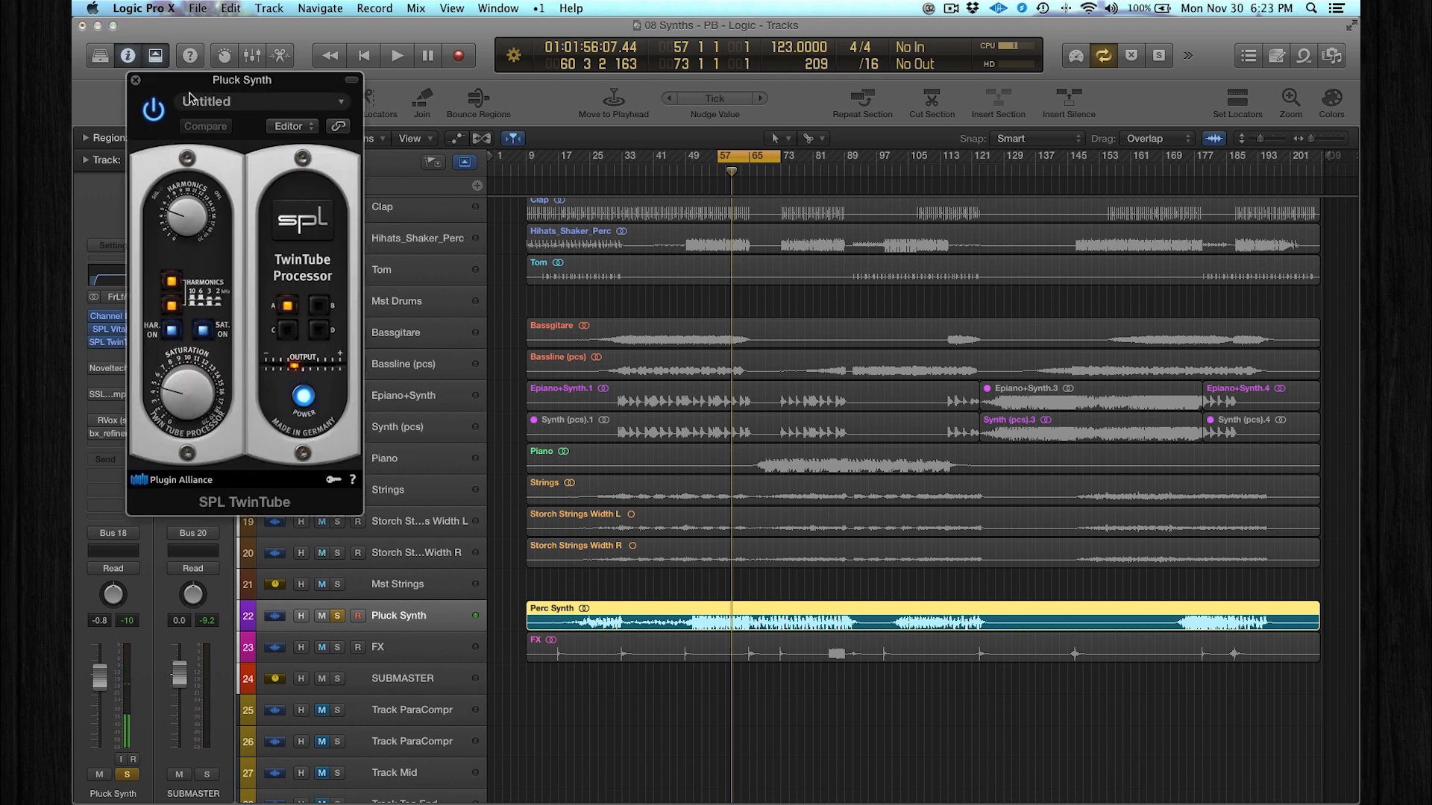
pyautogui.moveTo(194, 88); pyautogui.dragTo(477, 103)
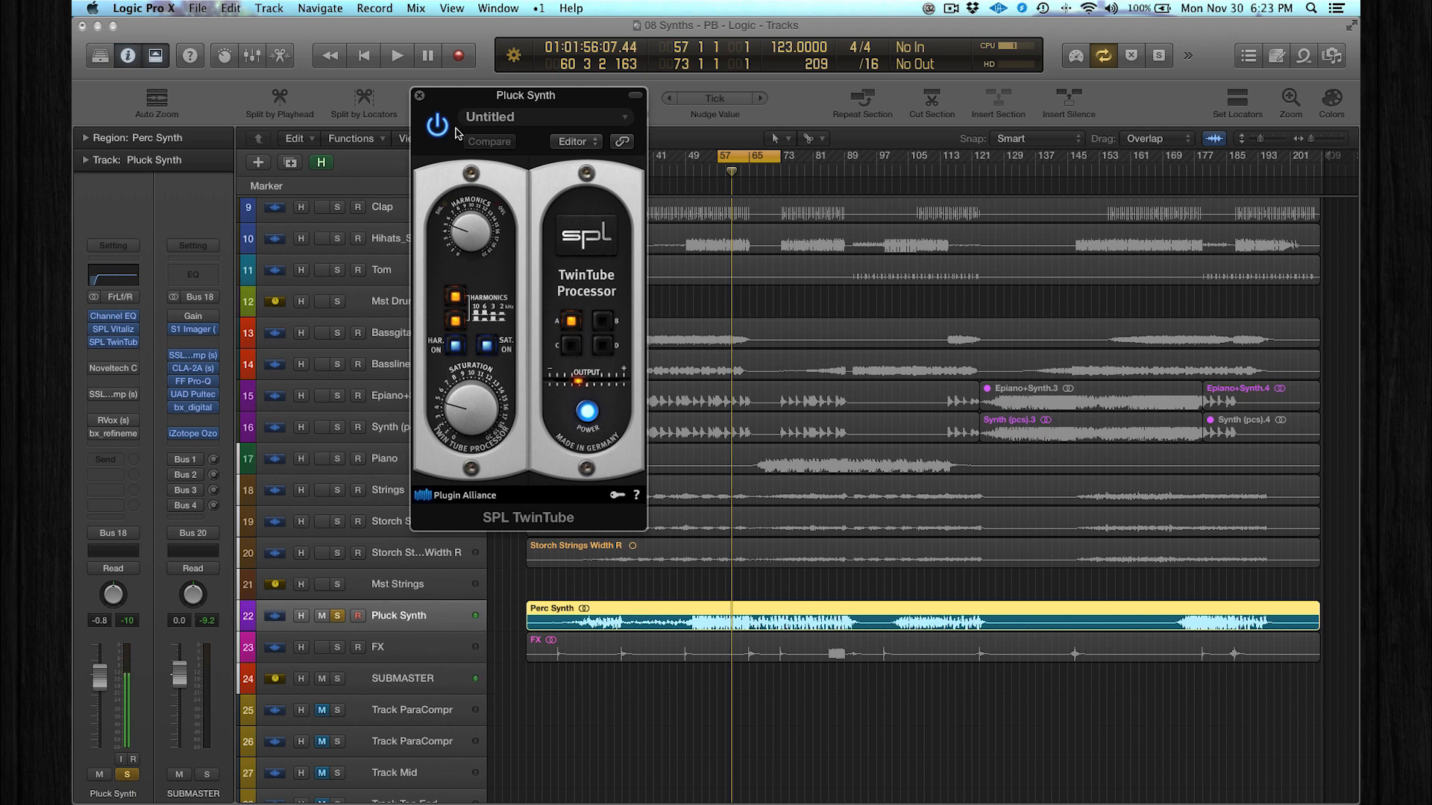
# Step: Audition the SPL TwinTube during playback, then close it and stop
pyautogui.press('space')
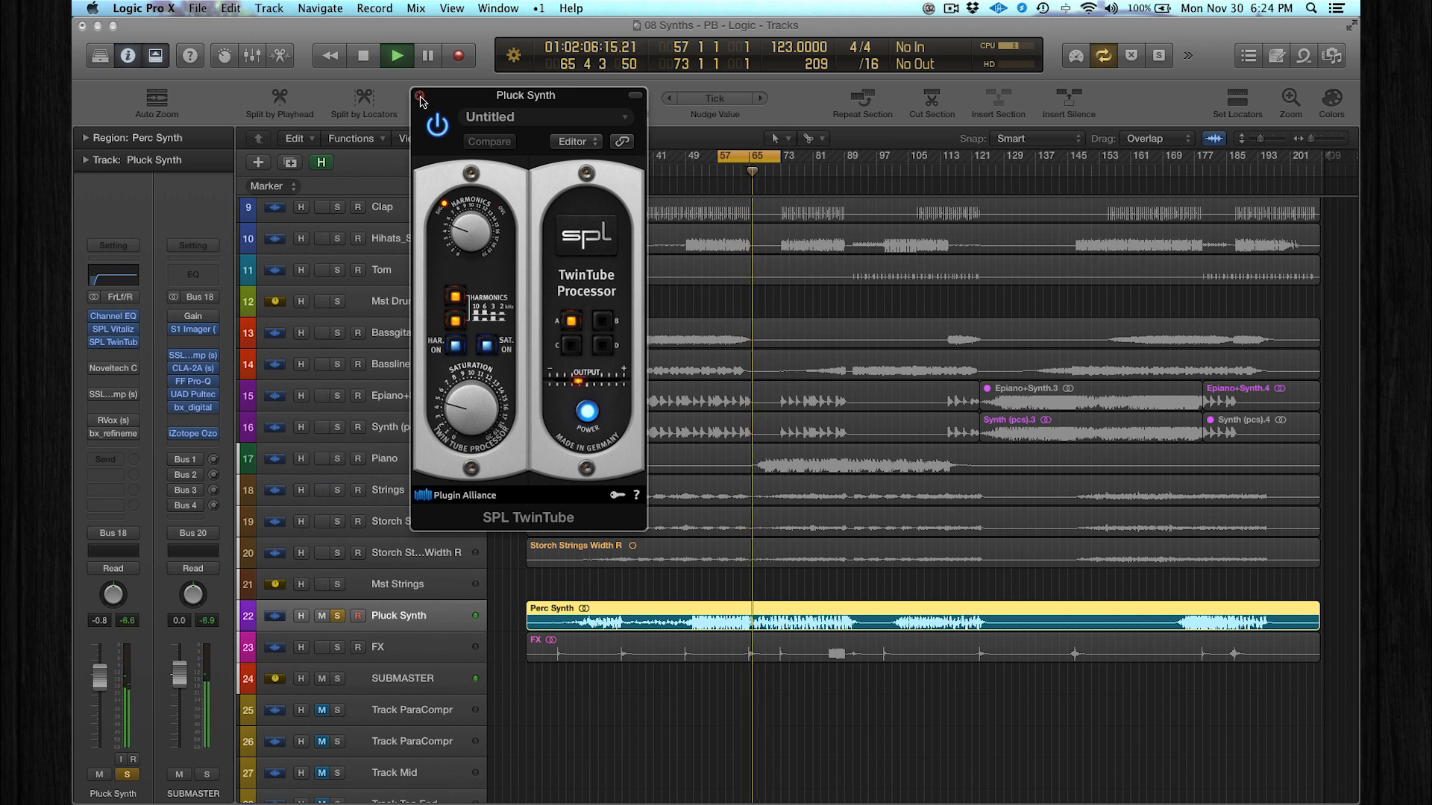
pyautogui.click(422, 101)
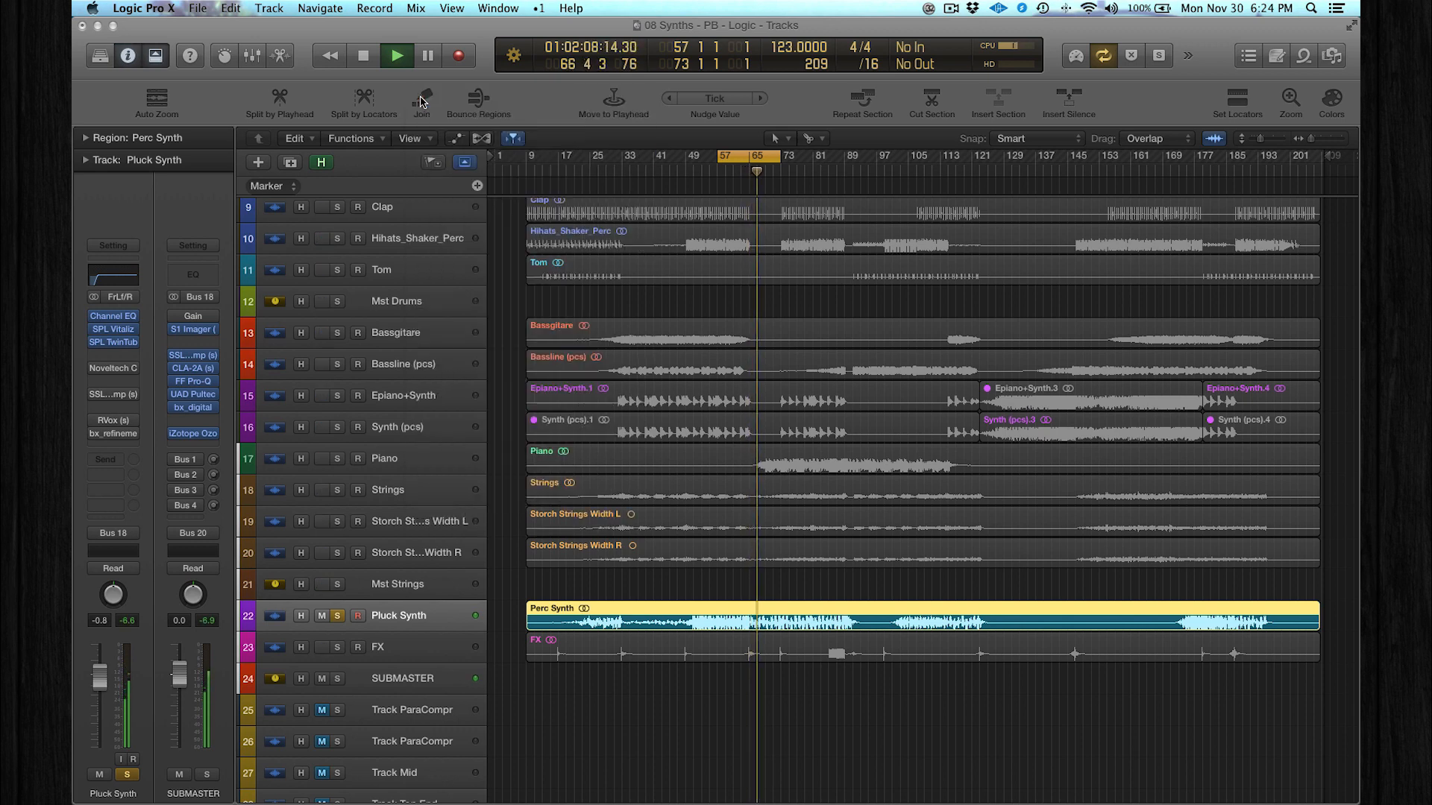
pyautogui.press('space')
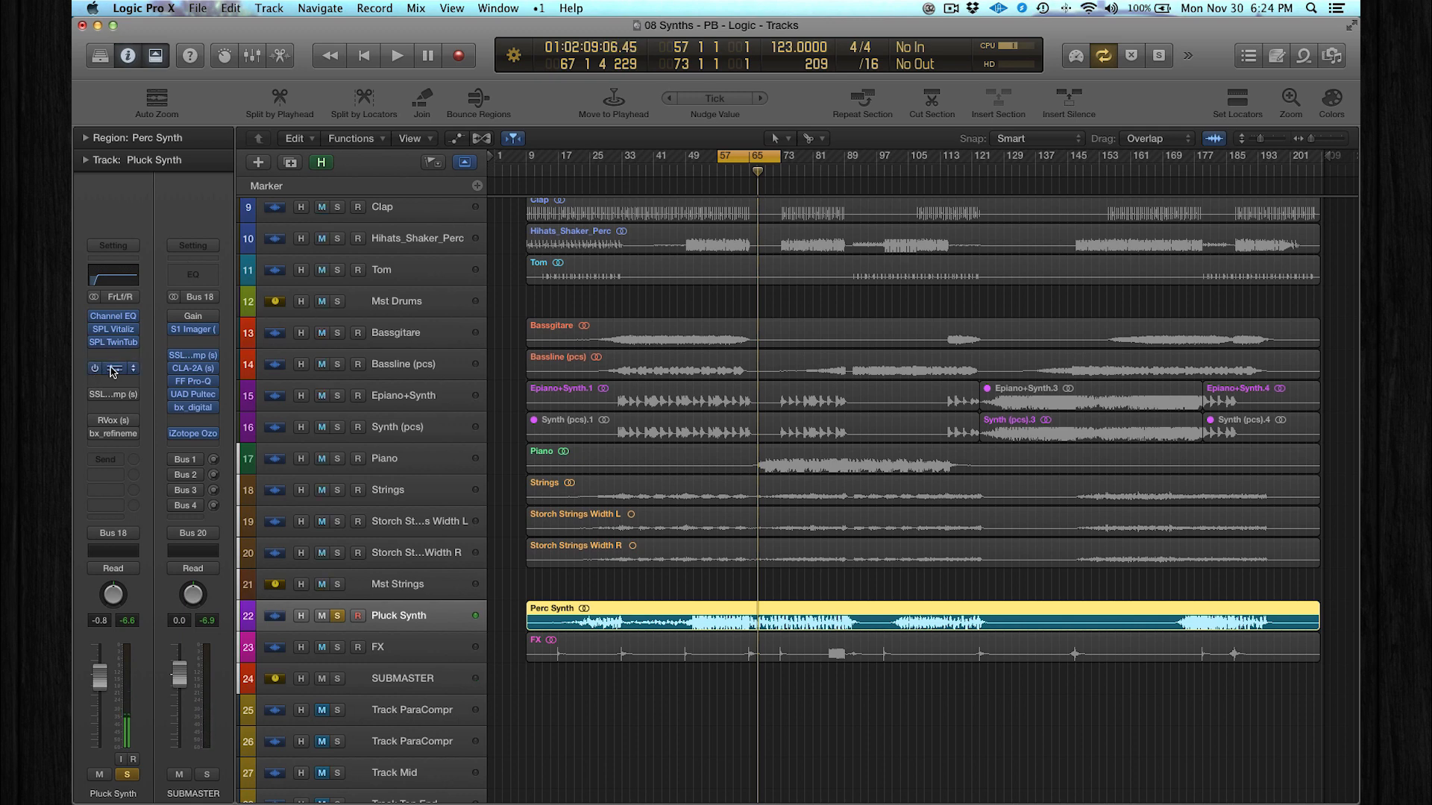
# Step: Shorten the cycle to end at bar 65 and arrange the SSLComp and Noveltech Character windows side by side
pyautogui.click(114, 370)
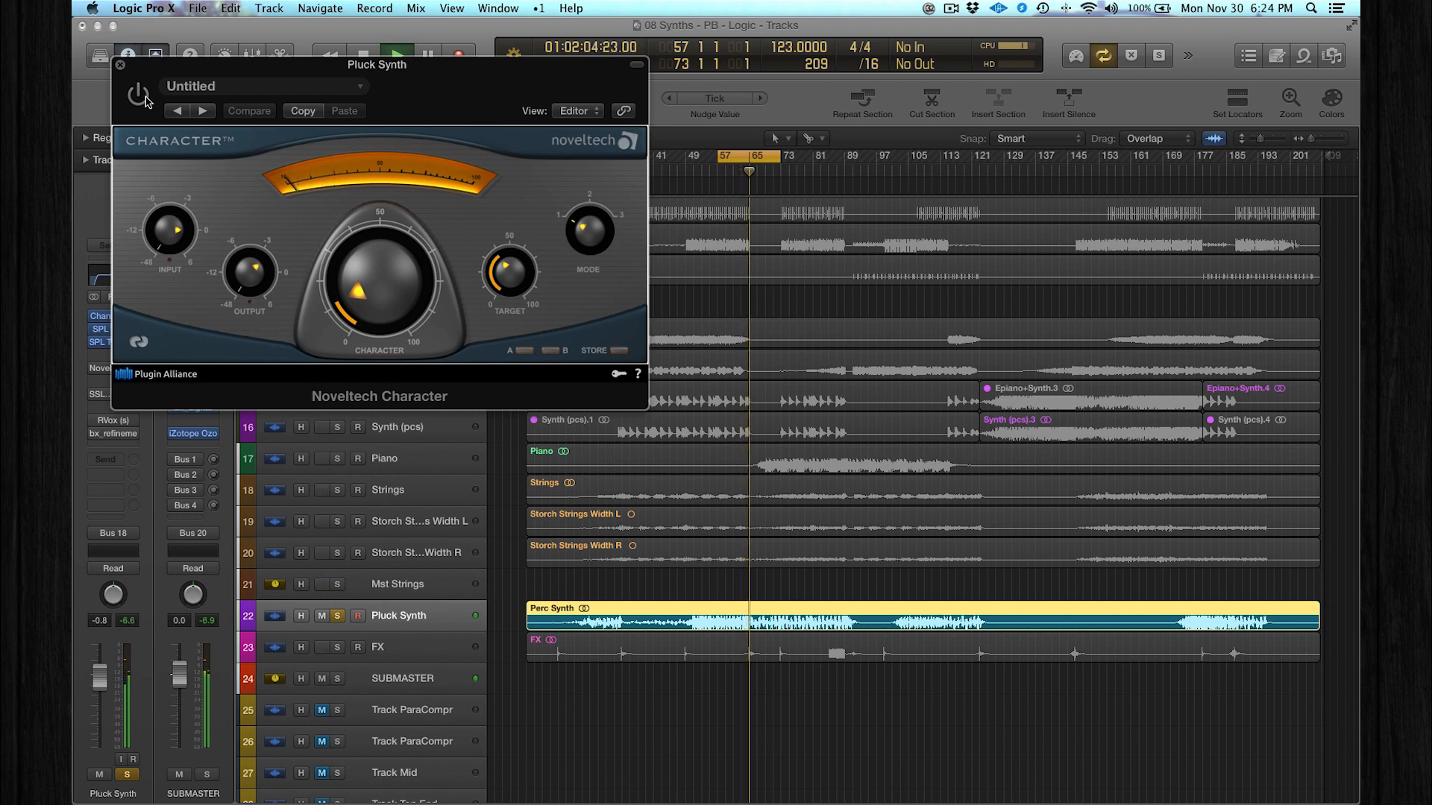
pyautogui.click(120, 64)
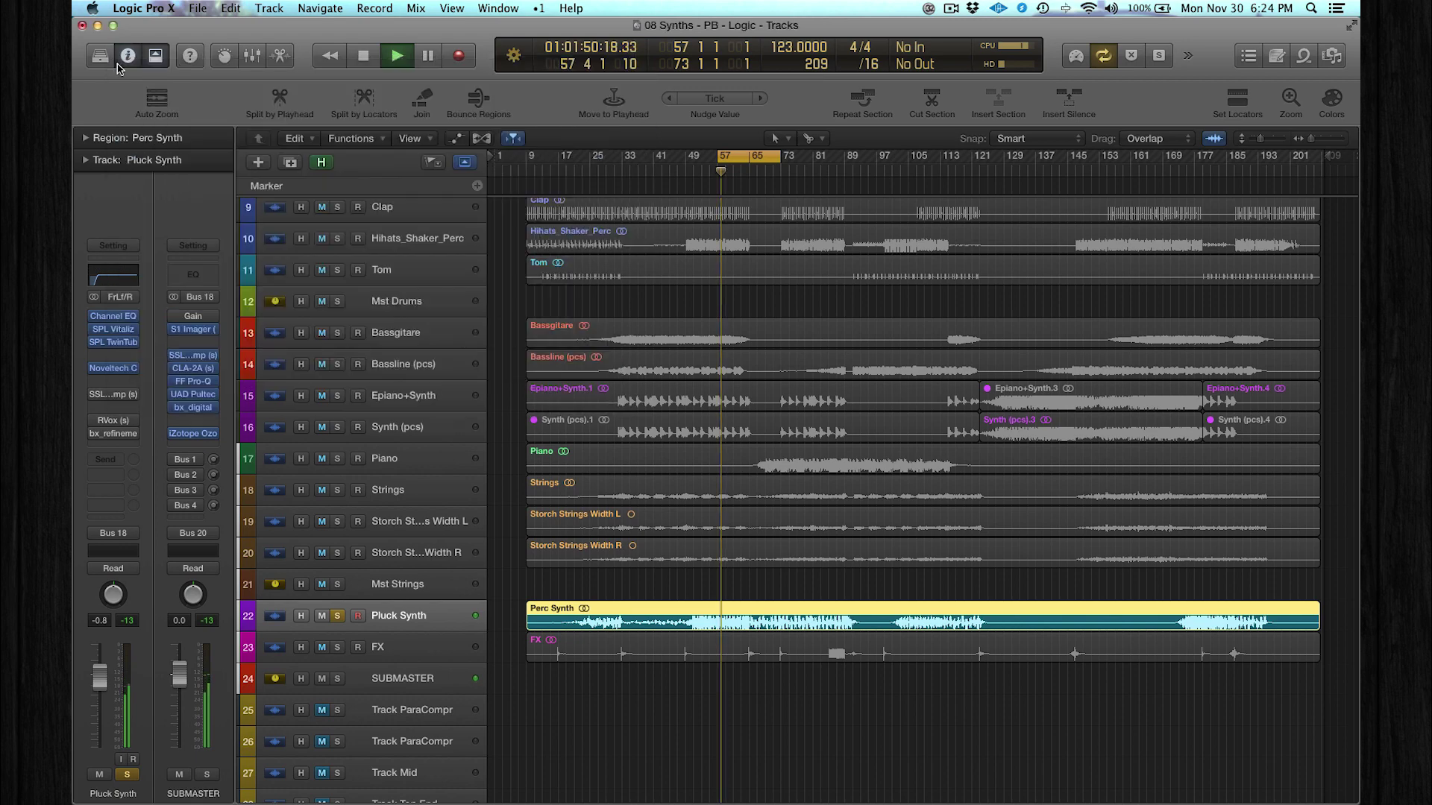
pyautogui.click(112, 398)
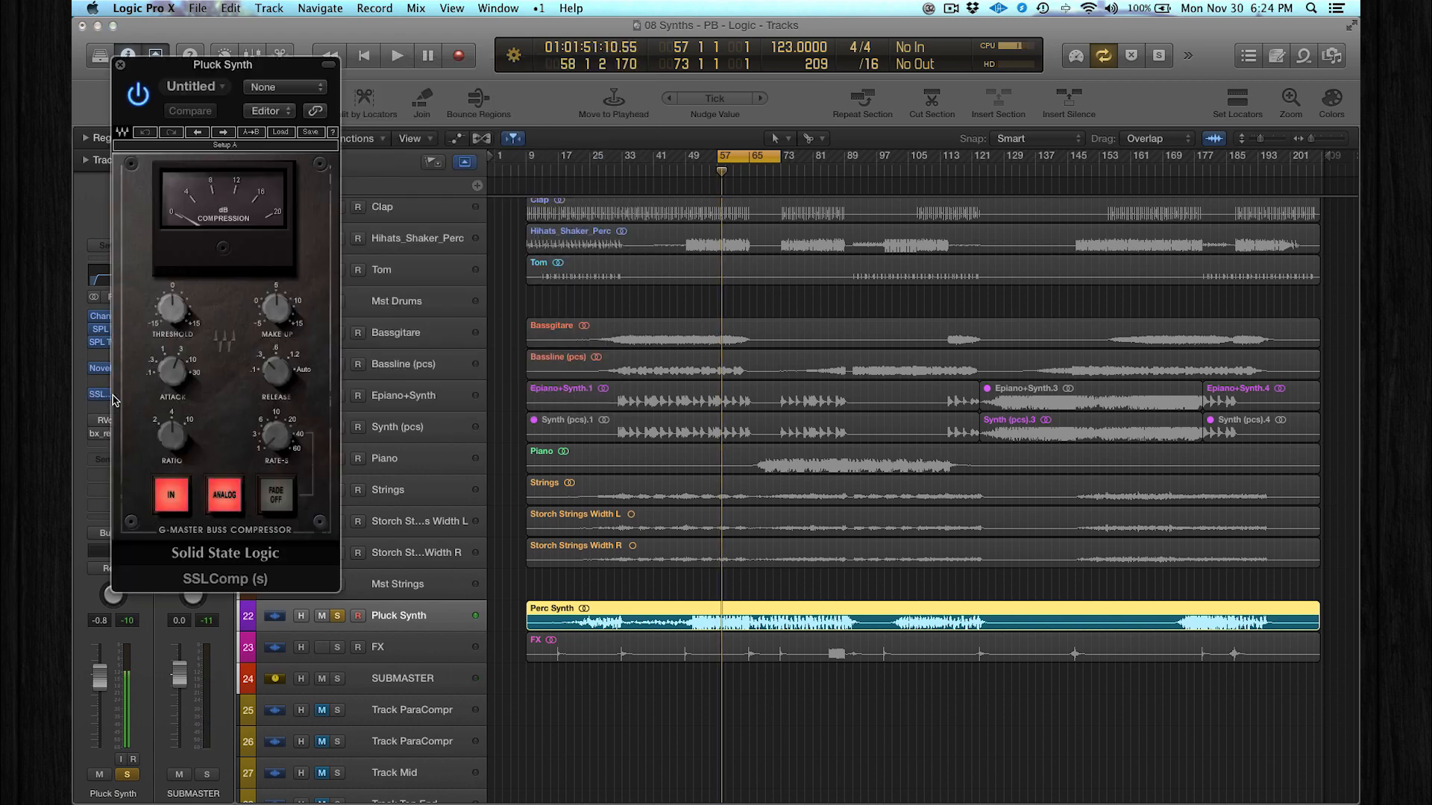
pyautogui.moveTo(766, 157); pyautogui.dragTo(748, 164)
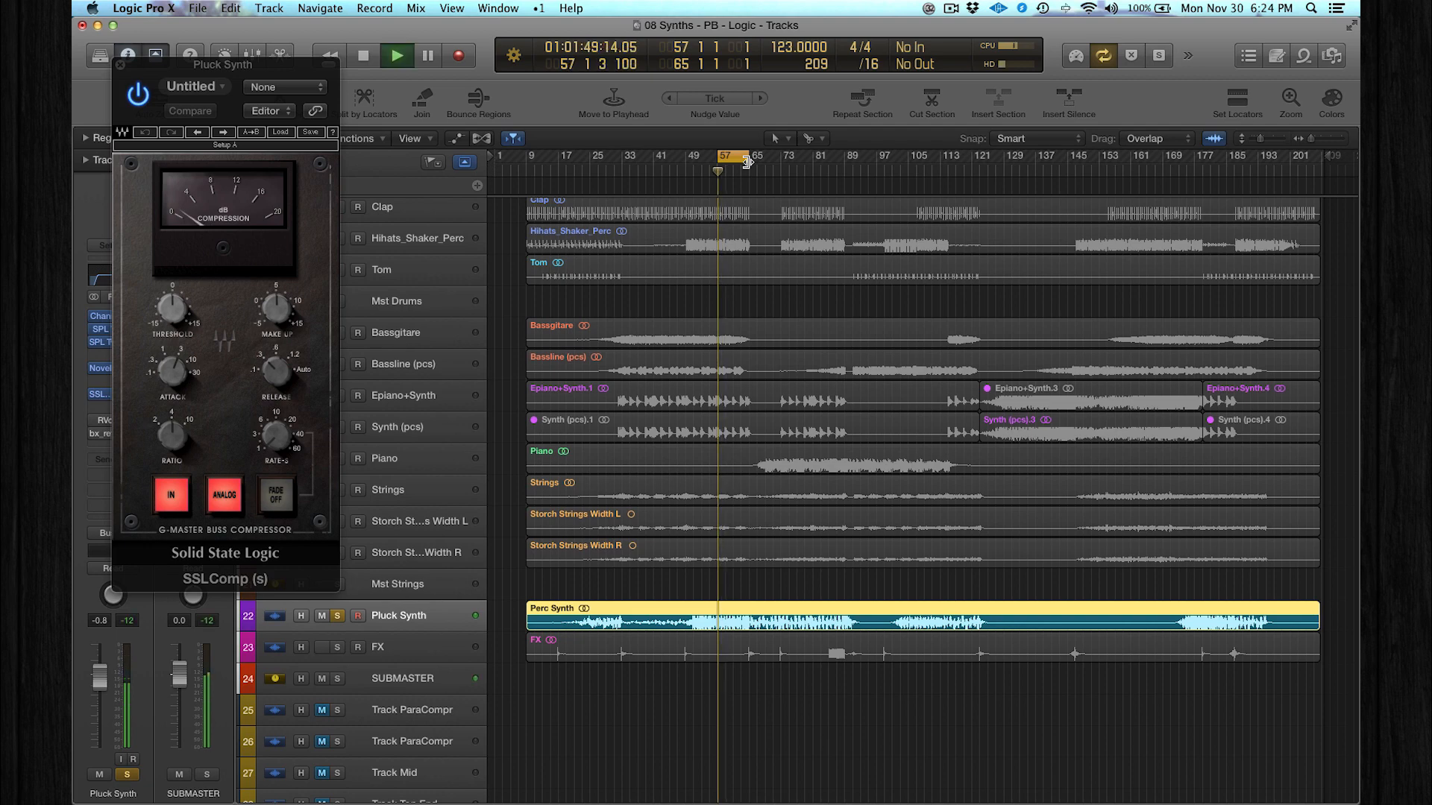
pyautogui.moveTo(300, 72); pyautogui.dragTo(406, 49)
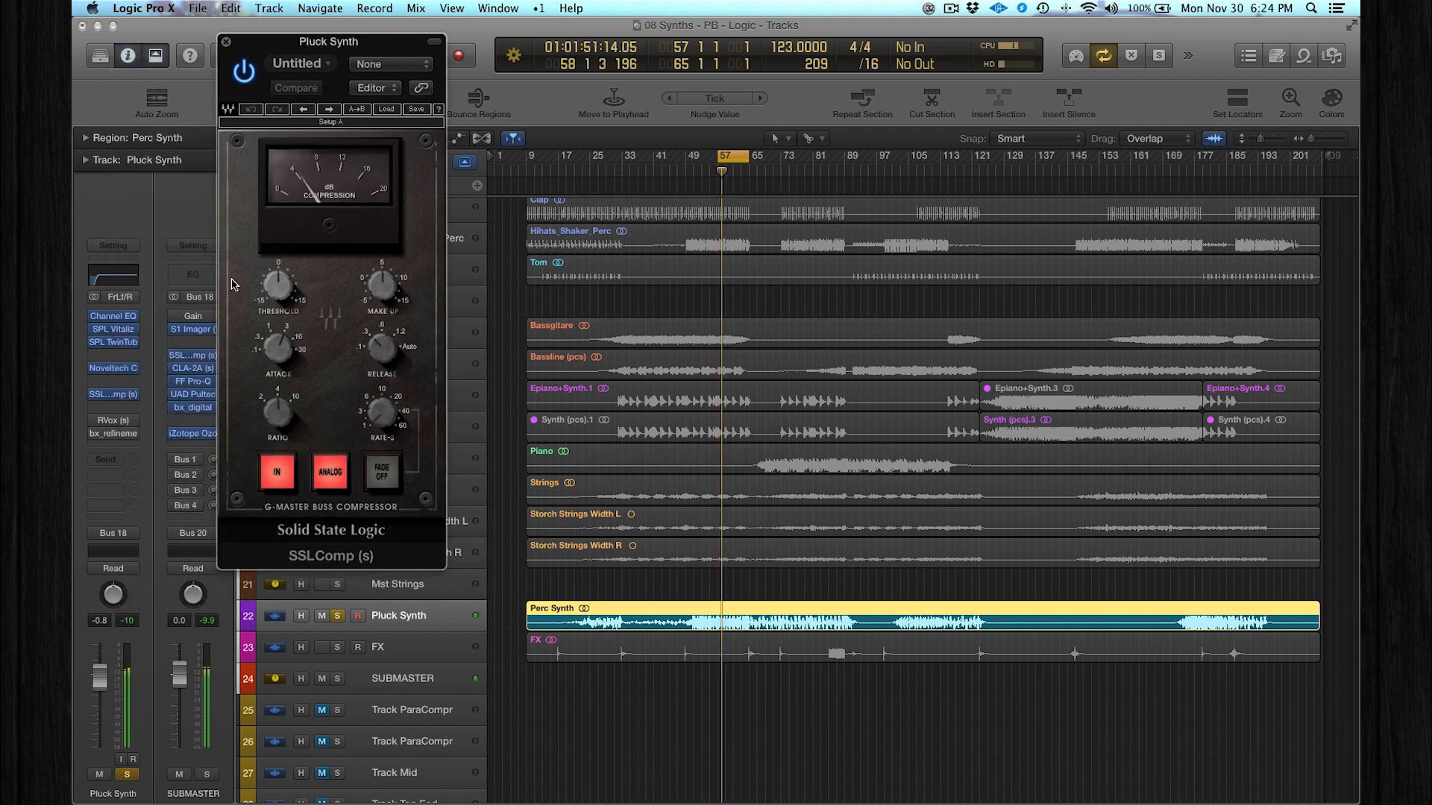
pyautogui.click(113, 369)
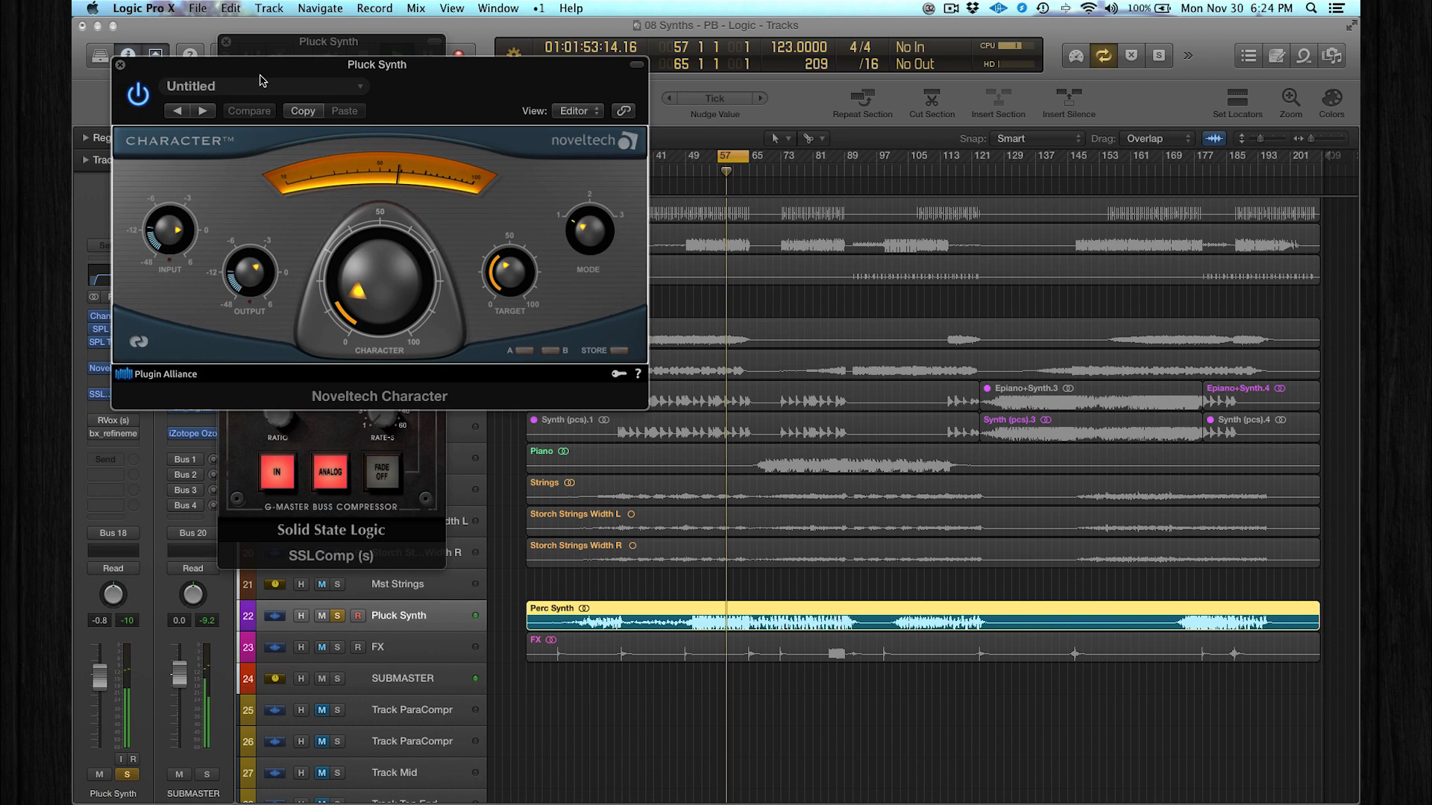
pyautogui.moveTo(280, 67); pyautogui.dragTo(821, 245)
# Step: Audition Noveltech Character and SSLComp bypassed and re-enabled, then close both windows
pyautogui.click(683, 269)
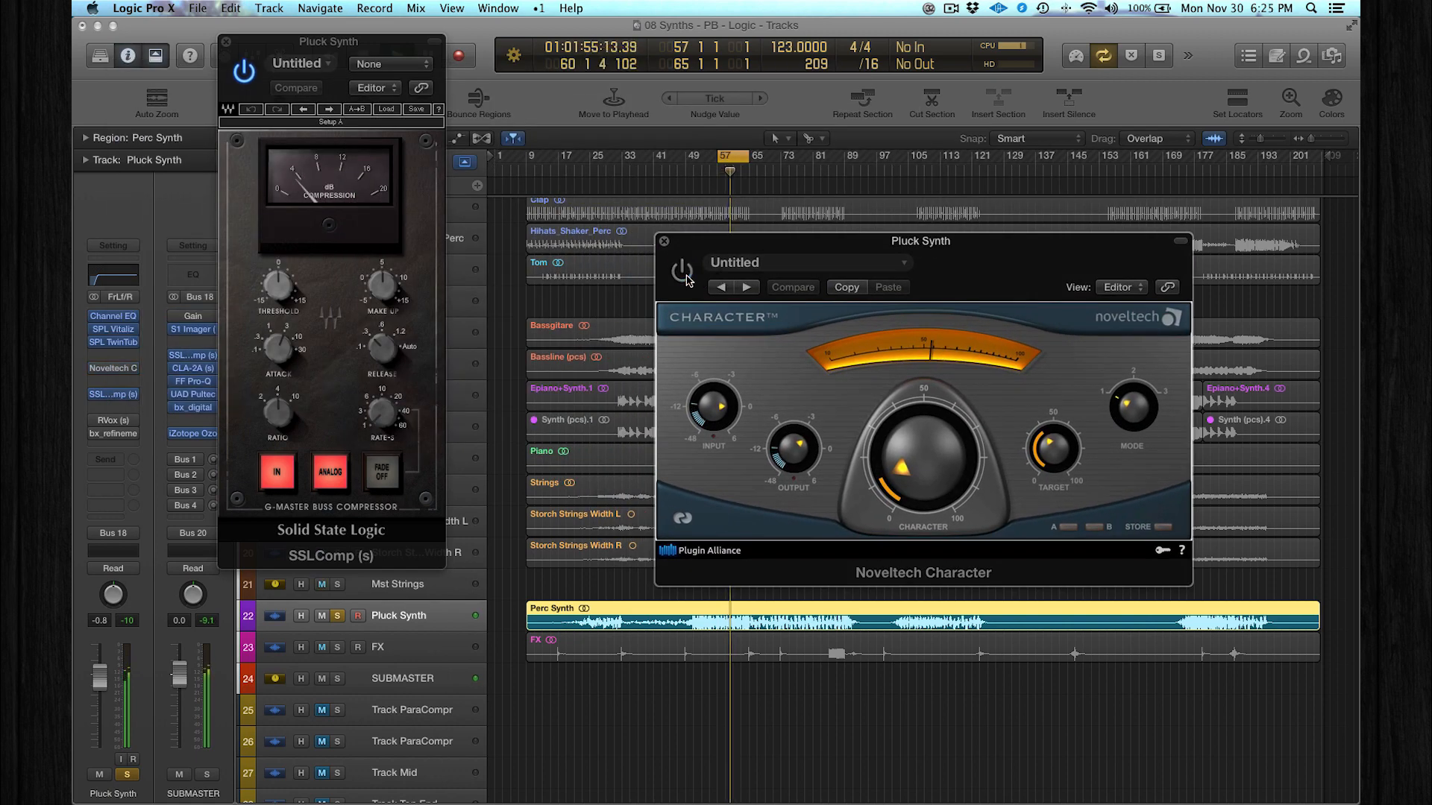
pyautogui.click(247, 73)
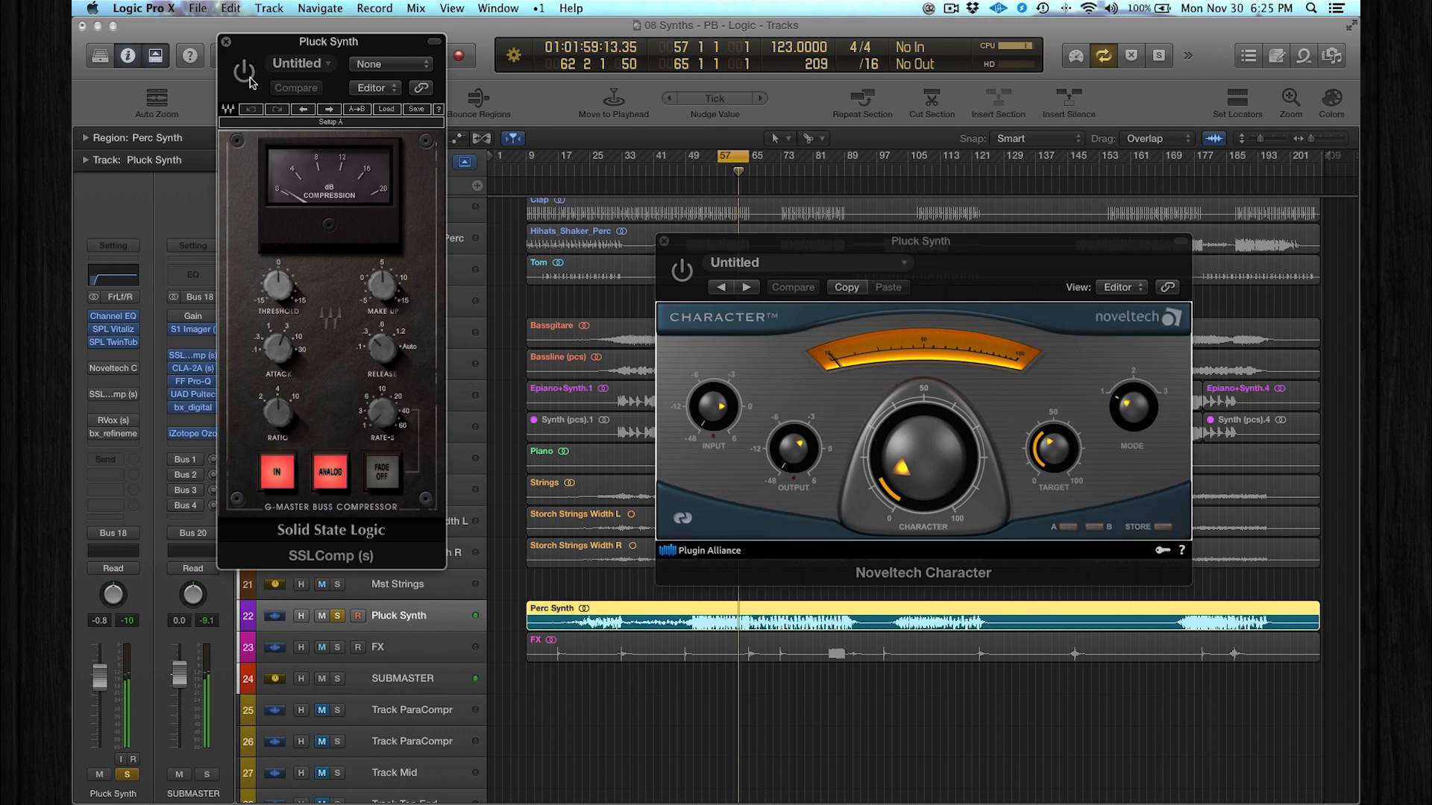
pyautogui.click(246, 72)
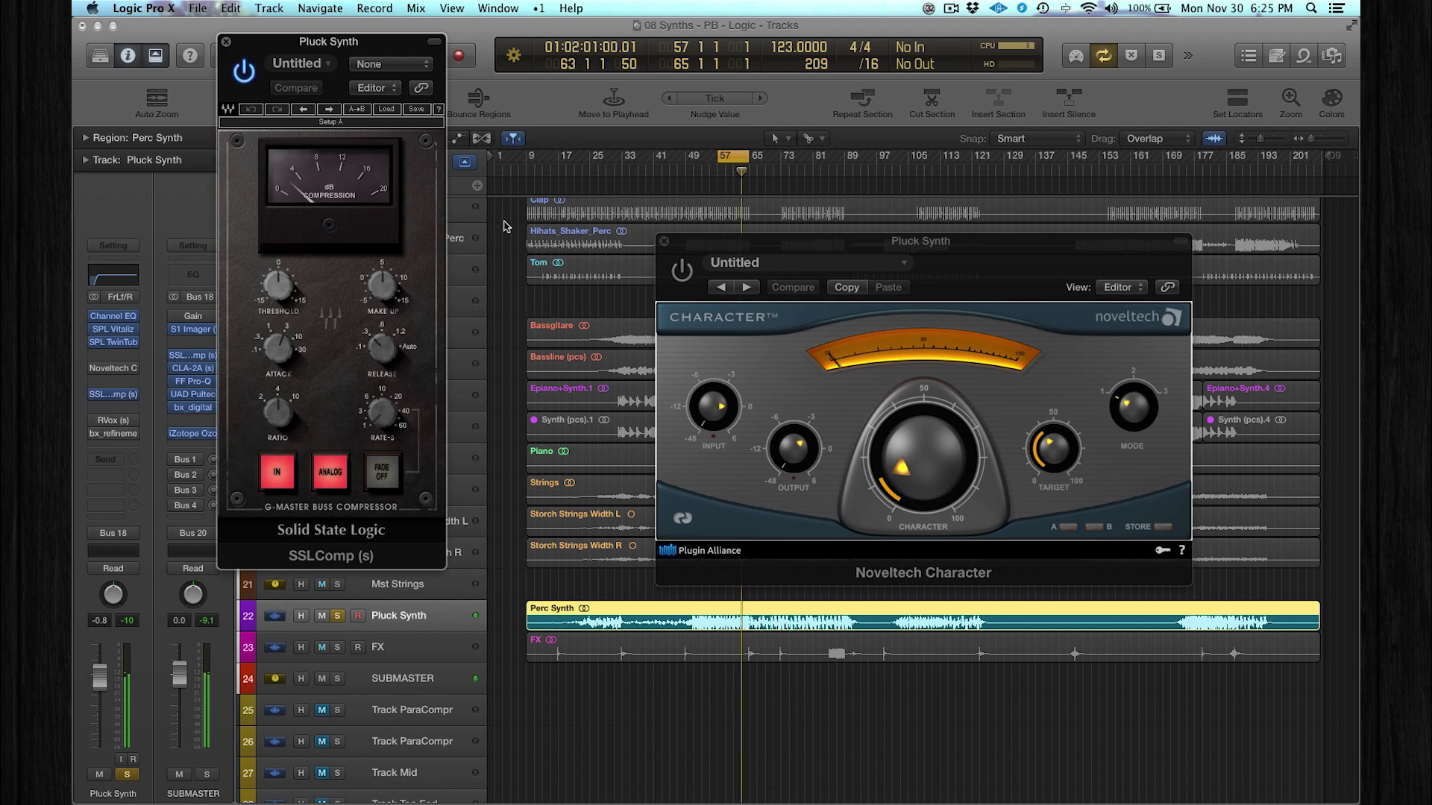
pyautogui.click(682, 274)
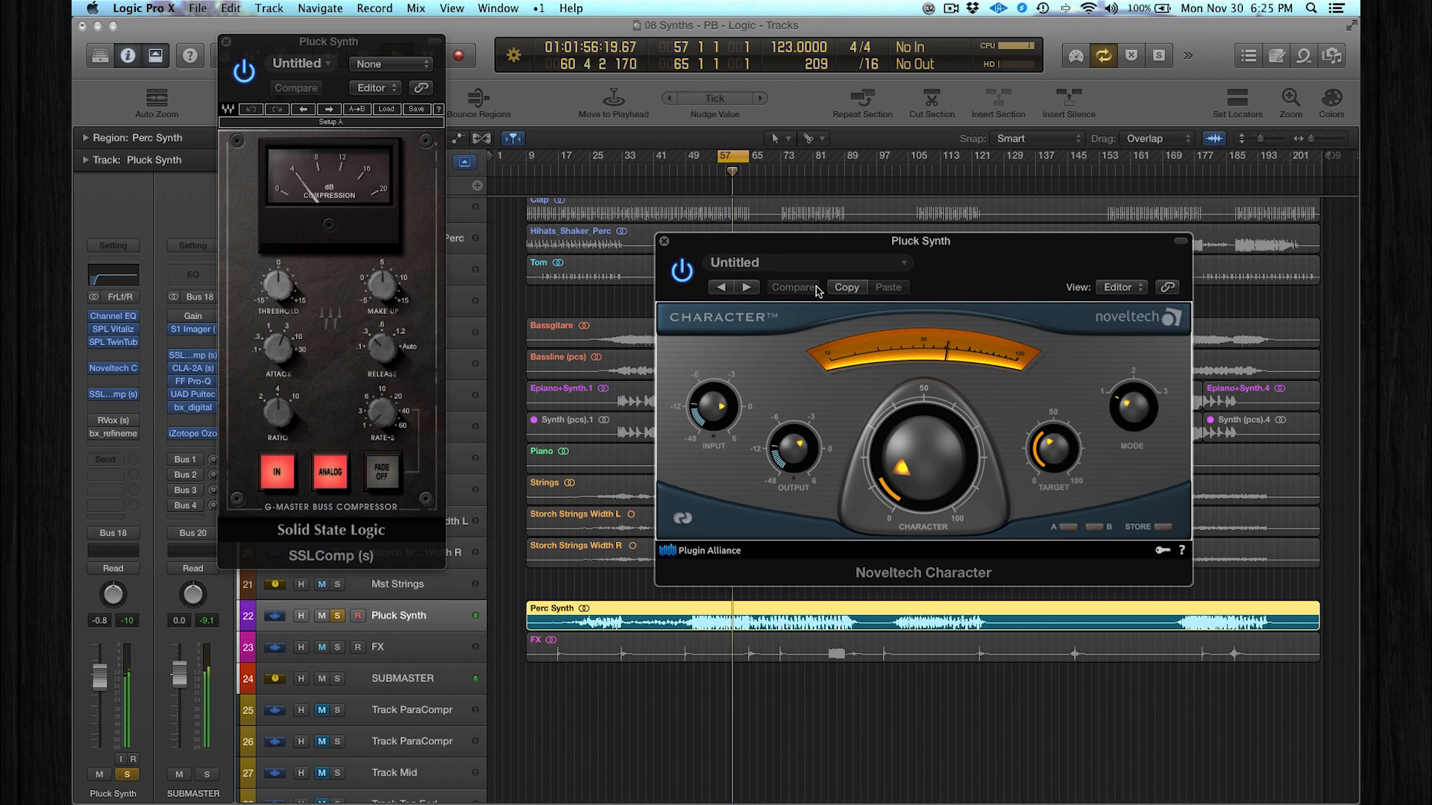
pyautogui.click(669, 244)
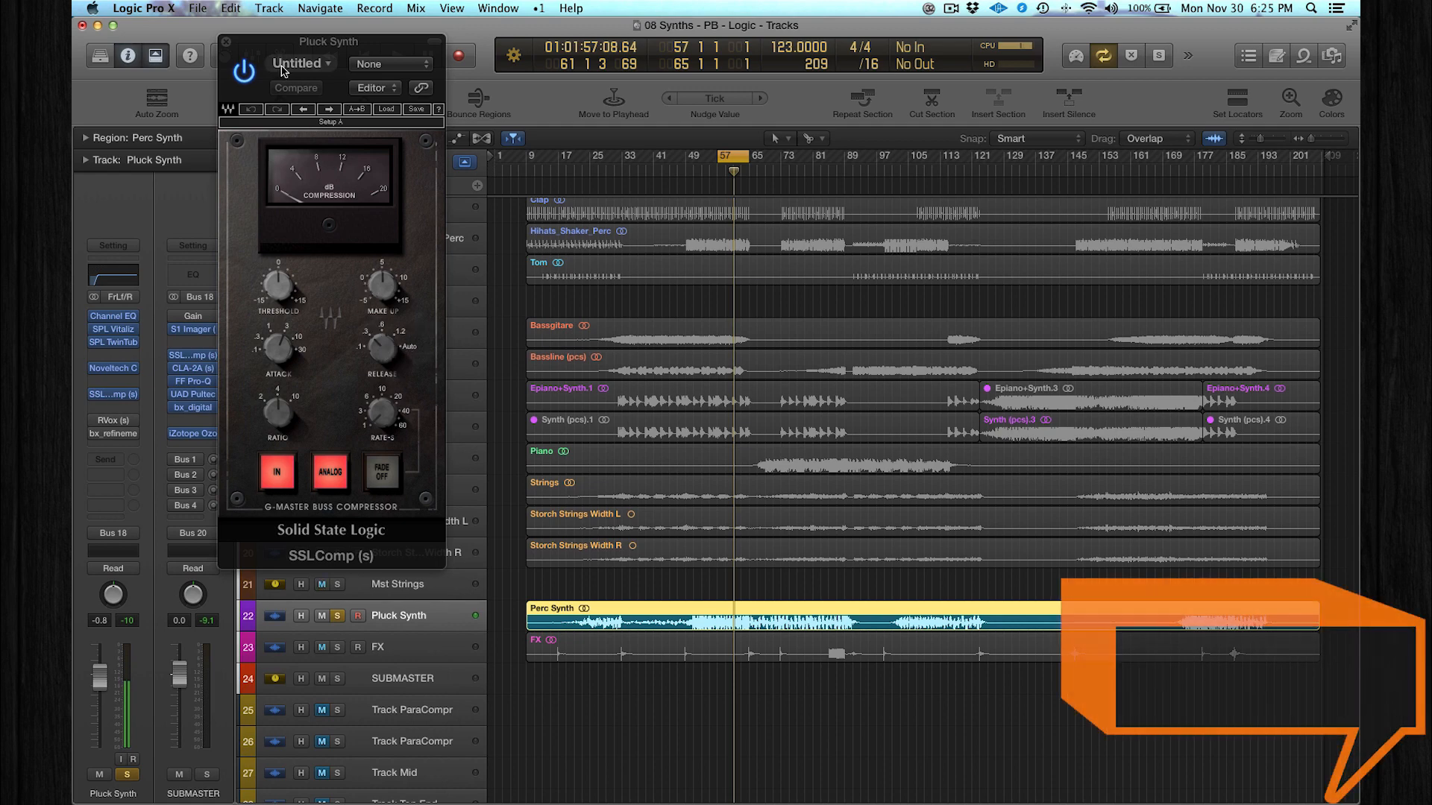
pyautogui.click(228, 46)
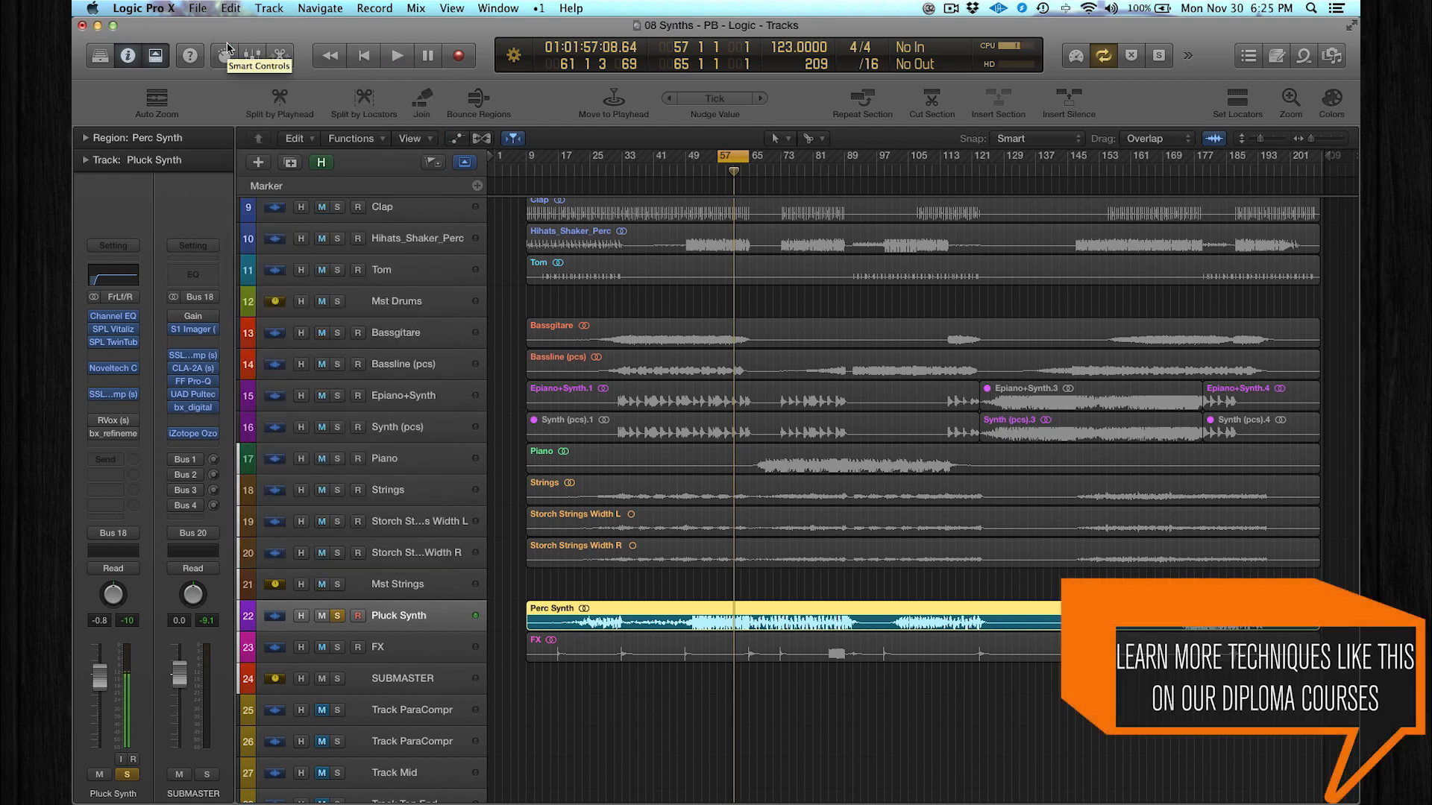
pyautogui.press('m')
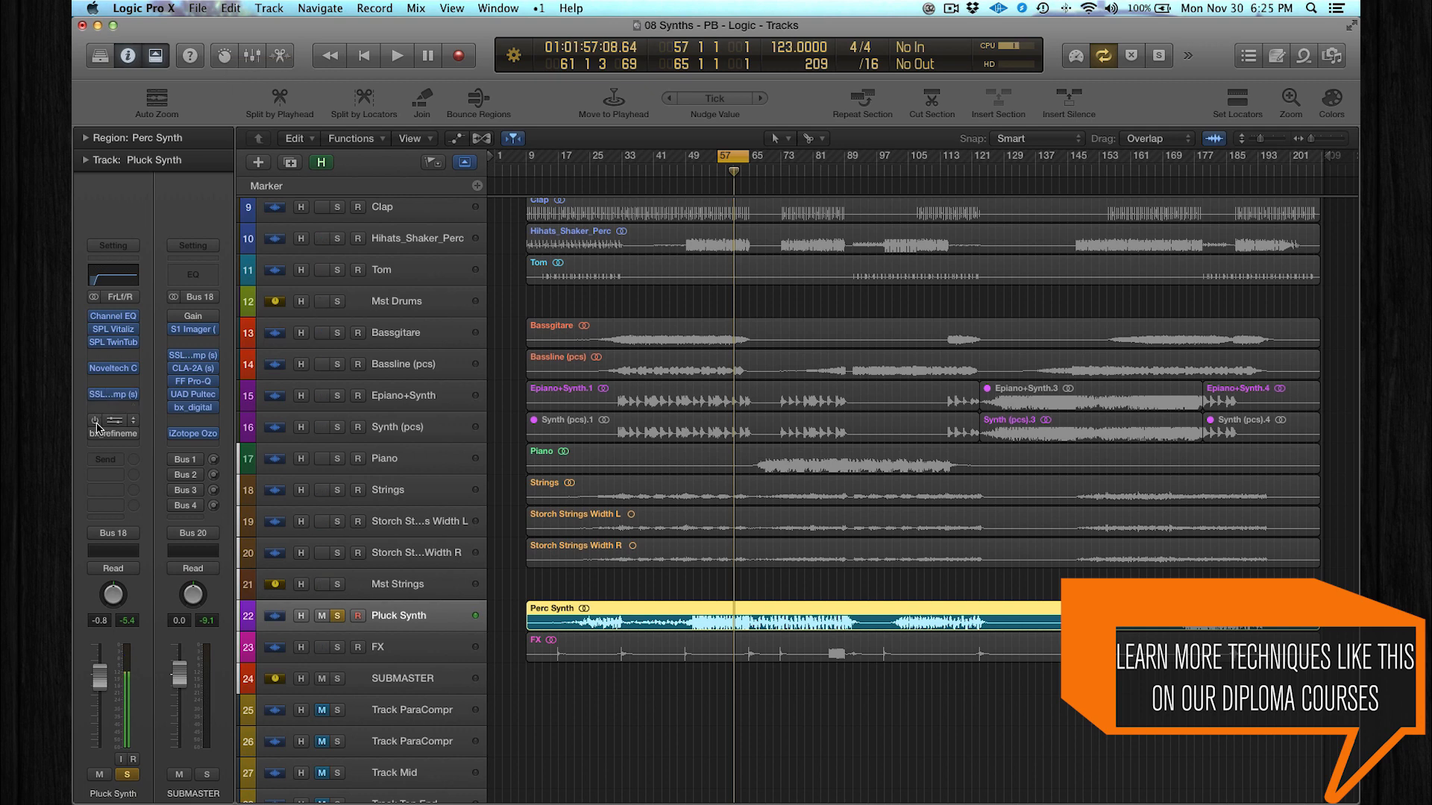
pyautogui.click(111, 423)
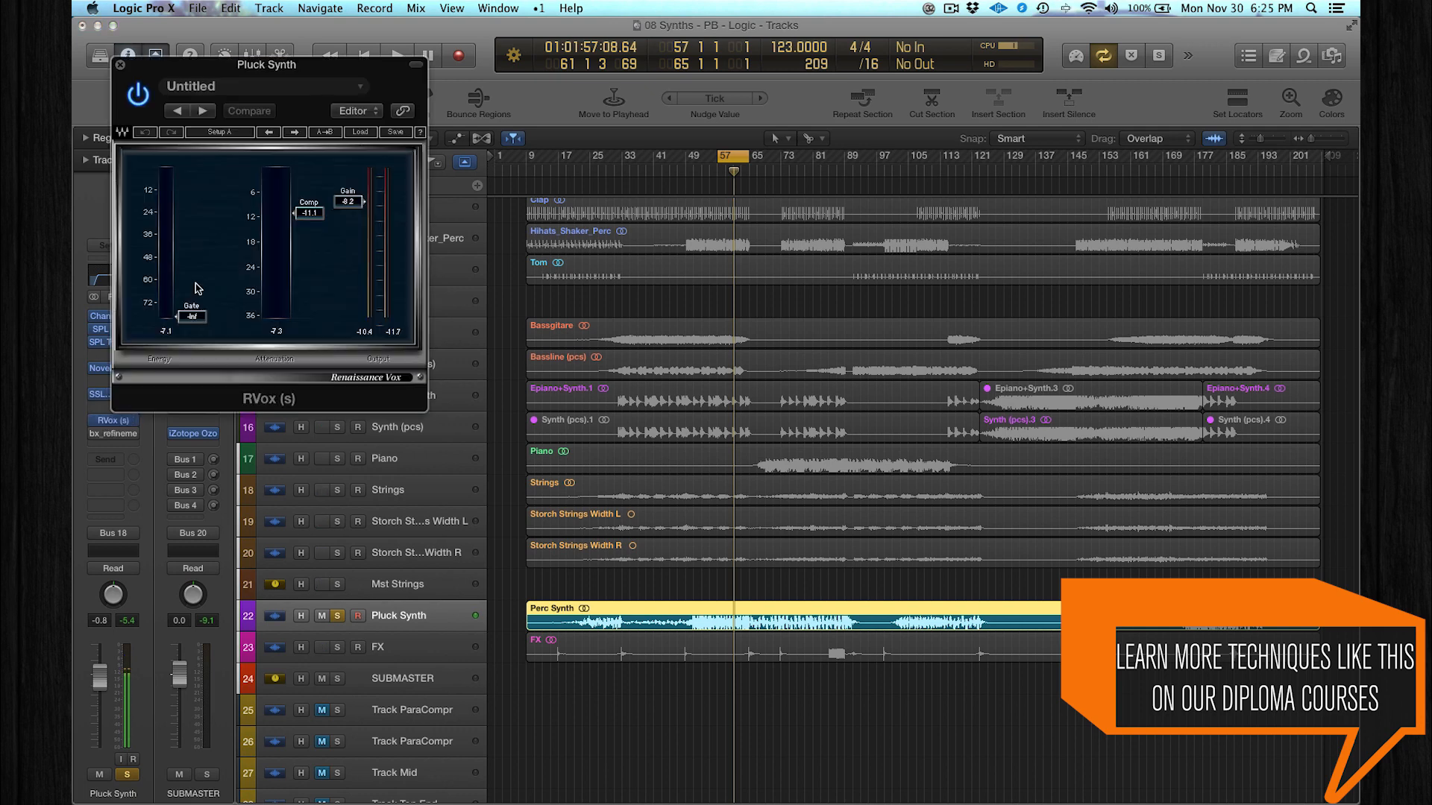
pyautogui.moveTo(267, 227); pyautogui.dragTo(509, 358)
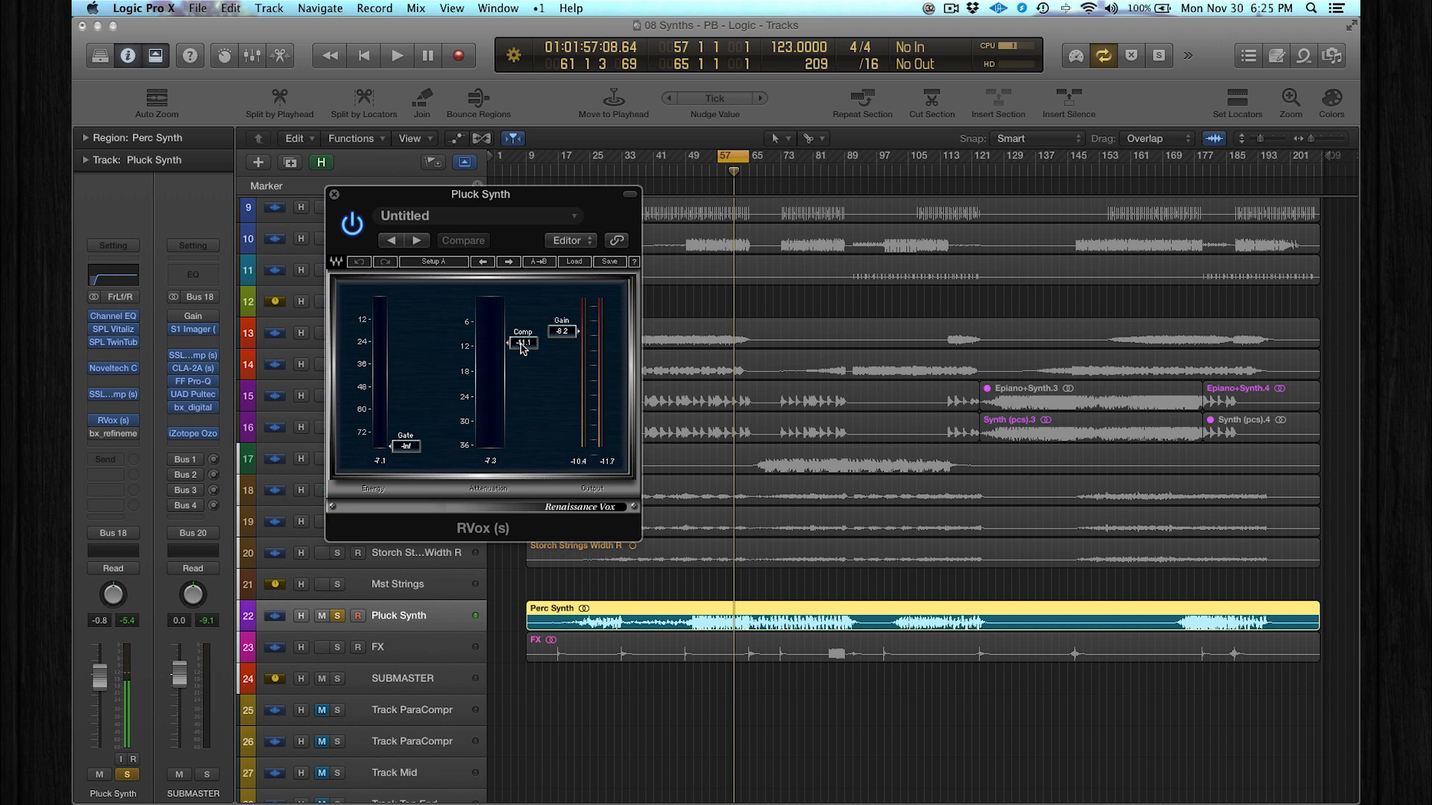
pyautogui.press('space')
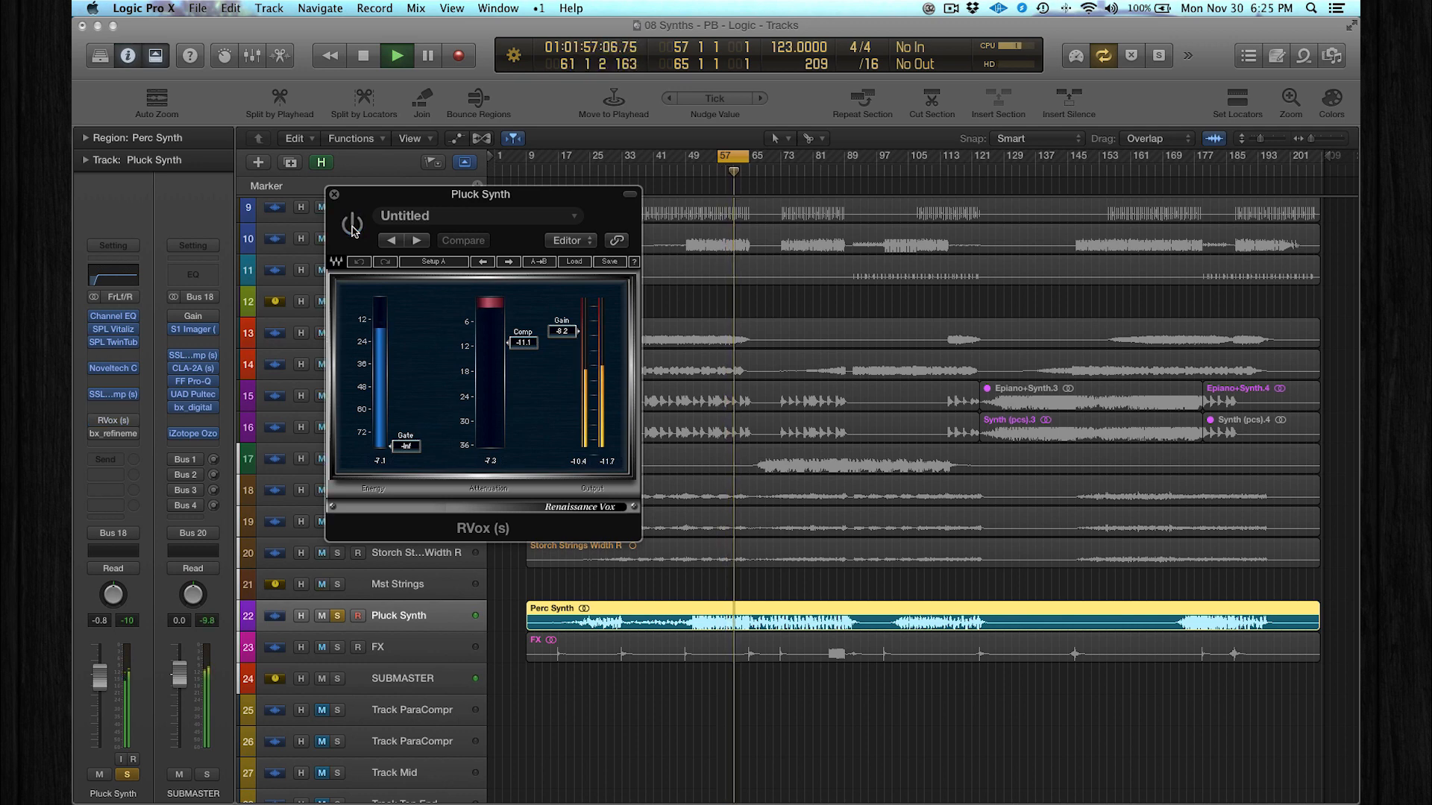
pyautogui.click(352, 225)
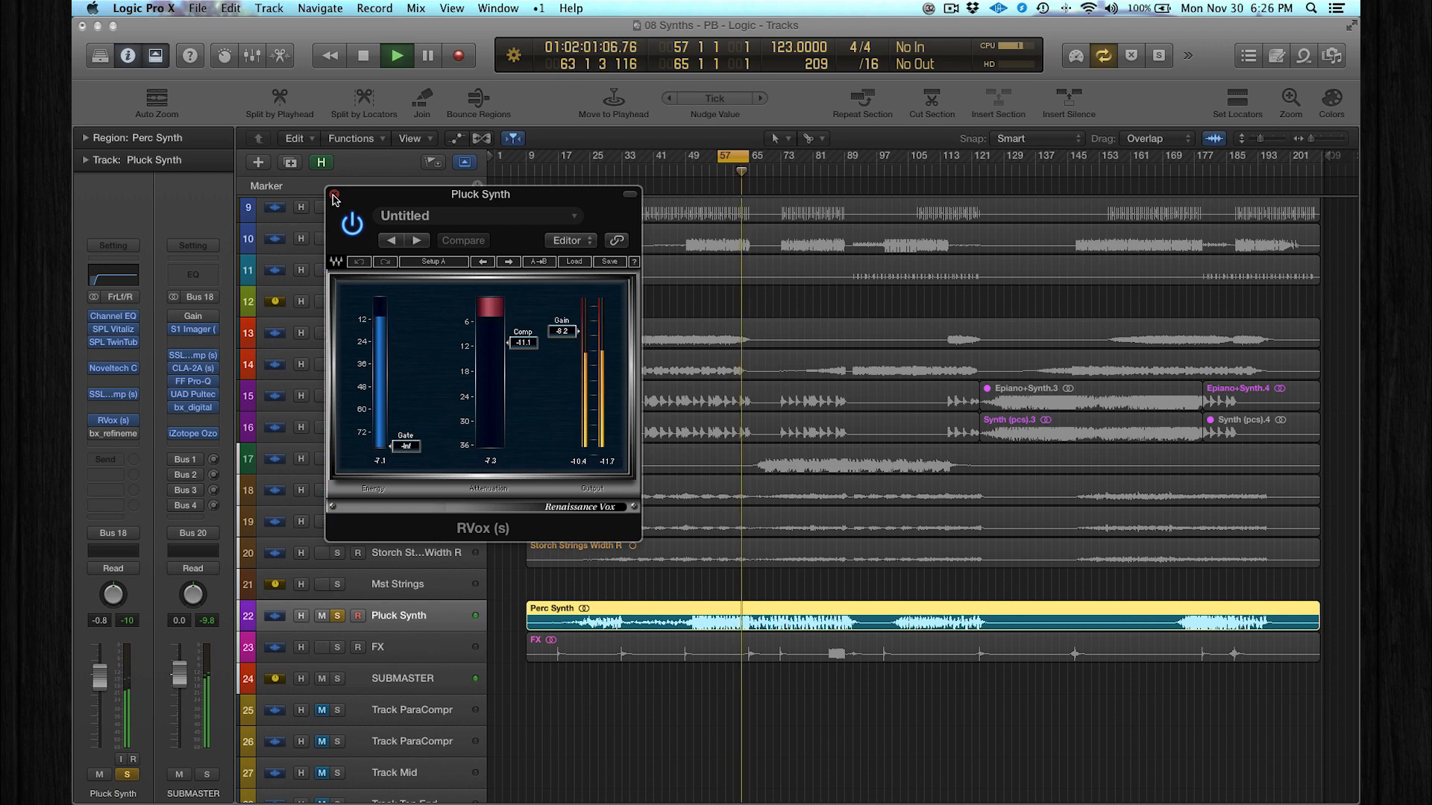
pyautogui.click(334, 198)
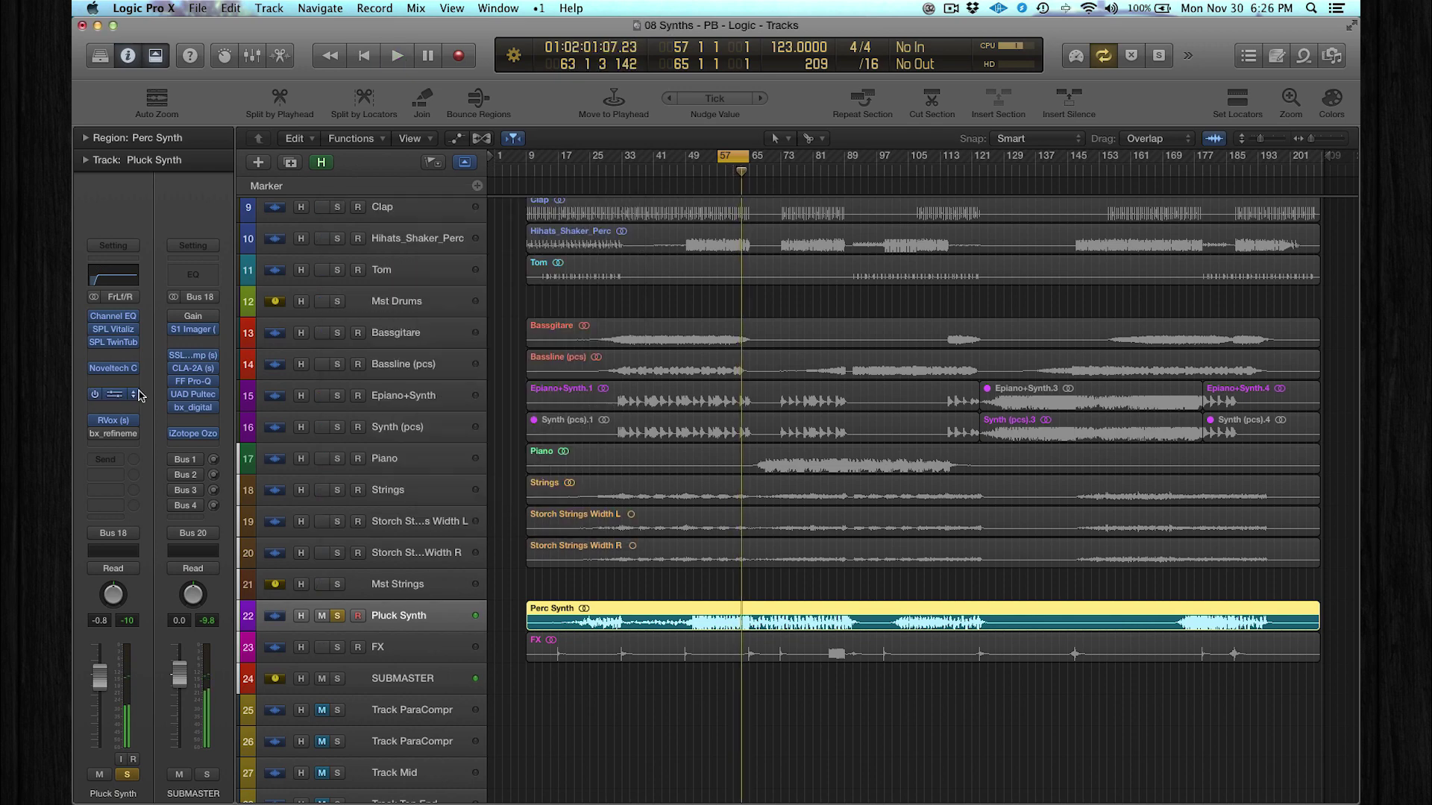
pyautogui.click(106, 437)
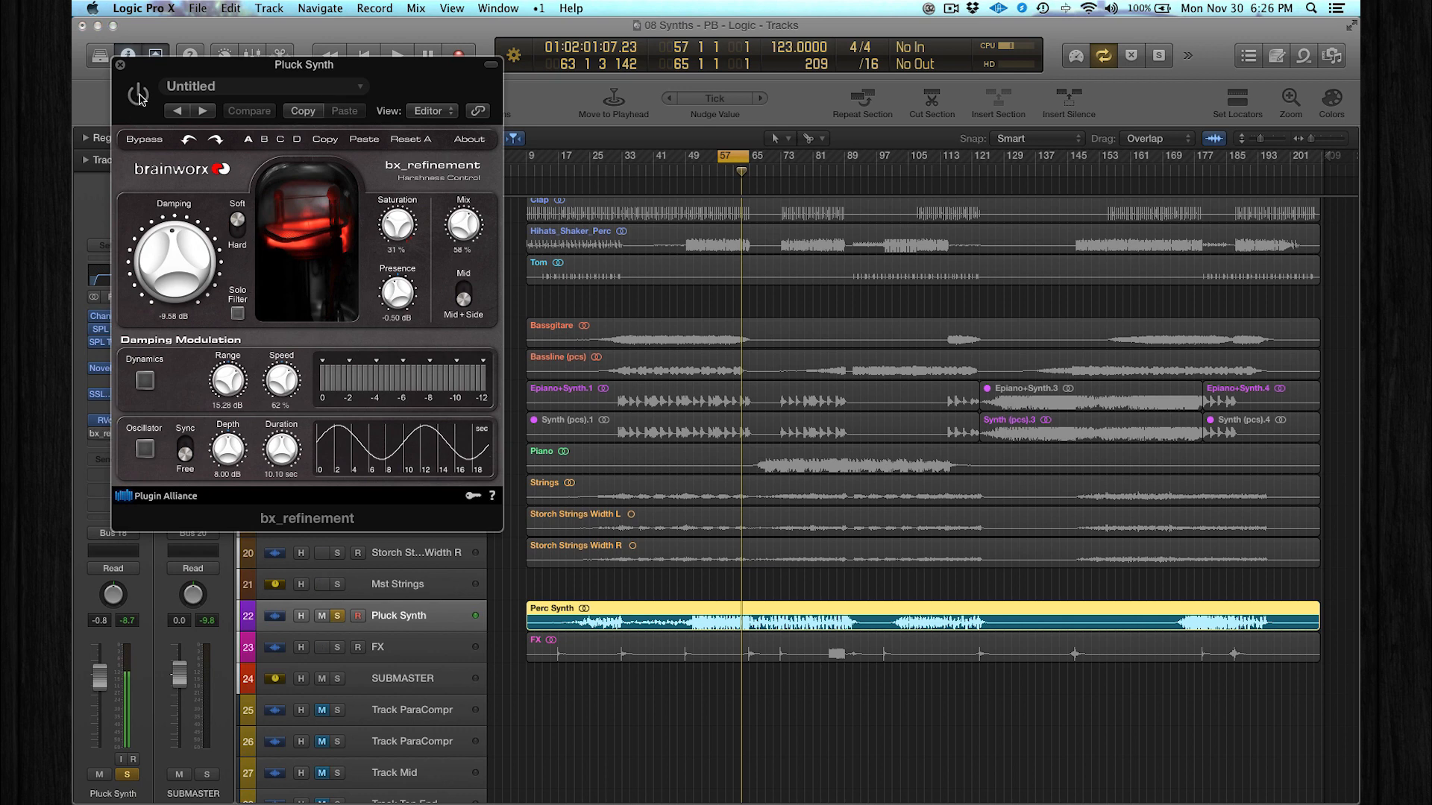
pyautogui.press('space')
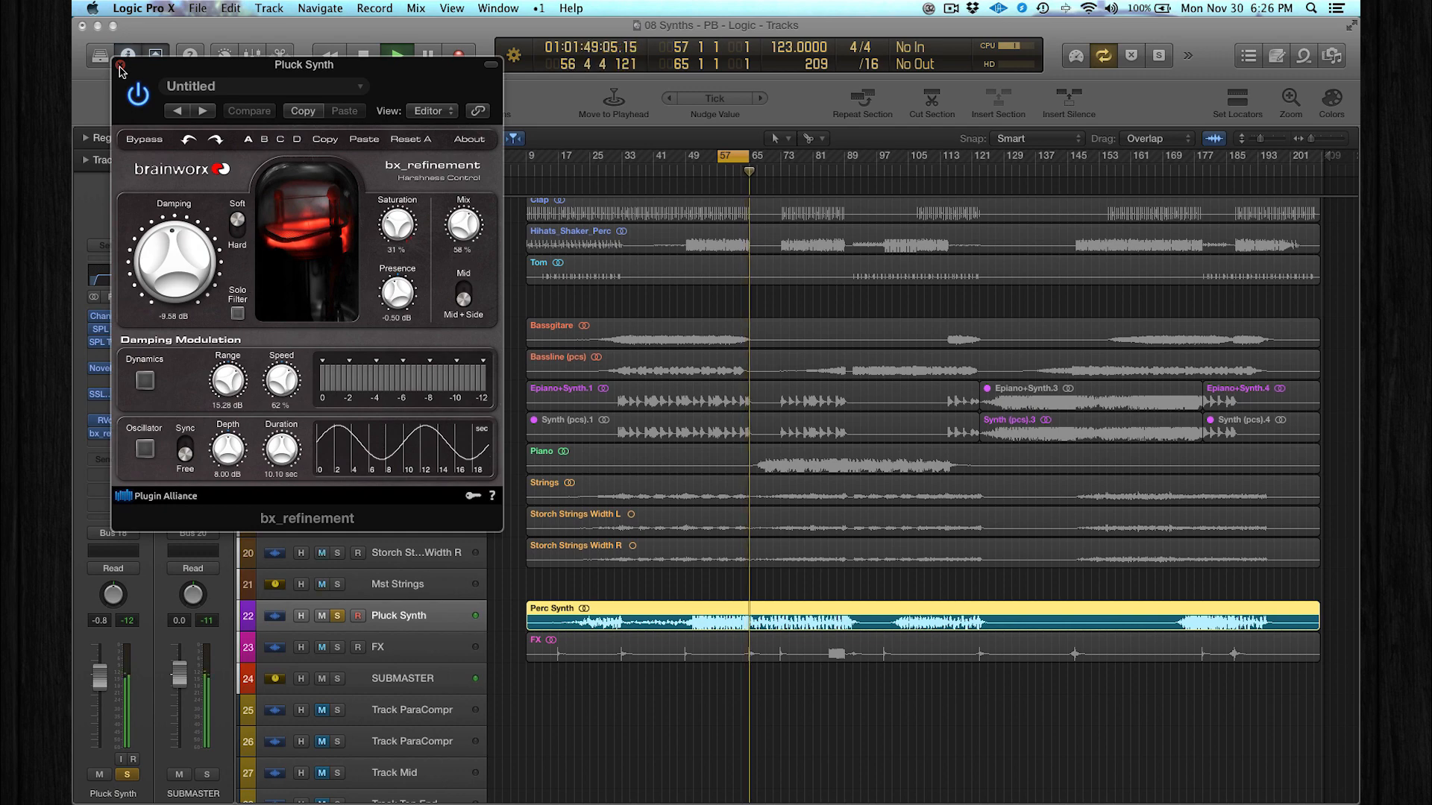
pyautogui.press('space')
pyautogui.click(121, 69)
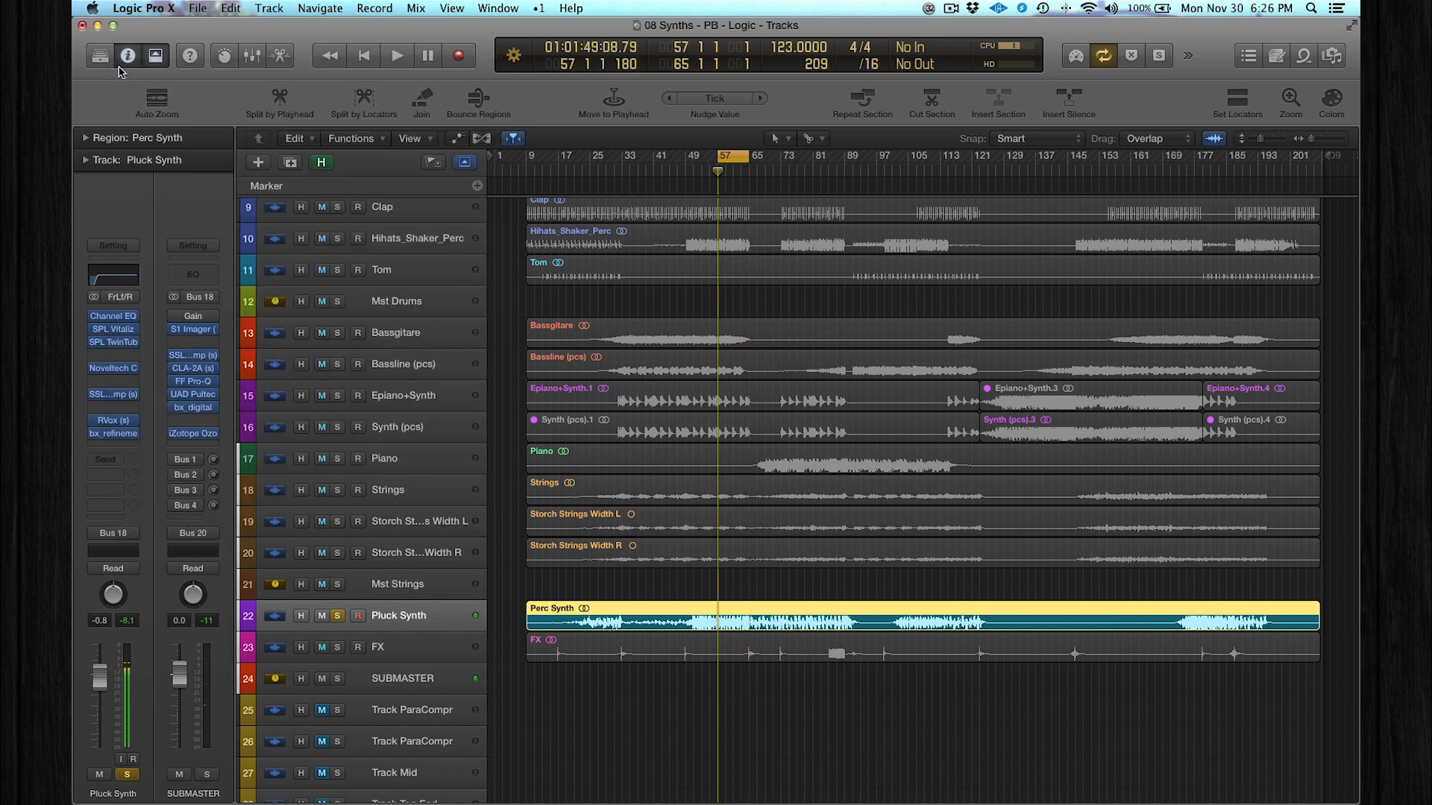